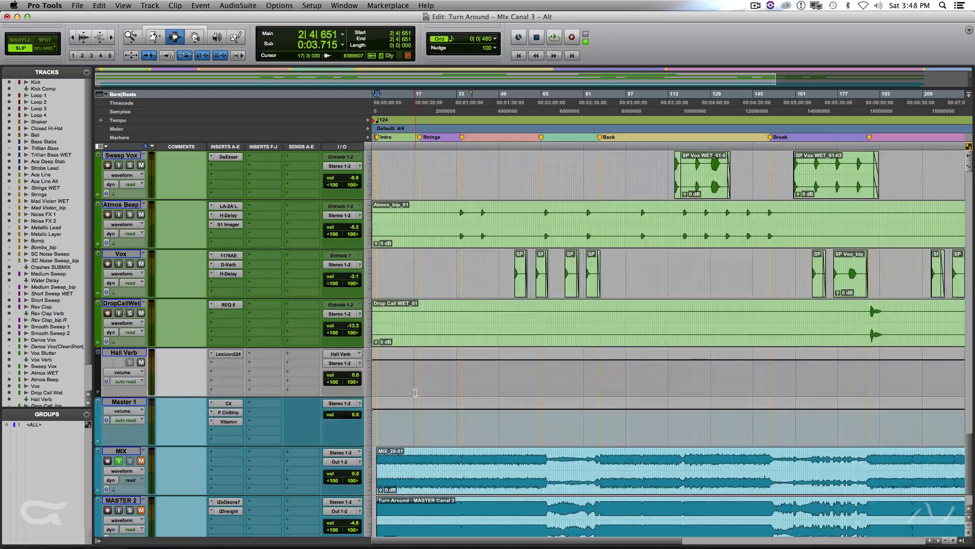
Look through the session's tracks from the Master tracks back up to Kick, examining their clips and inserts
scroll(416, 392, up, 2)
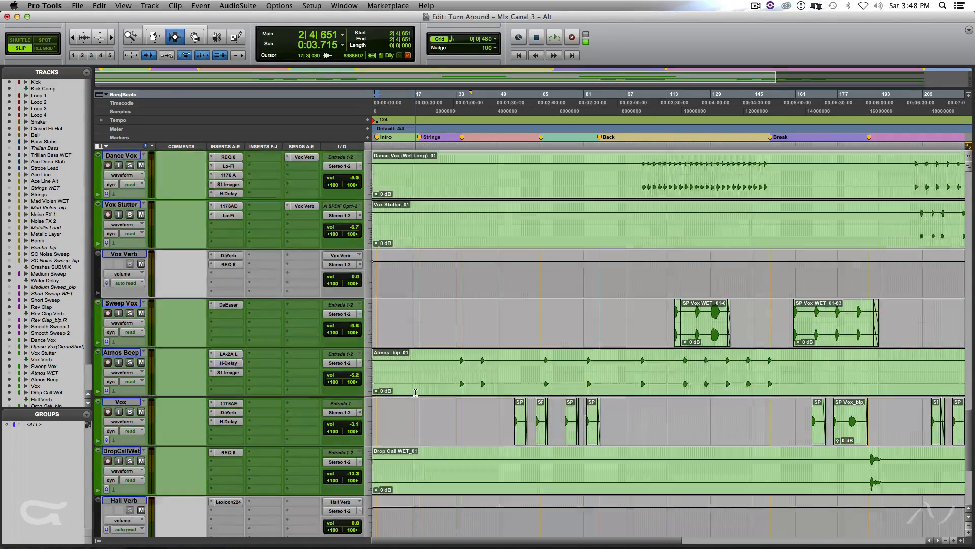
scroll(416, 392, up, 5)
scroll(415, 393, up, 3)
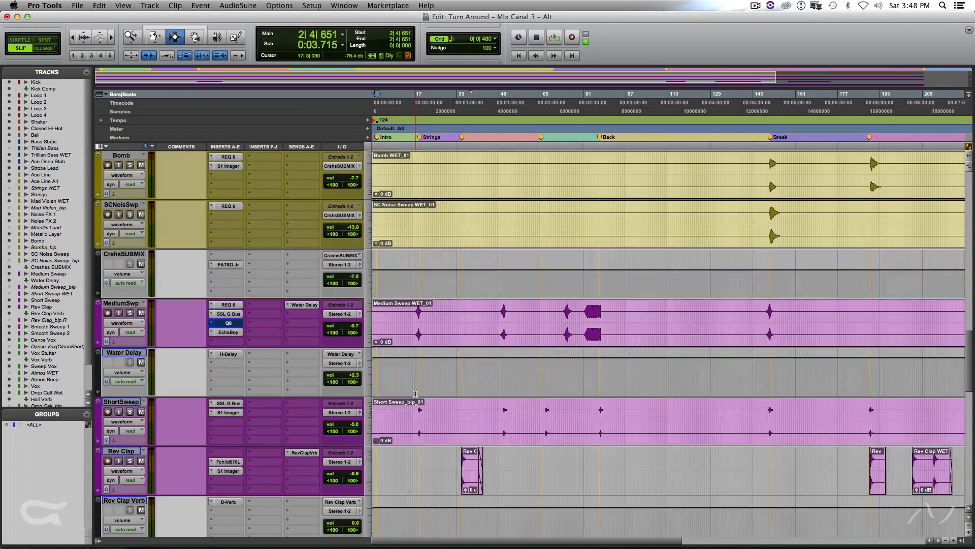
scroll(416, 393, up, 6)
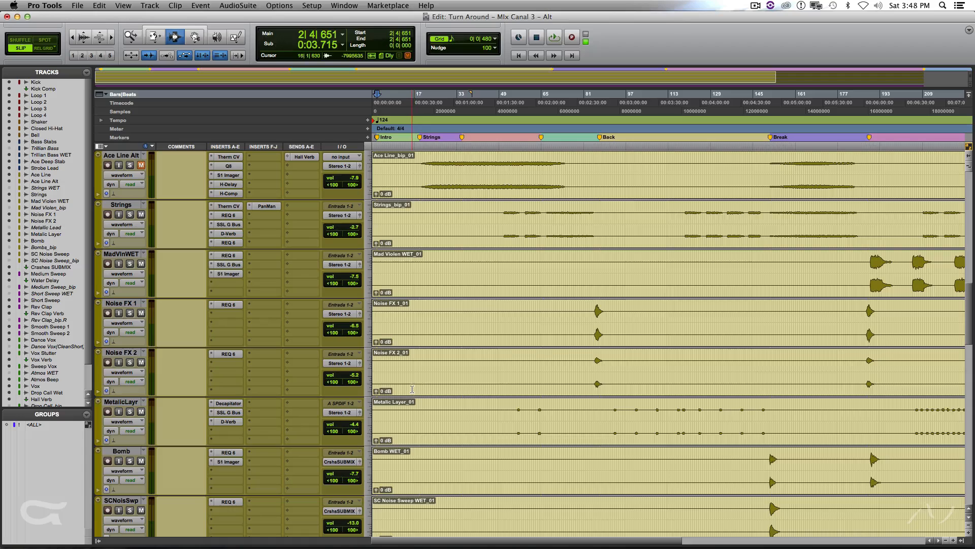
scroll(412, 389, up, 2)
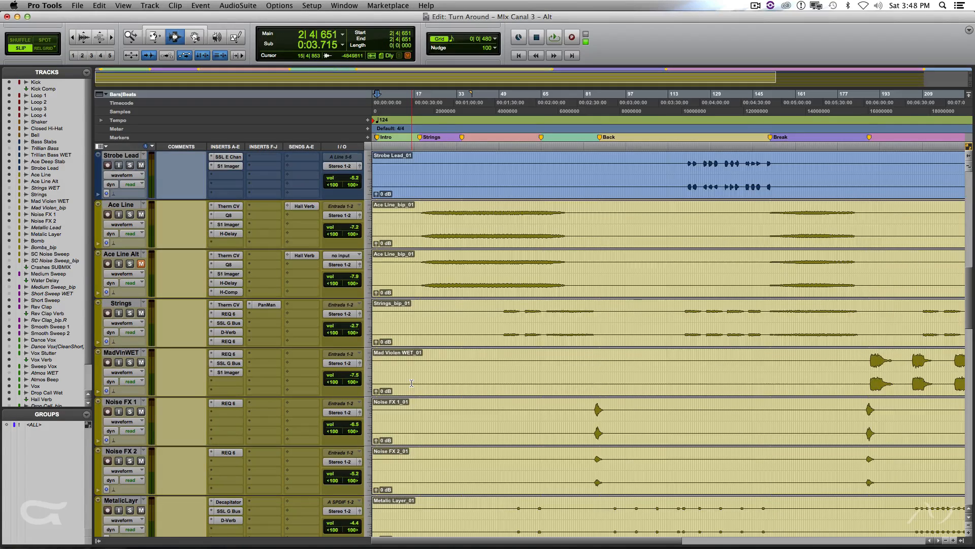
scroll(411, 382, up, 4)
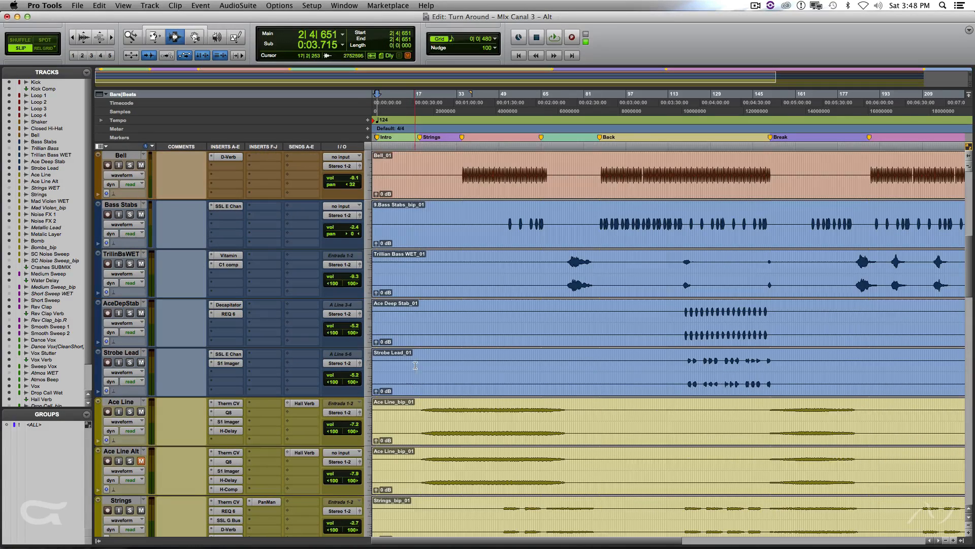
scroll(437, 333, up, 7)
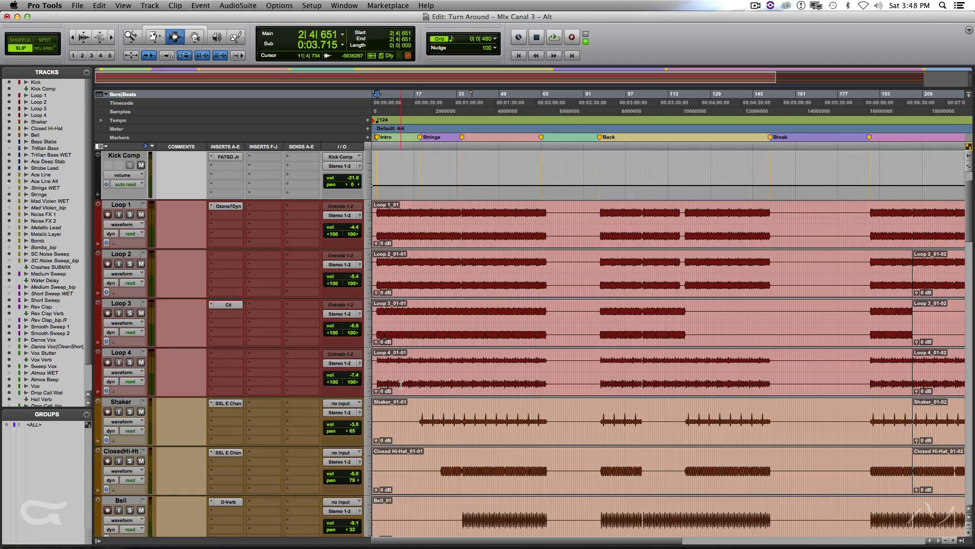
scroll(428, 414, up, 1)
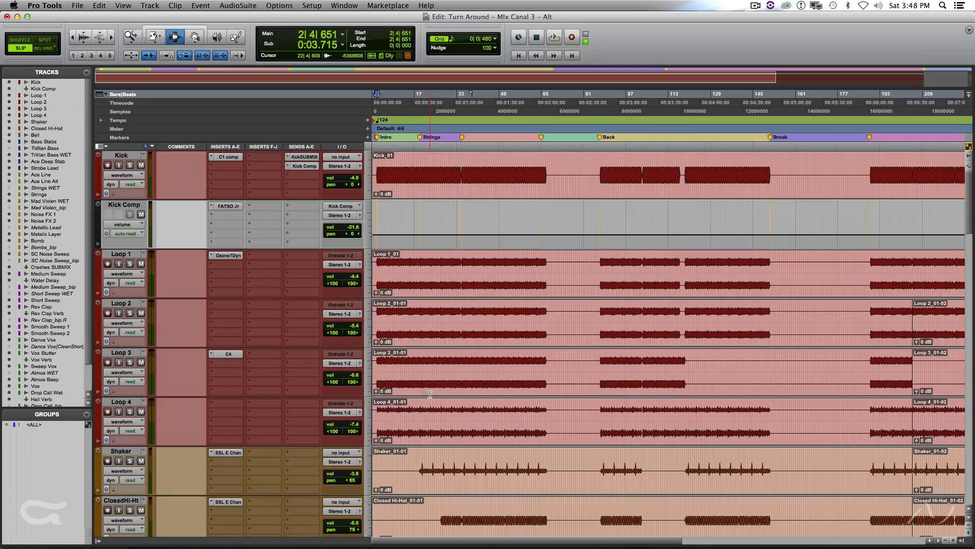
Inspect the C4 multiband settings on the Loop 3 track and close the plug-in
click(418, 373)
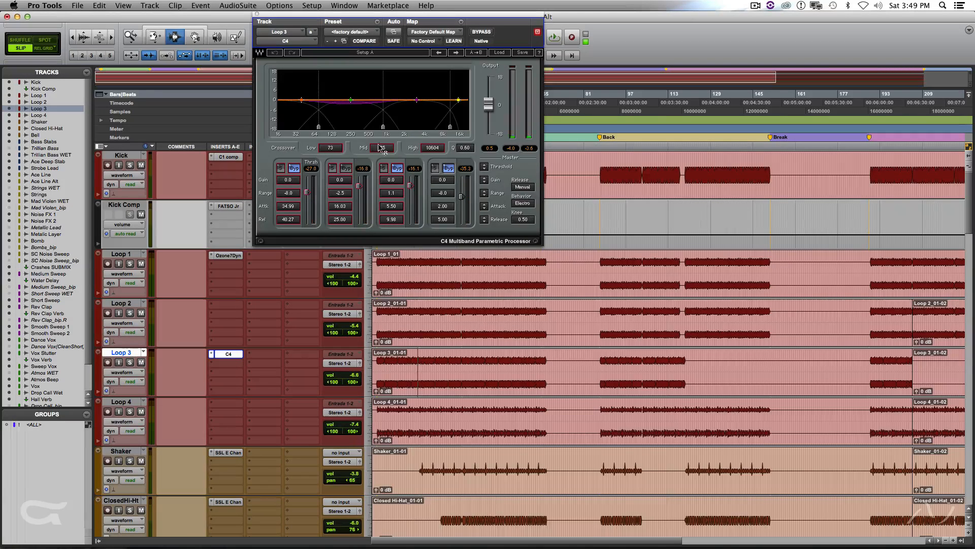
click(257, 14)
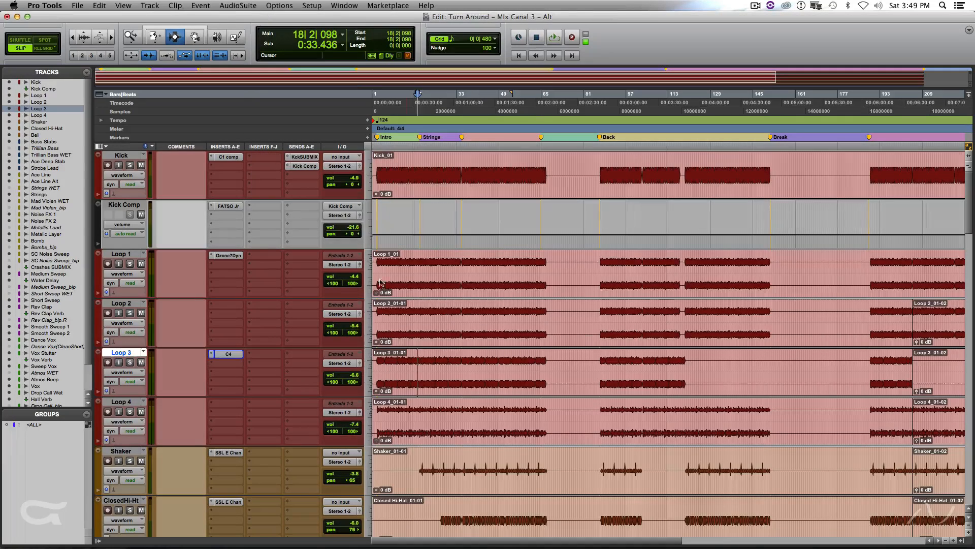
Place the edit cursor just before the start of the MASTER 1 clip at 2|4|282 and start playback
scroll(432, 338, down, 10)
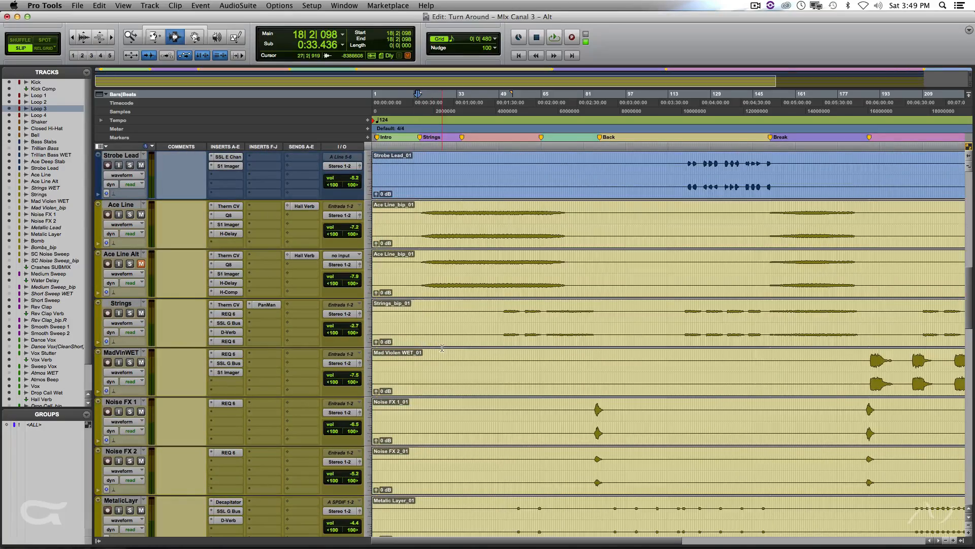
scroll(437, 341, down, 8)
scroll(442, 344, down, 15)
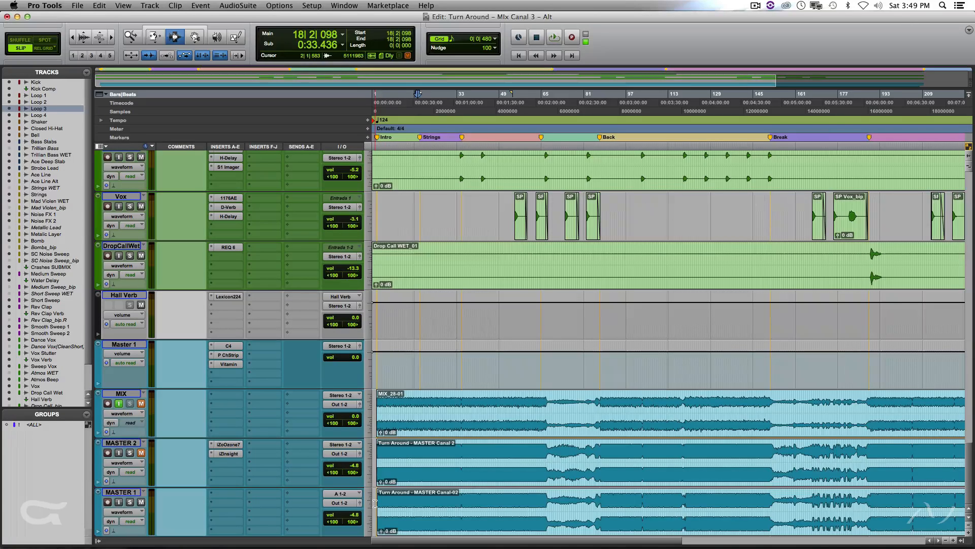
click(374, 503)
key(t)
key(t)
key(t)
click(411, 503)
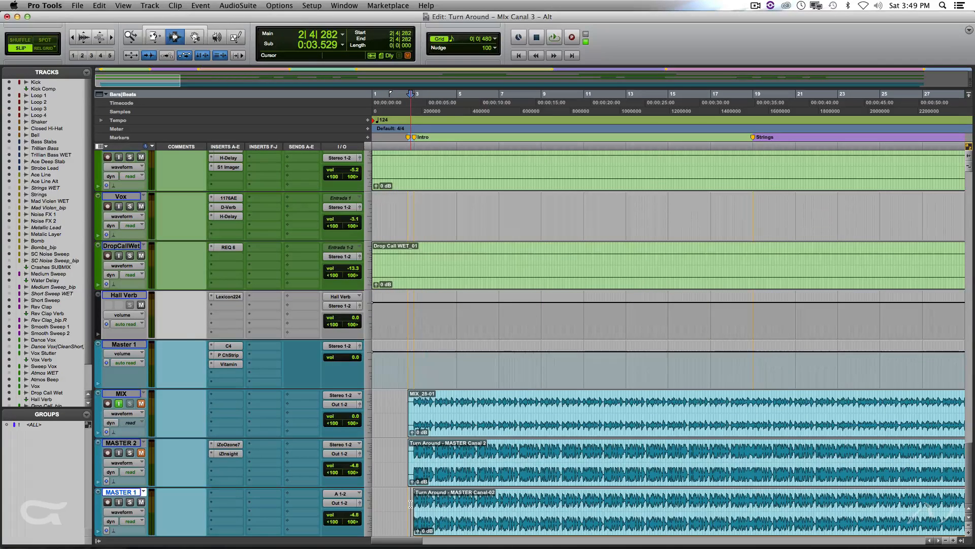
key(space)
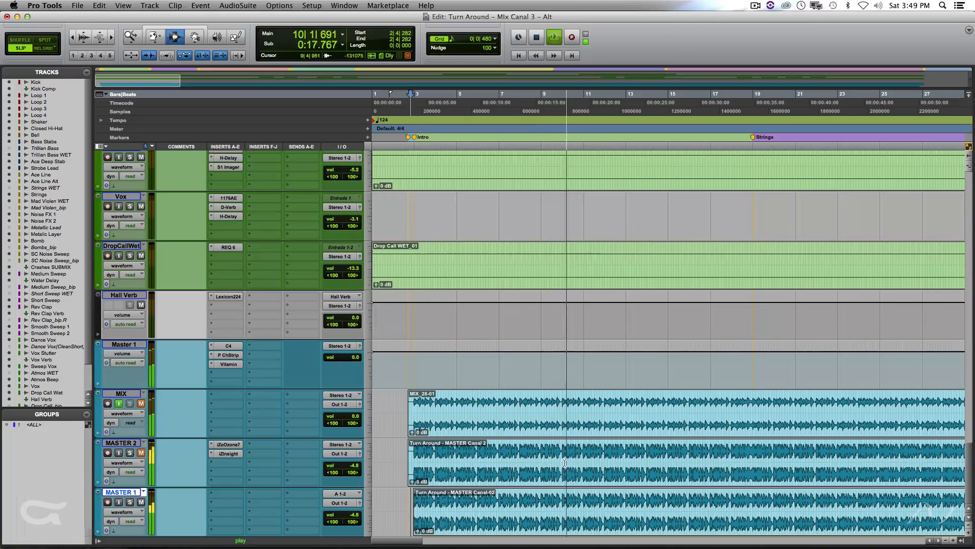
During playback, examine the intro and Strings section across the drum, bass, synth and sweep tracks
scroll(571, 441, up, 5)
scroll(570, 442, up, 15)
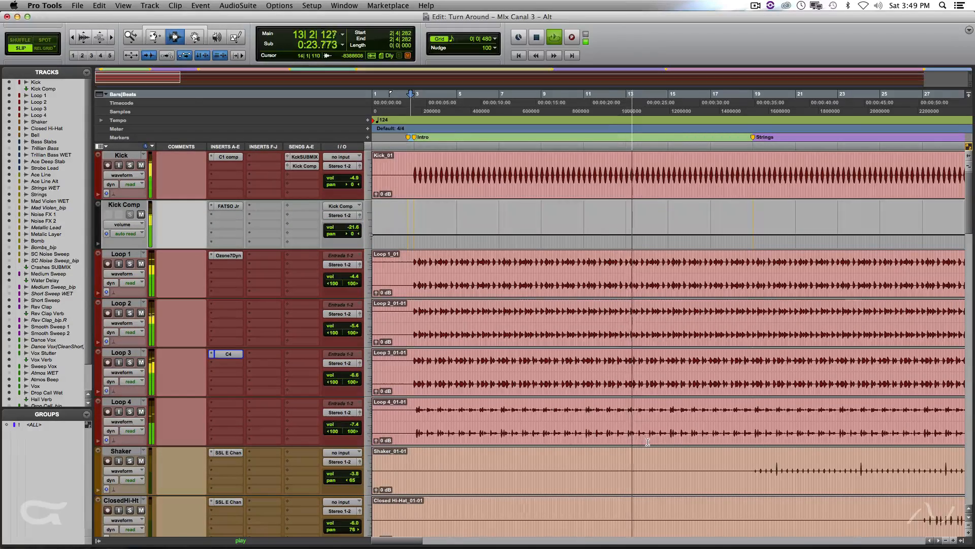
scroll(648, 442, down, 3)
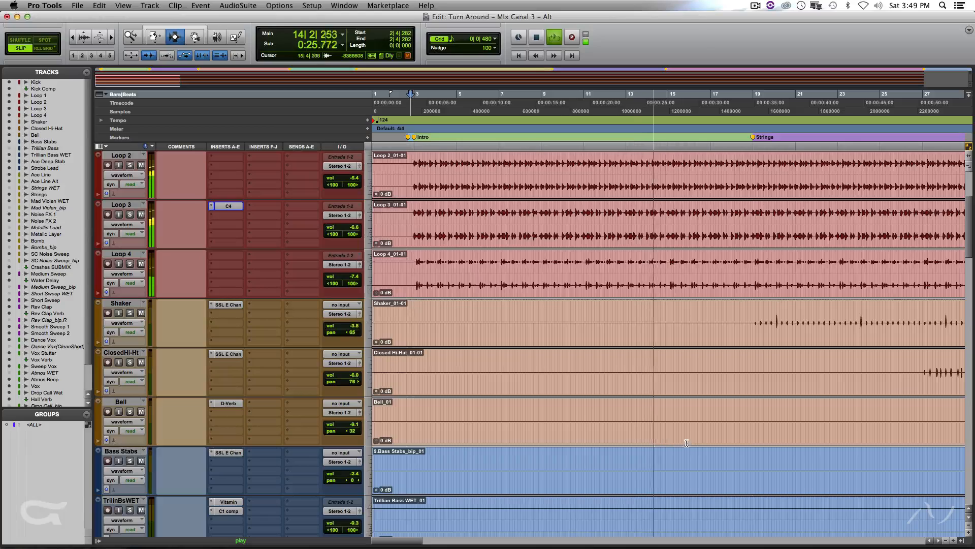
scroll(708, 443, down, 3)
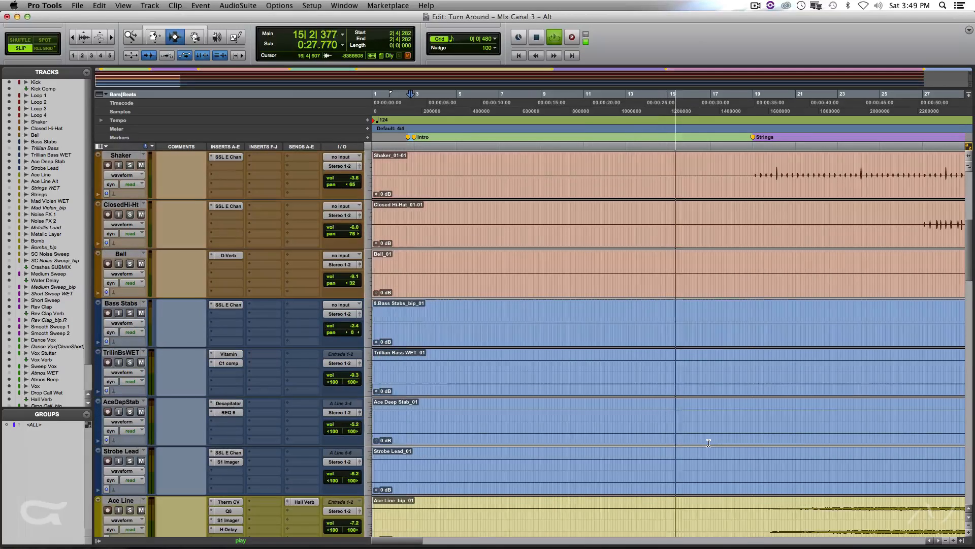
scroll(727, 443, down, 7)
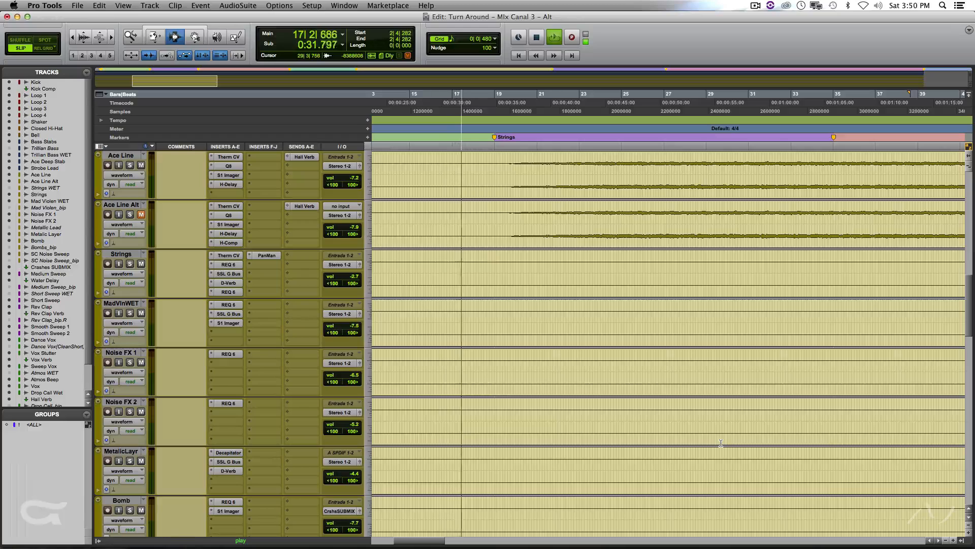
scroll(720, 443, down, 5)
scroll(721, 443, down, 3)
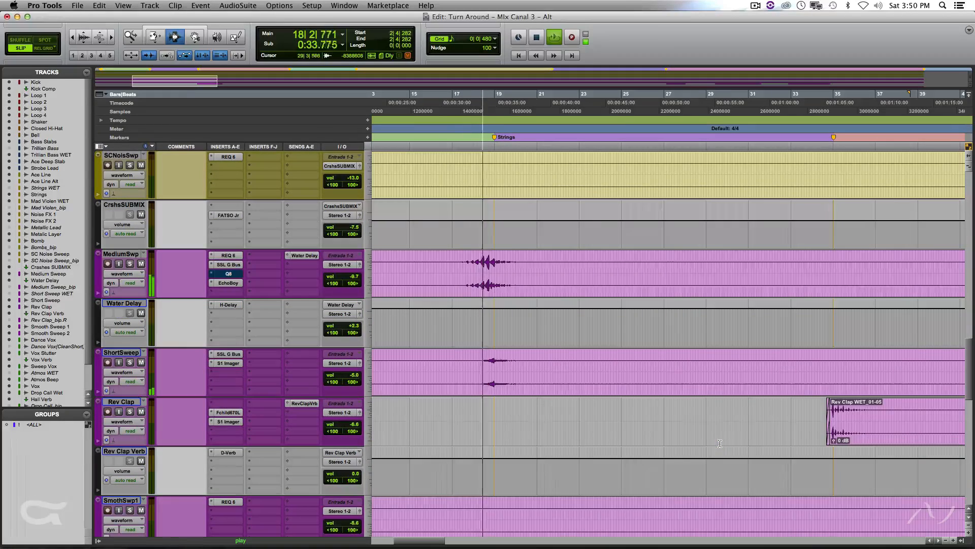
scroll(720, 441, up, 5)
scroll(719, 442, up, 8)
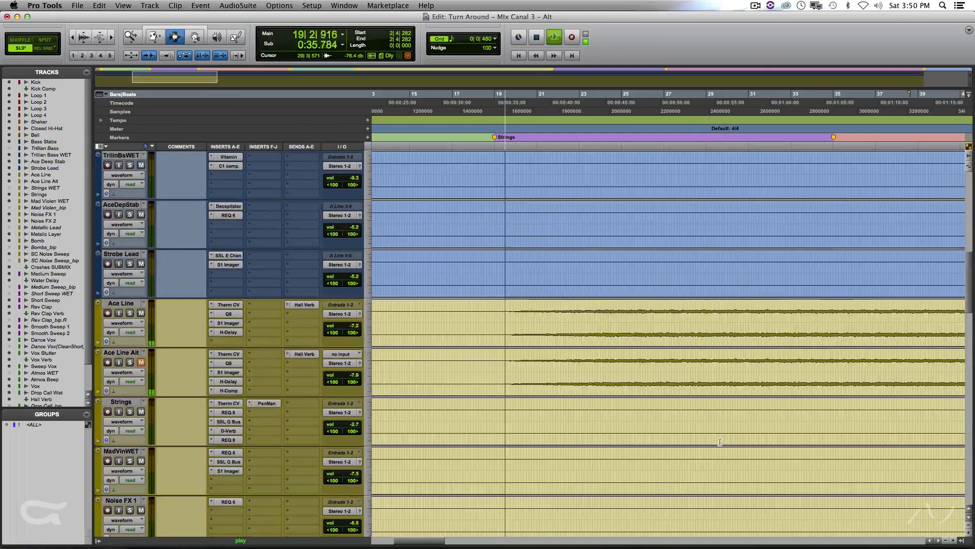
scroll(720, 441, up, 8)
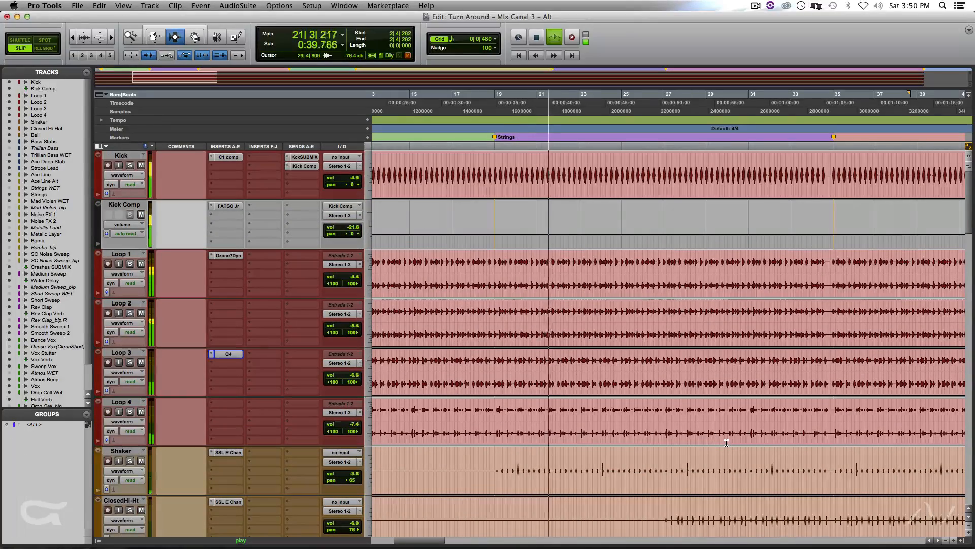
Review the wider arrangement on every track from Kick down to the MASTER tracks while the song plays
scroll(730, 443, down, 3)
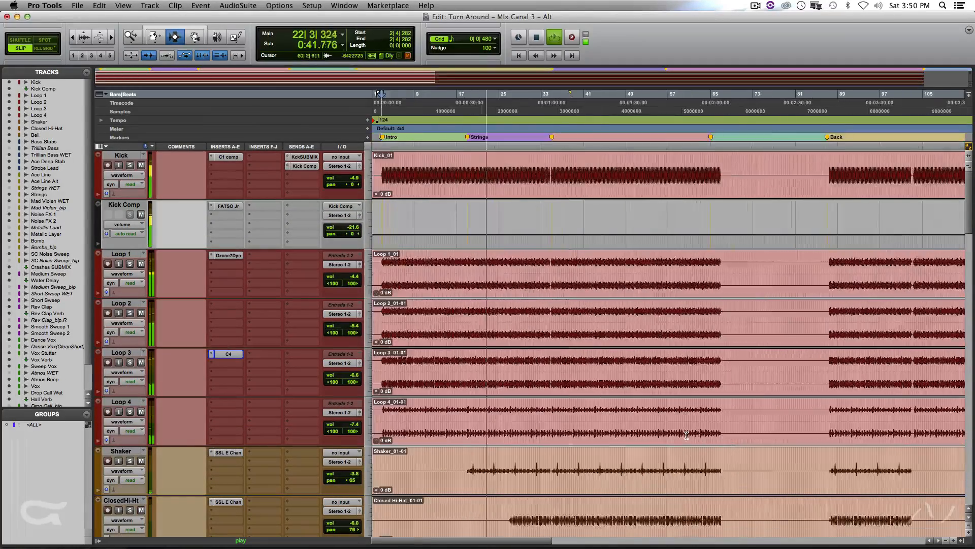
scroll(505, 384, down, 2)
scroll(528, 335, down, 6)
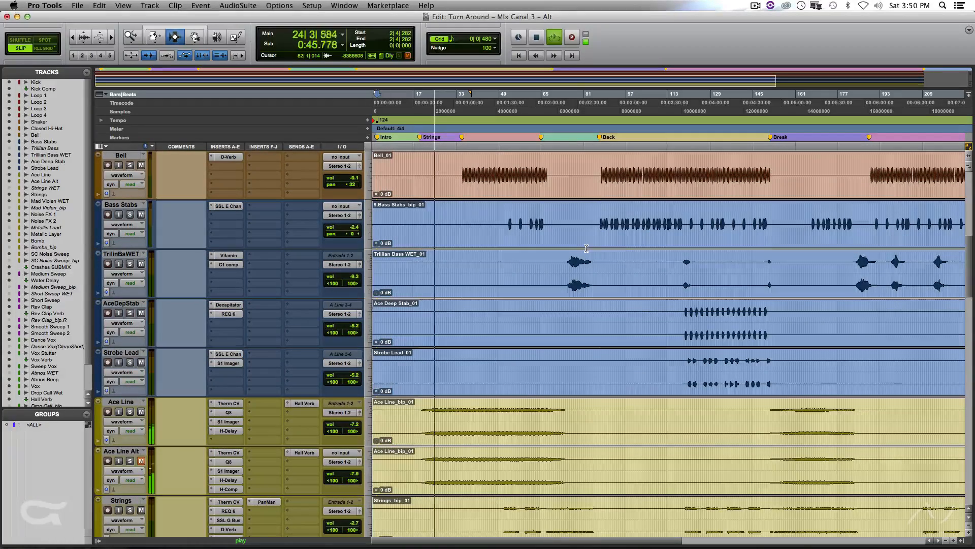
scroll(586, 249, down, 7)
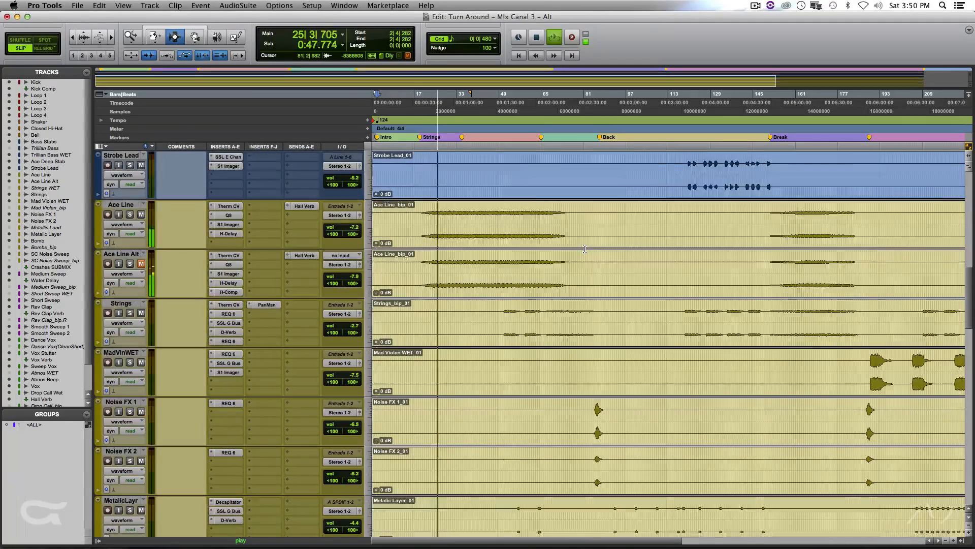
scroll(585, 249, down, 13)
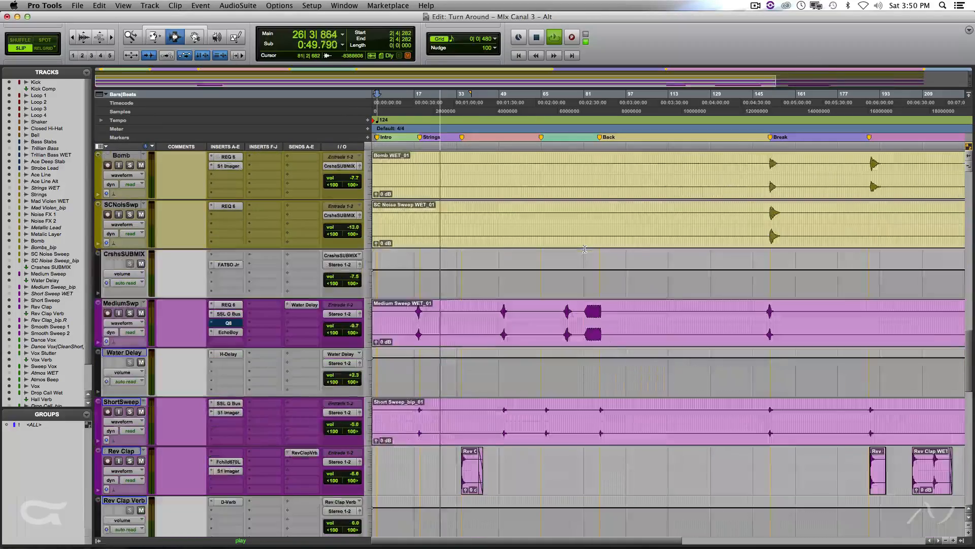
scroll(585, 248, down, 6)
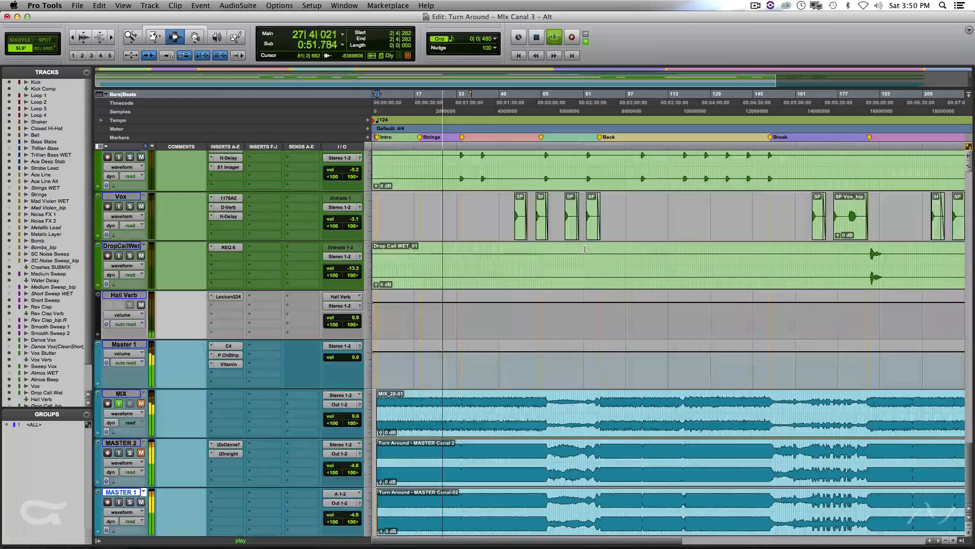
Stop playback, replay the song from the cursor position near its start, and stop it again
key(space)
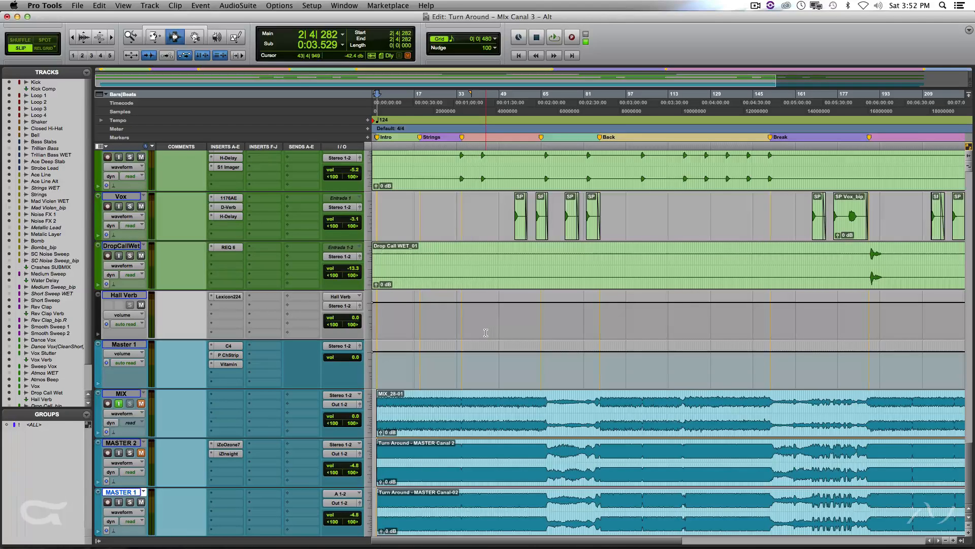
key(space)
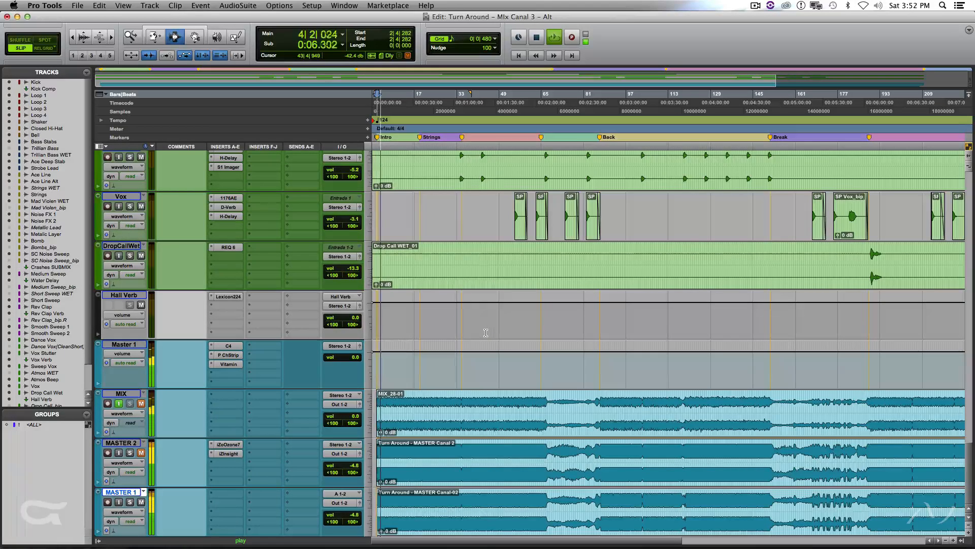
key(space)
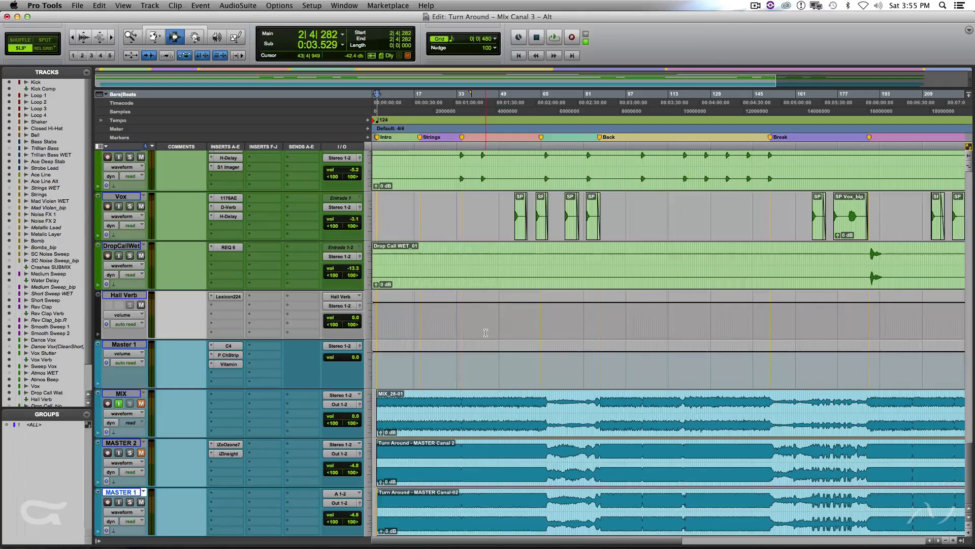
Inspect the C1 compressor settings on the Kick track and close the plug-in
scroll(485, 333, up, 10)
scroll(486, 332, up, 10)
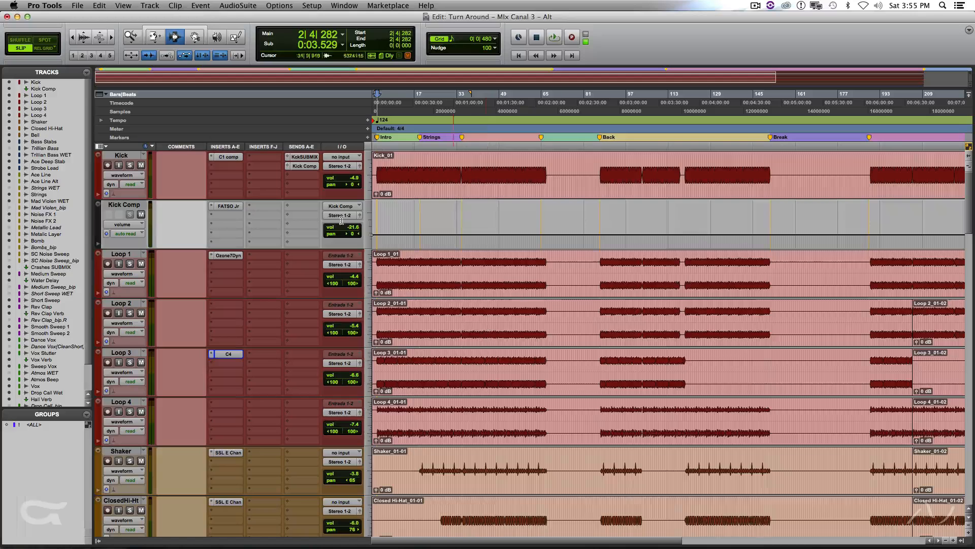
click(228, 157)
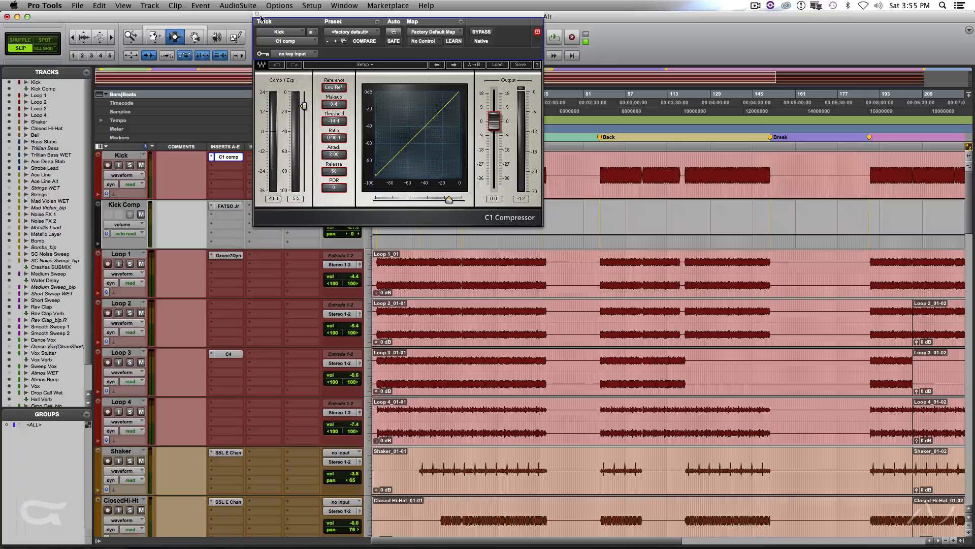
click(256, 14)
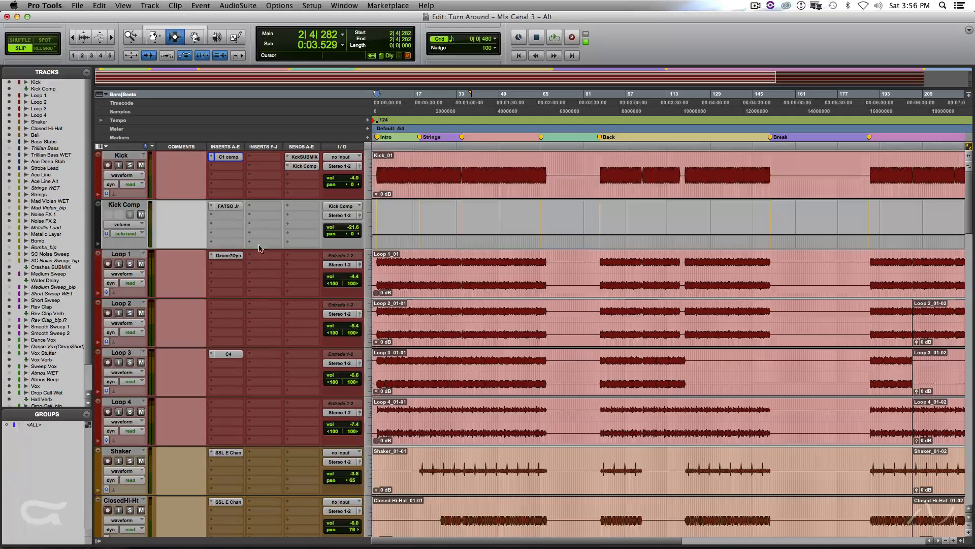
Open Ozone 7 Dynamics on Loop 1, dismiss its preset manager, and toggle band 2 off and on
click(228, 256)
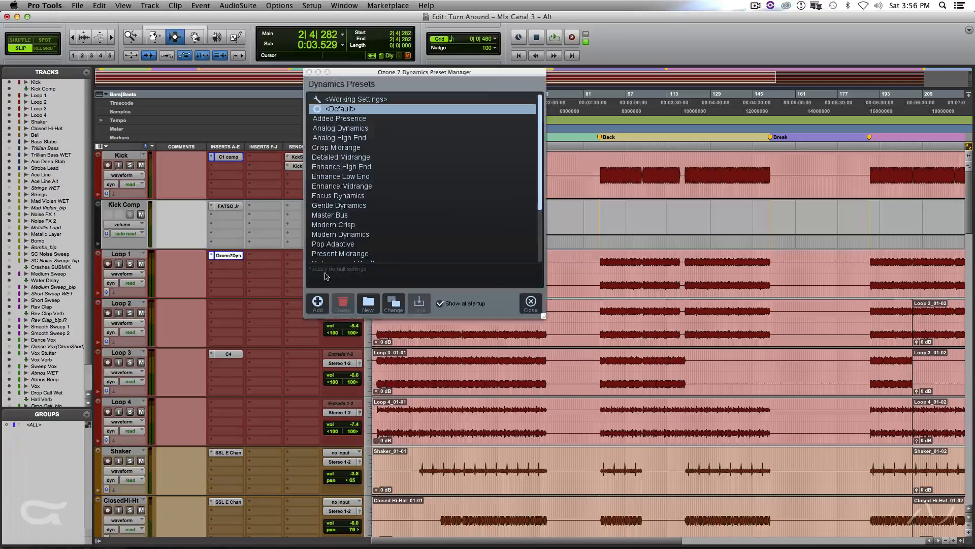
click(530, 304)
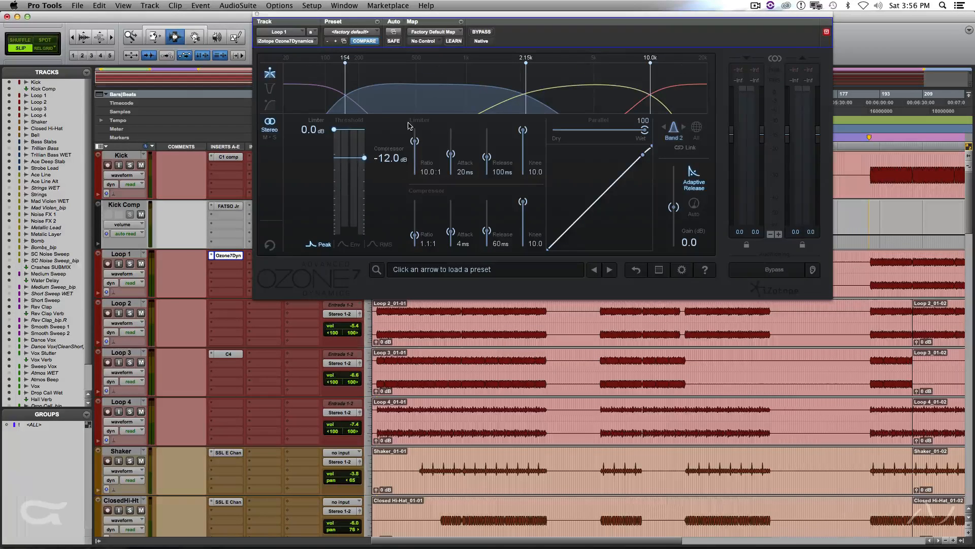
click(431, 68)
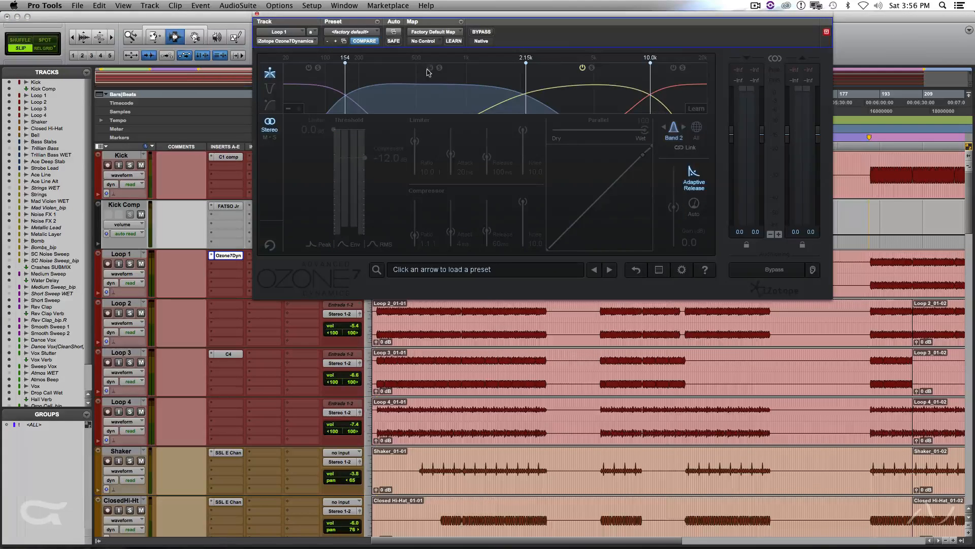
click(429, 68)
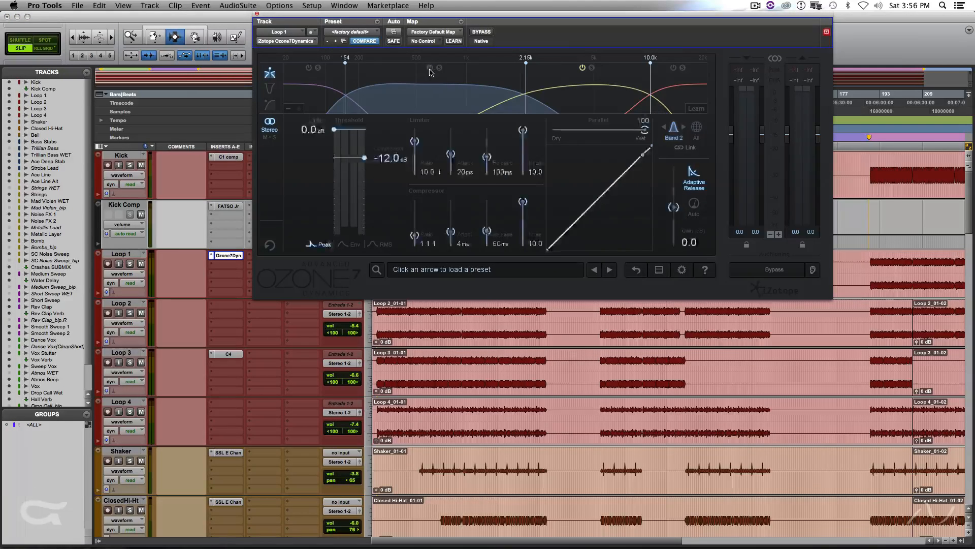
Close Ozone 7 Dynamics and survey the tracks from Kick down to the Crashes SUBMIX
click(257, 15)
scroll(440, 299, down, 10)
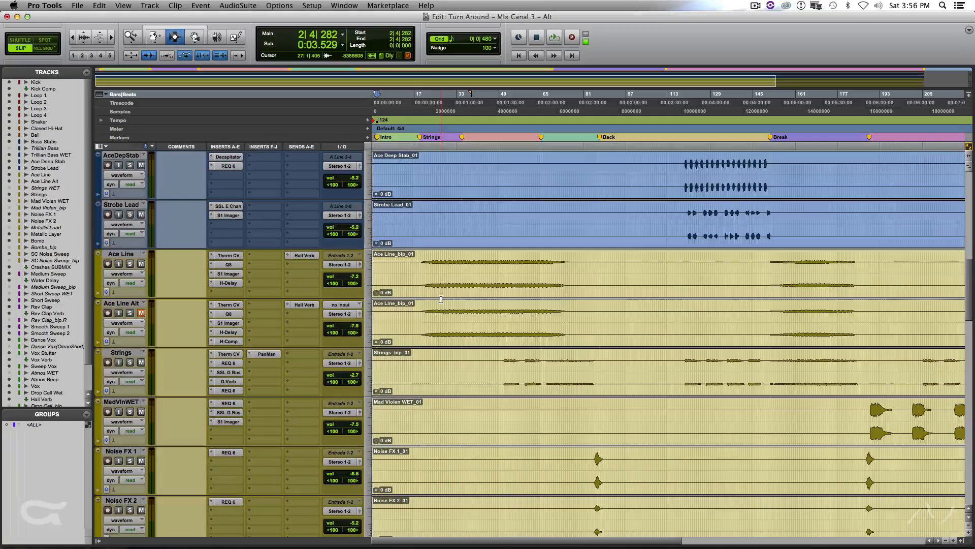
scroll(441, 299, down, 5)
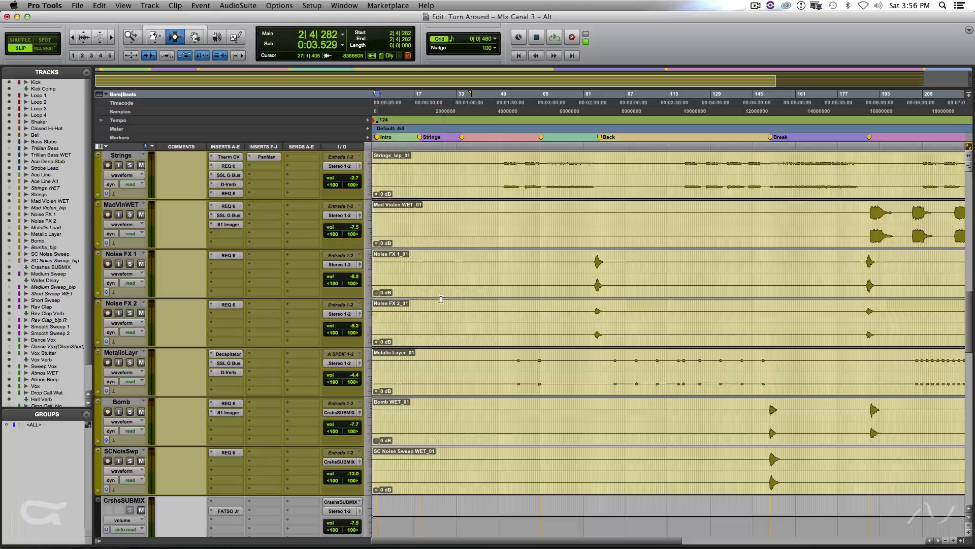
scroll(441, 300, up, 15)
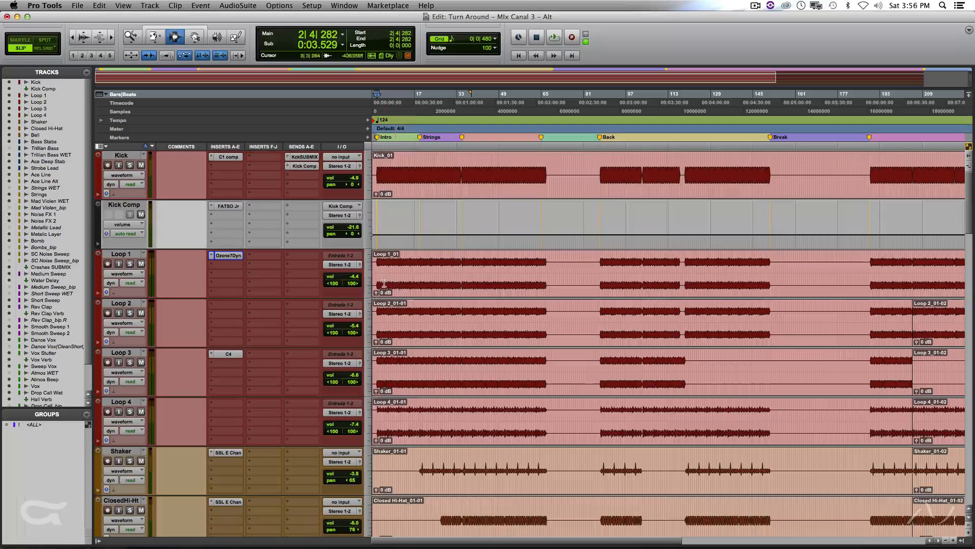
Place the cursor in bar 4 of the Kick clip, solo Kick with Kick Comp muted, and audition it
click(380, 171)
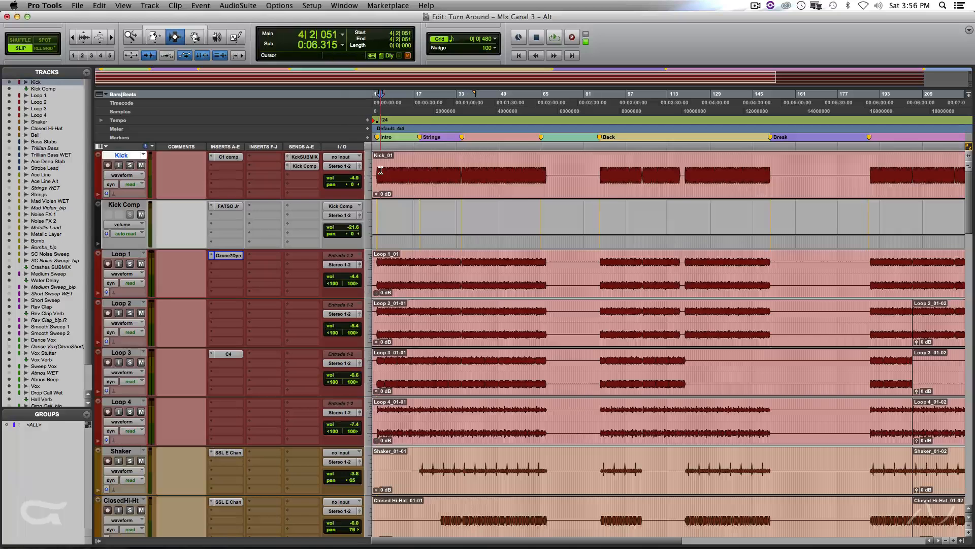
key(shift+s)
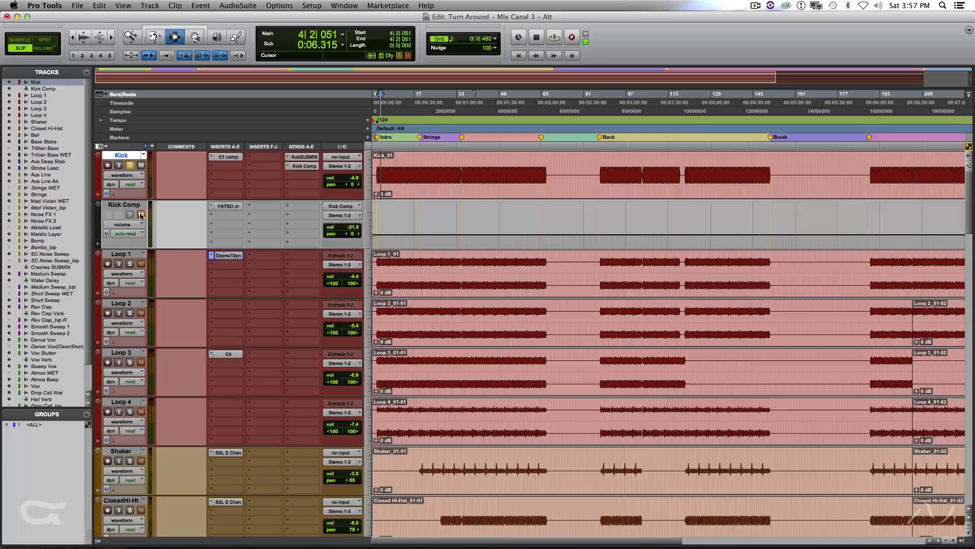
key(space)
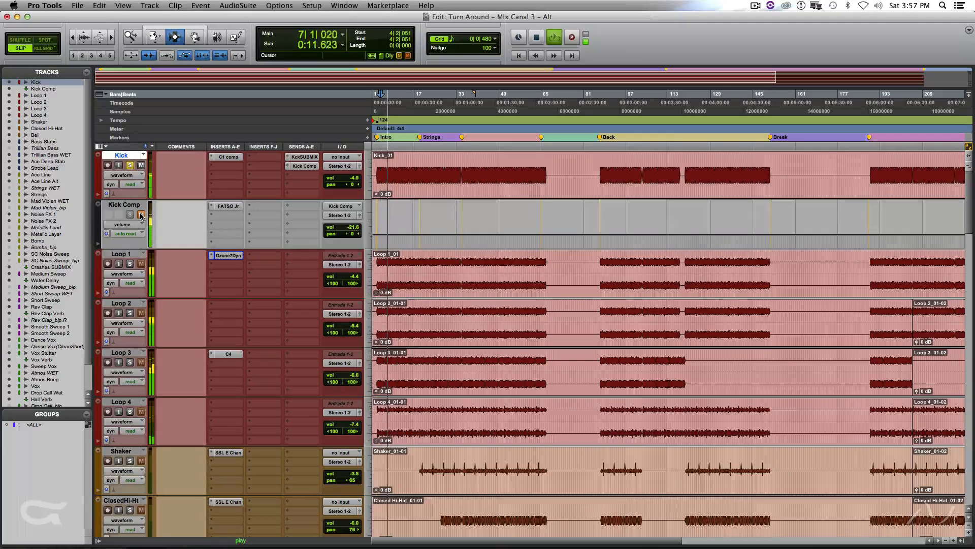
key(space)
Compare the soloed Kick with the C1 compressor bypassed and active, leaving the compressor active
click(230, 158)
key(space)
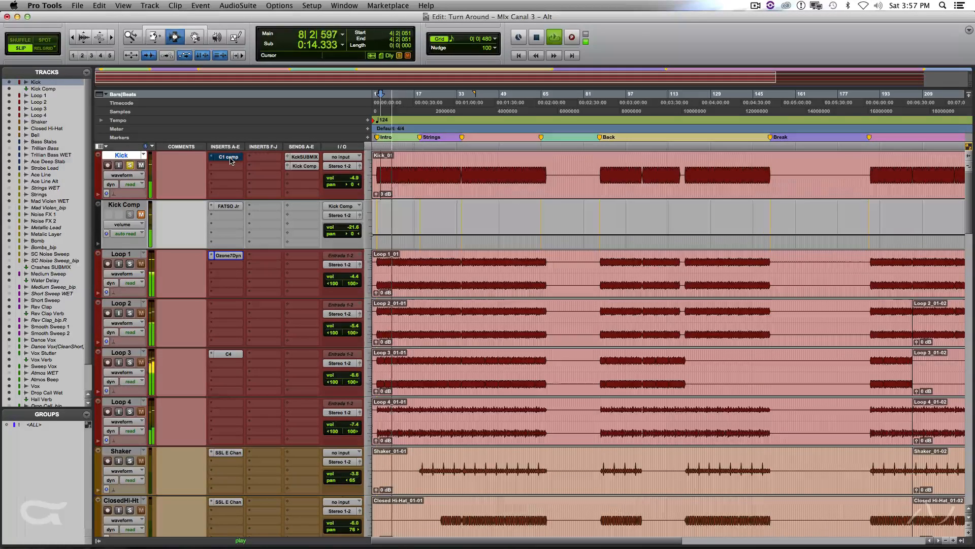
key(space)
key(space)
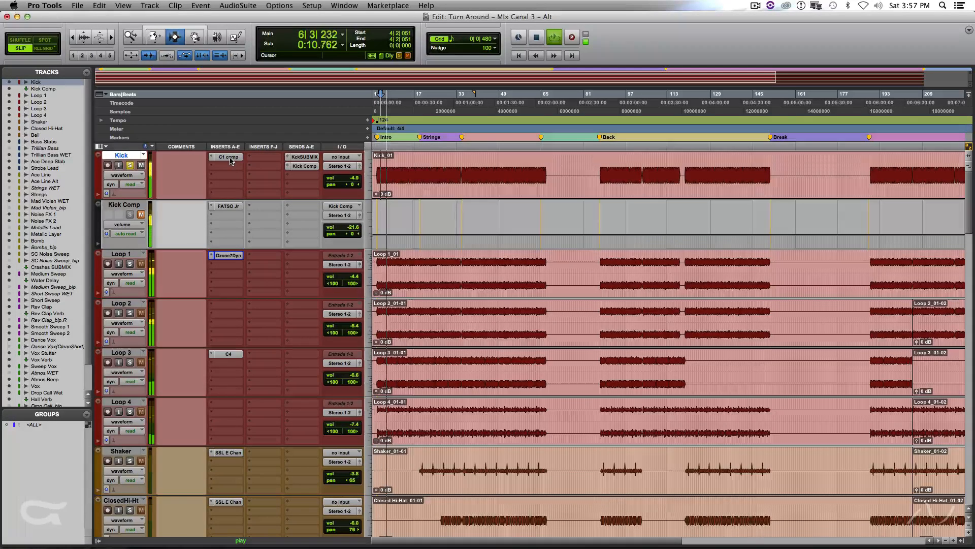
key(space)
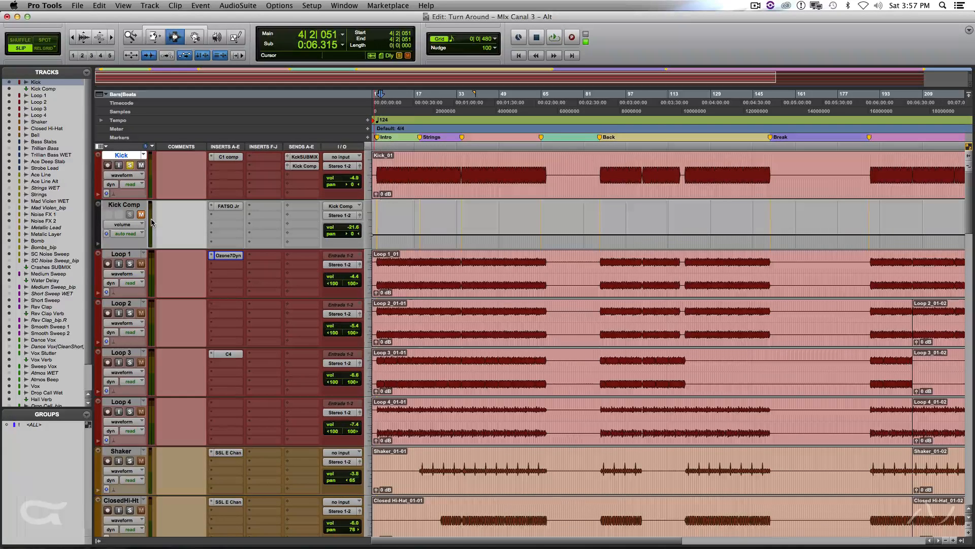
super+click(235, 158)
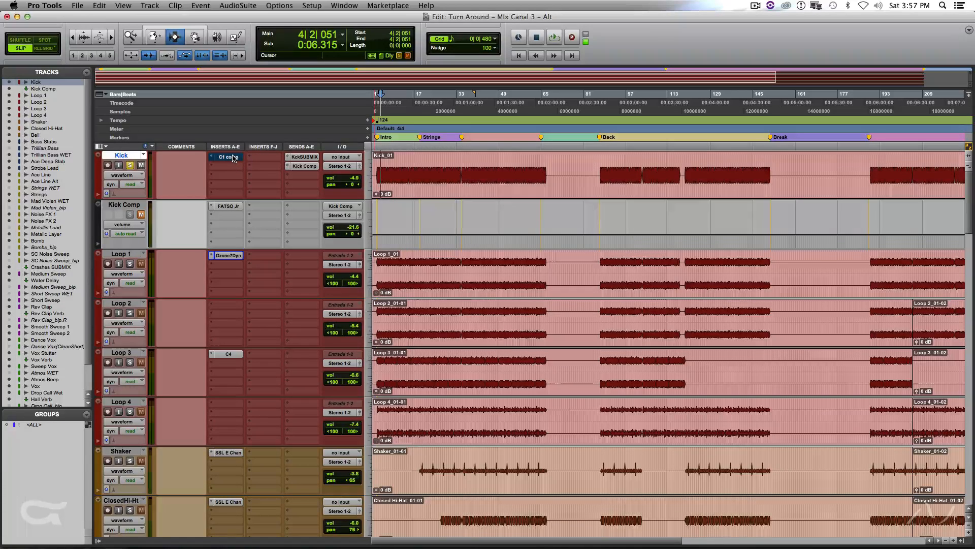
super+click(234, 158)
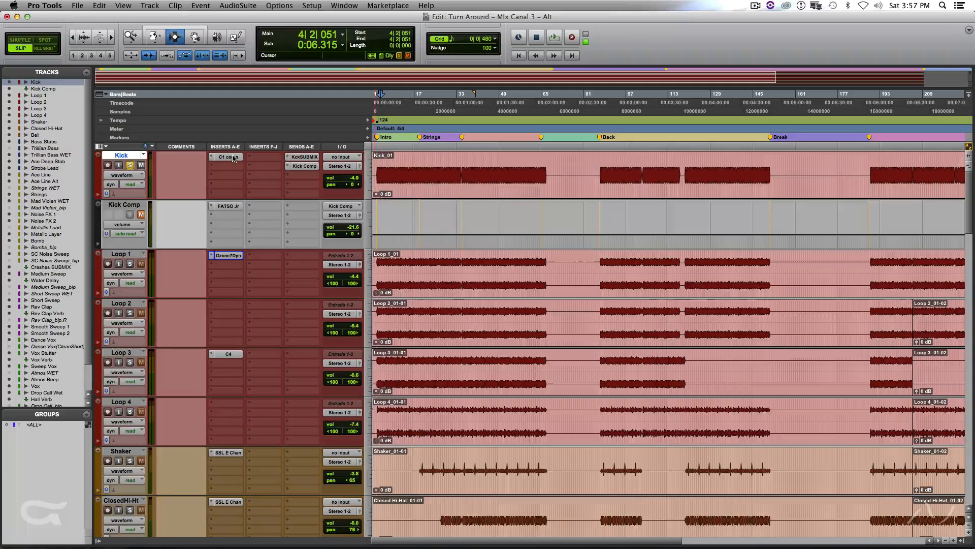
Unmute Kick Comp, open its FATSO Jr plug-in clear of the track controls, and audition the parallel-compressed kick
click(141, 215)
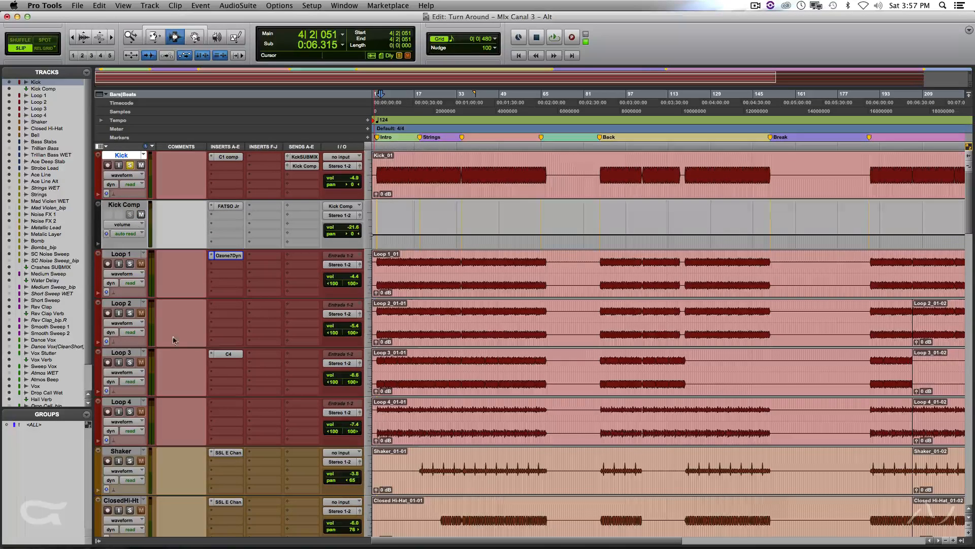
click(228, 206)
drag(406, 24, 599, 37)
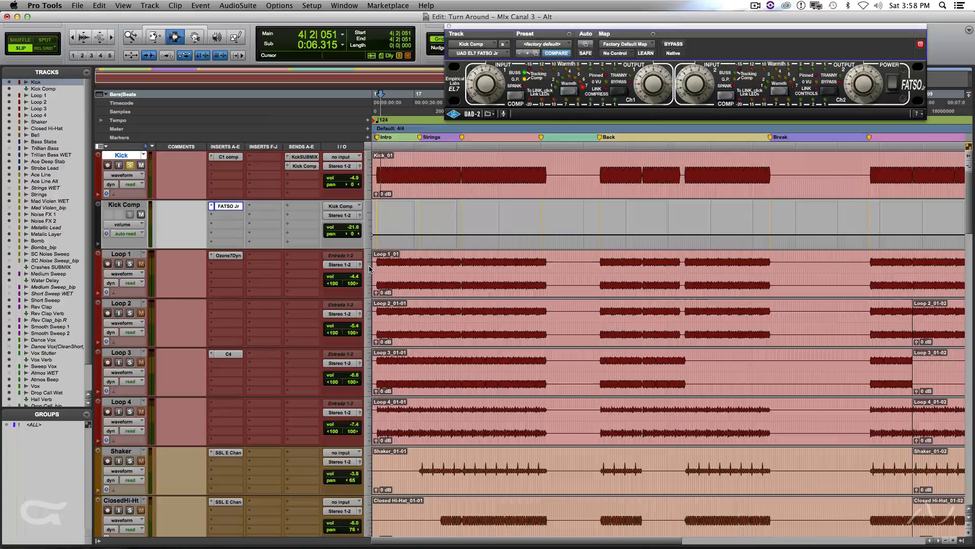
key(space)
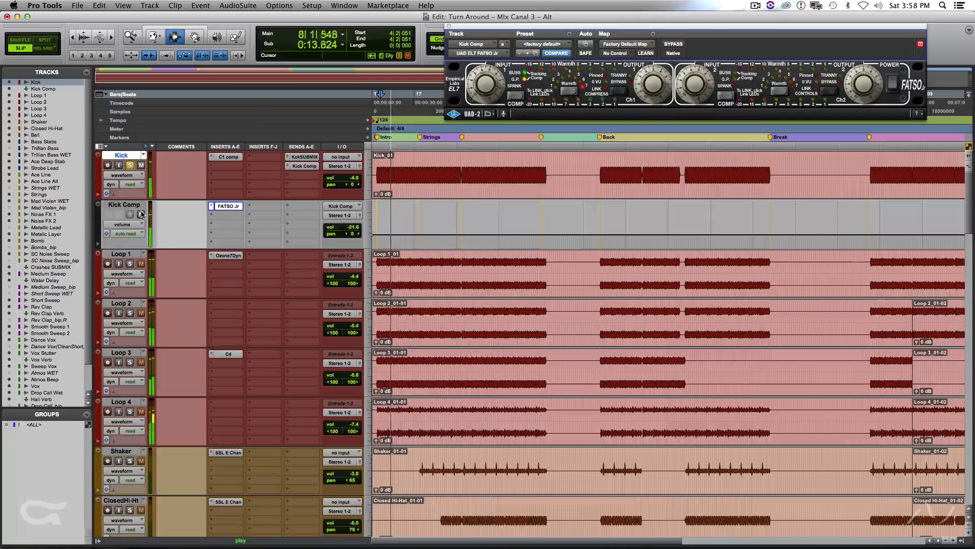
key(space)
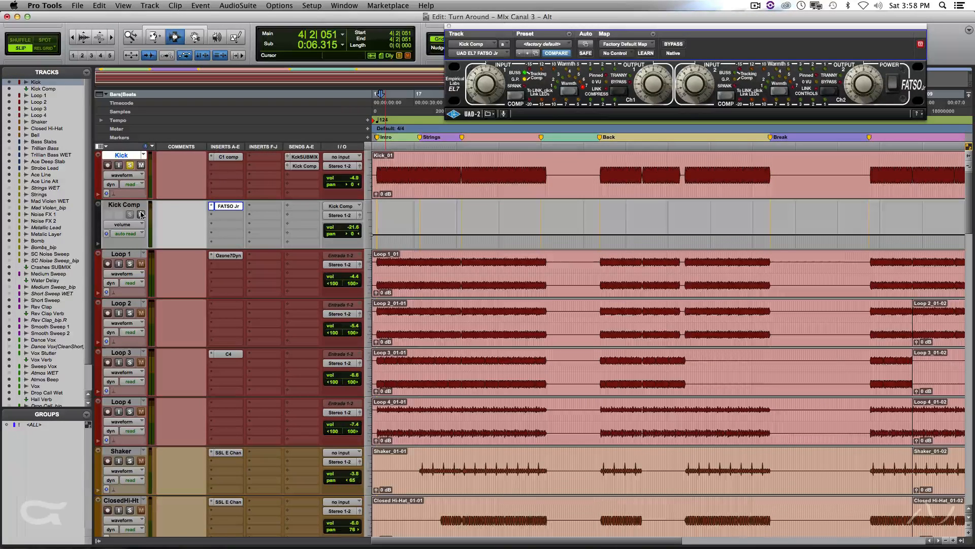
Compare the kick playing with Kick Comp muted and unmuted, leaving the Kick Comp track unmuted
click(141, 214)
key(space)
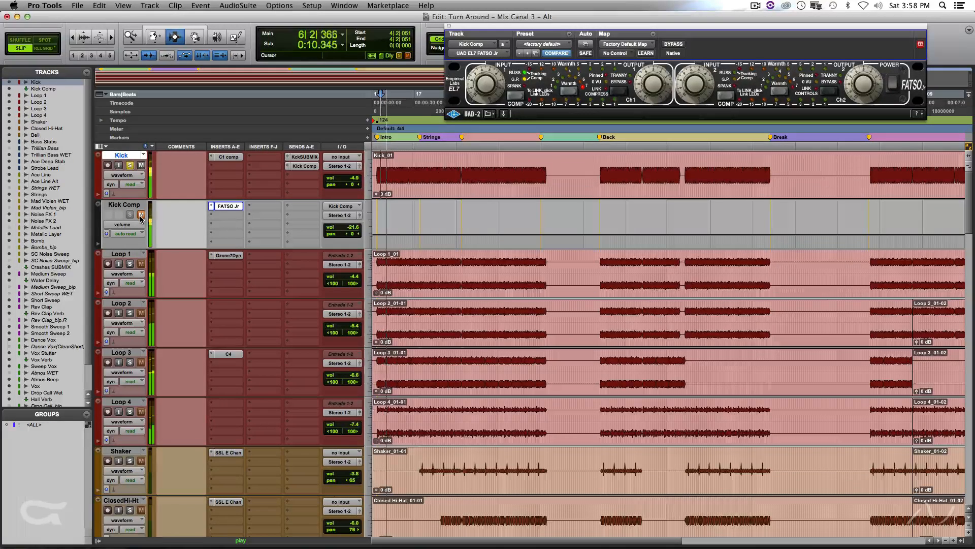
key(space)
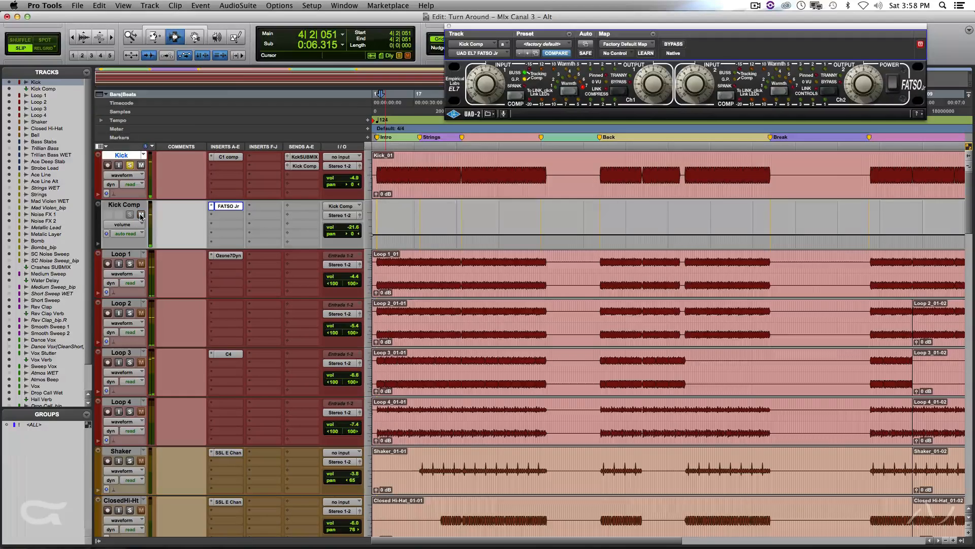
key(space)
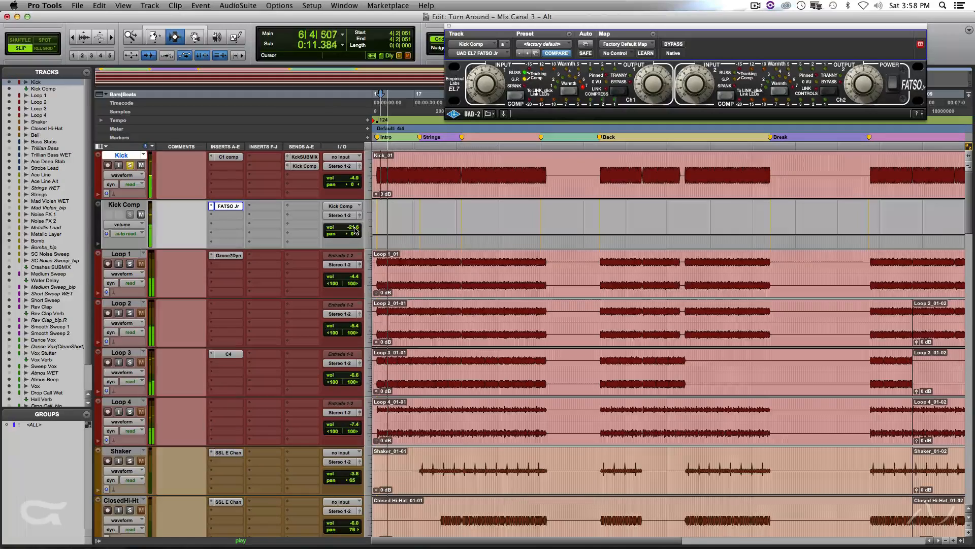
key(space)
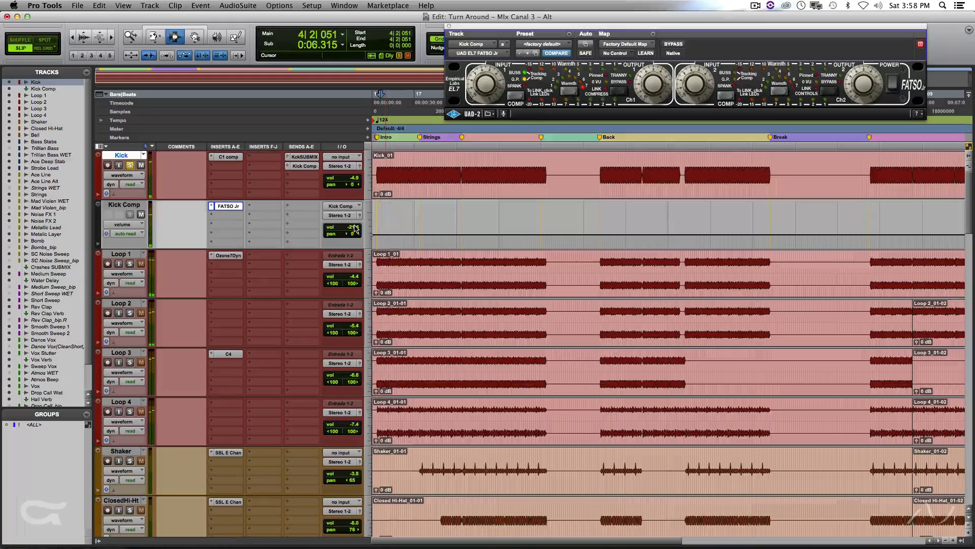
Try the Kick Comp volume at +3.5 dB during playback, undo the change, and stop playback
key(space)
drag(354, 229, 354, 206)
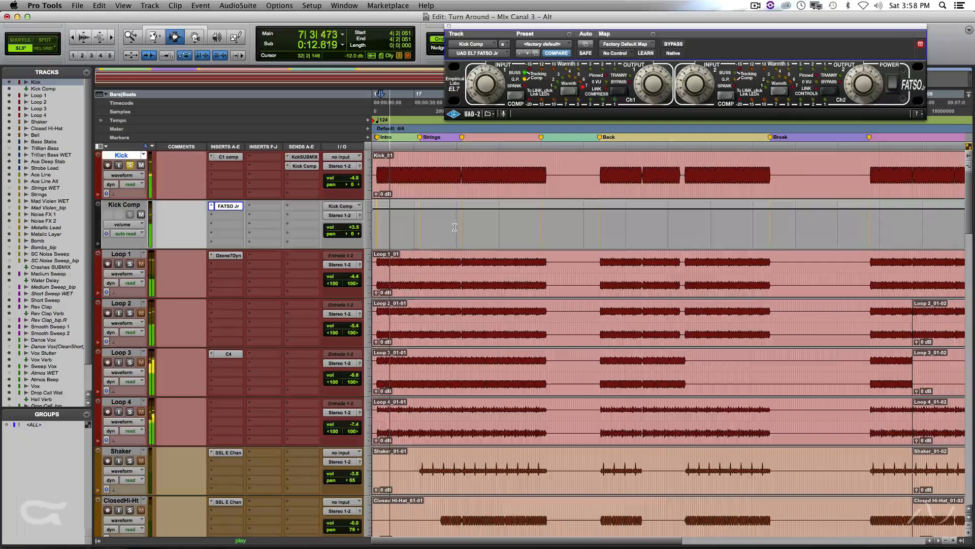
key(super+z)
key(space)
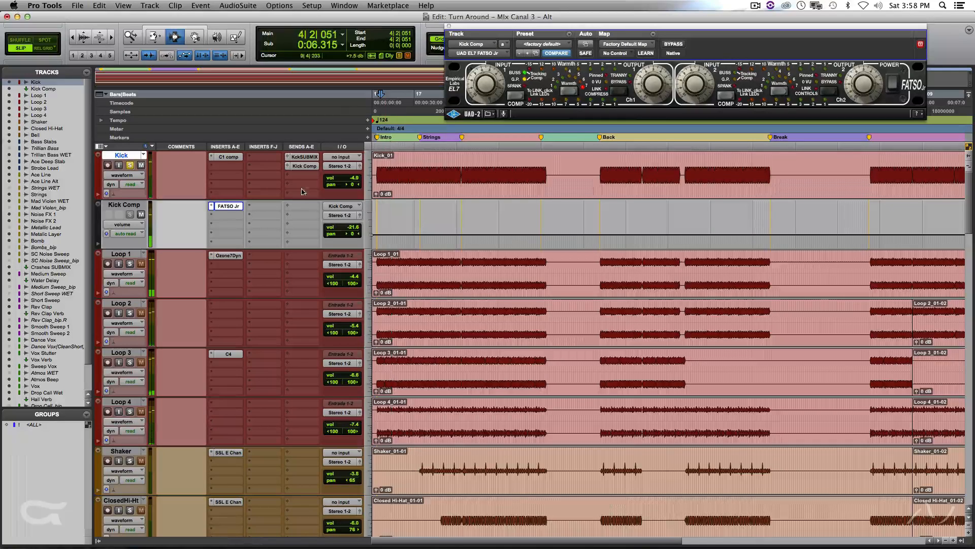
Turn off the Kick solo and close the FATSO Jr plug-in
click(130, 166)
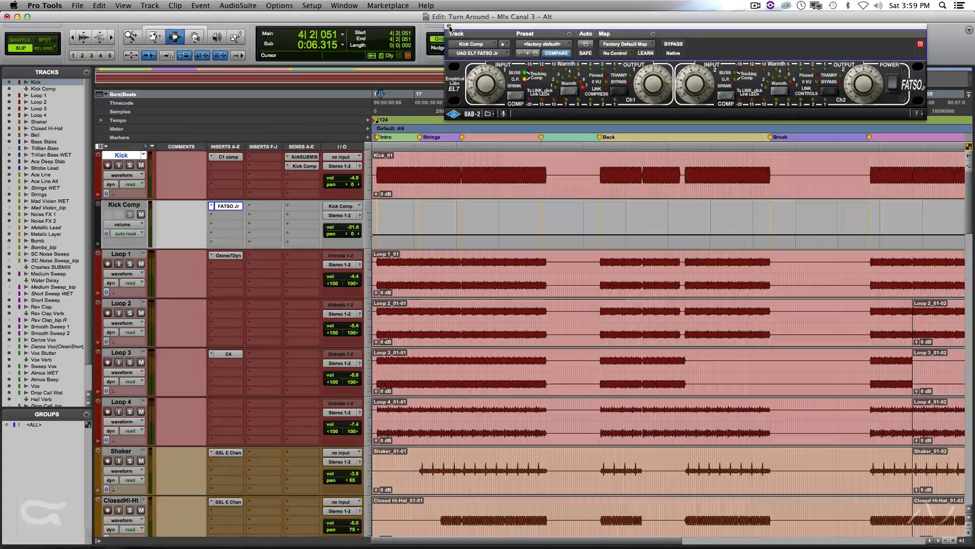
click(444, 26)
Unmute the MASTER 2 track and open its Ozone 7 plug-in, with the whole window in view
scroll(390, 169, down, 20)
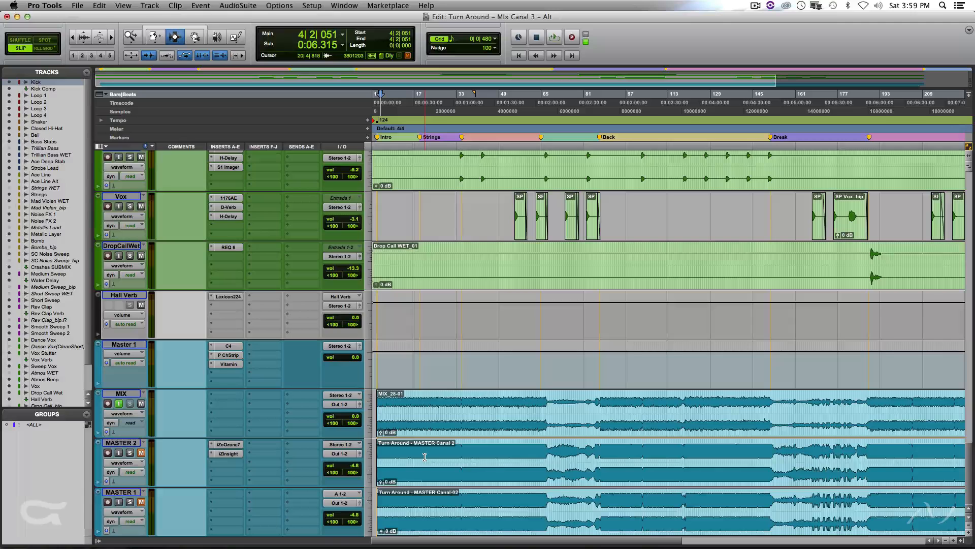
click(143, 454)
click(223, 445)
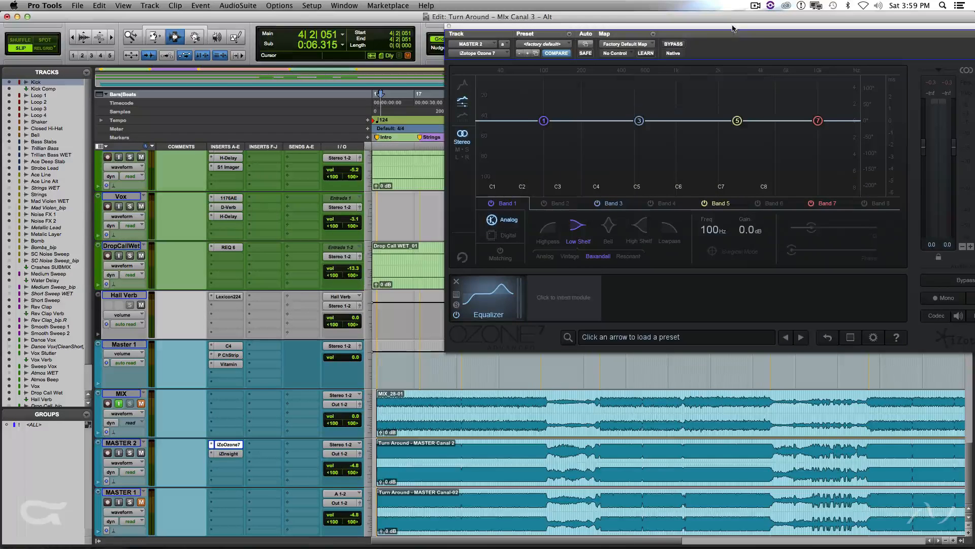
drag(730, 11, 519, 4)
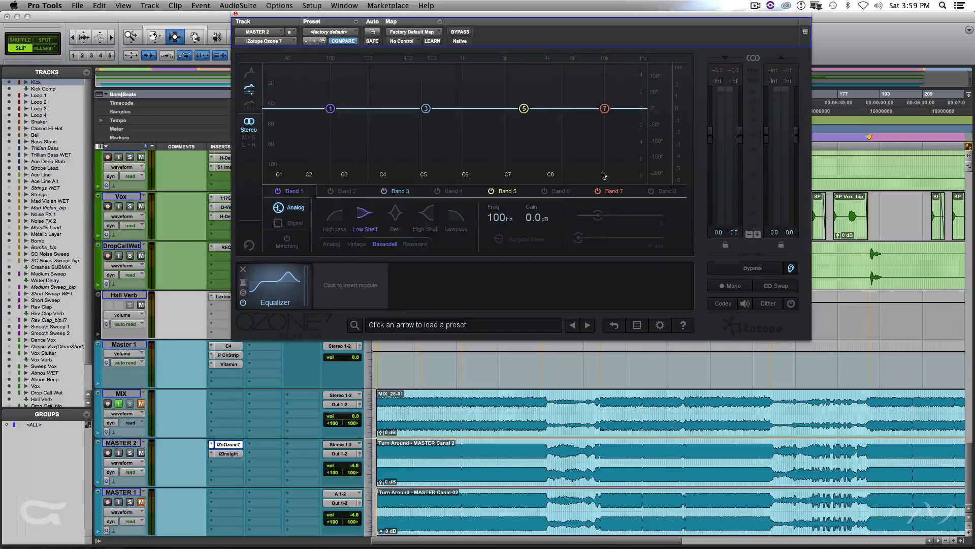
Open iZotope Insight on MASTER 2, dismiss its preset manager, and place the meter window below the Ozone 7 equalizer curve
click(228, 454)
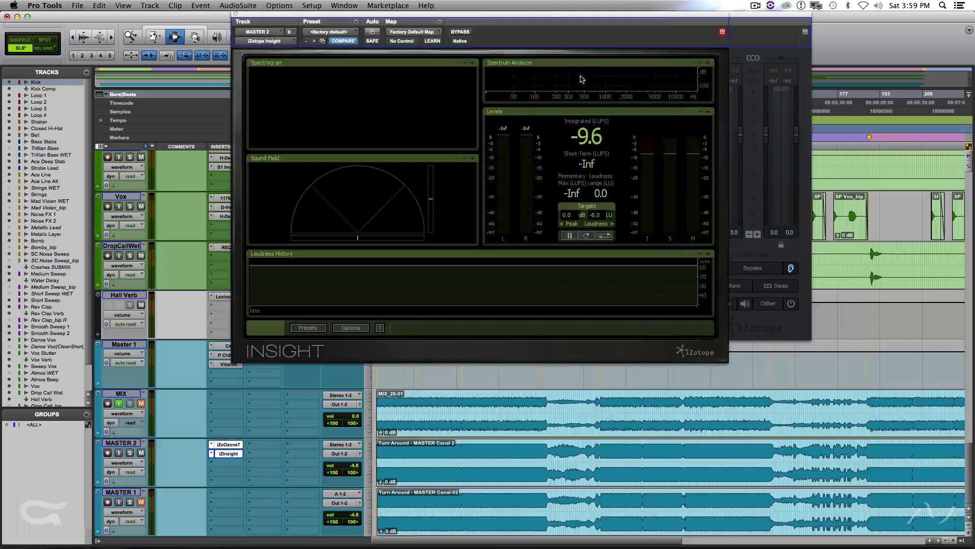
click(722, 32)
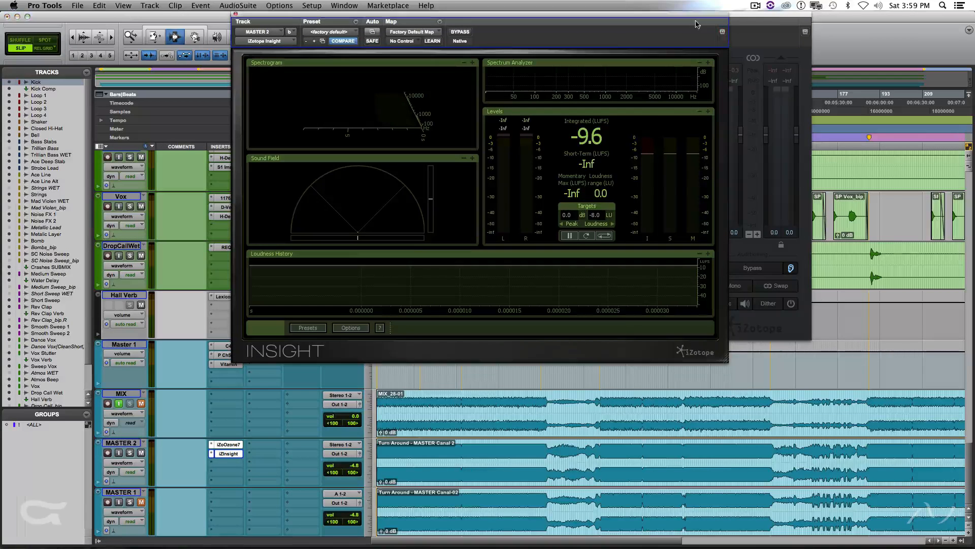
drag(687, 15, 766, 135)
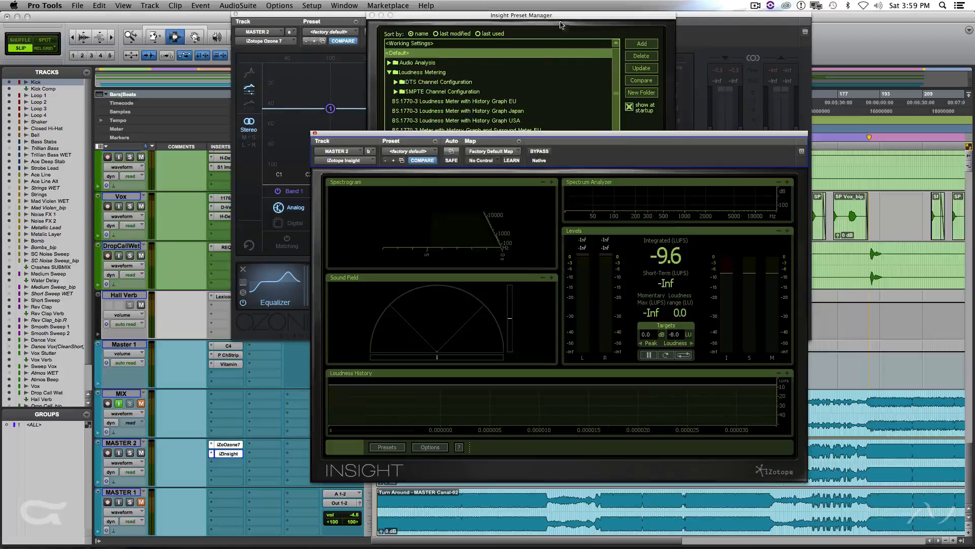
click(542, 15)
click(643, 217)
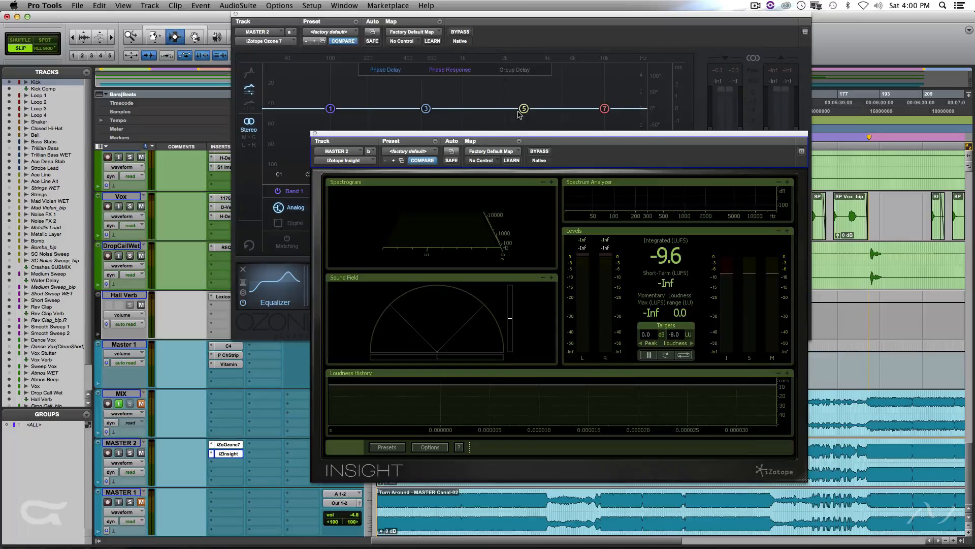
click(483, 134)
drag(485, 134, 495, 175)
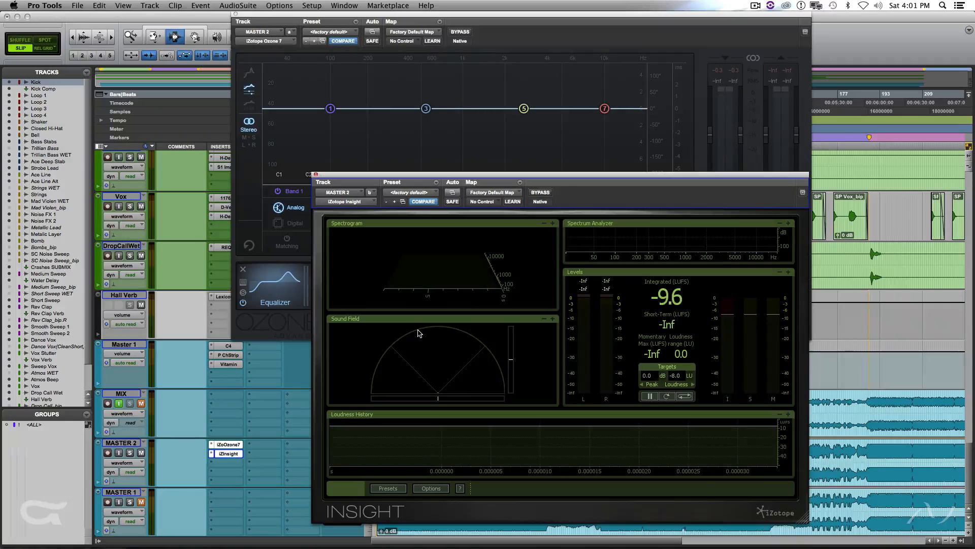
drag(391, 176, 409, 134)
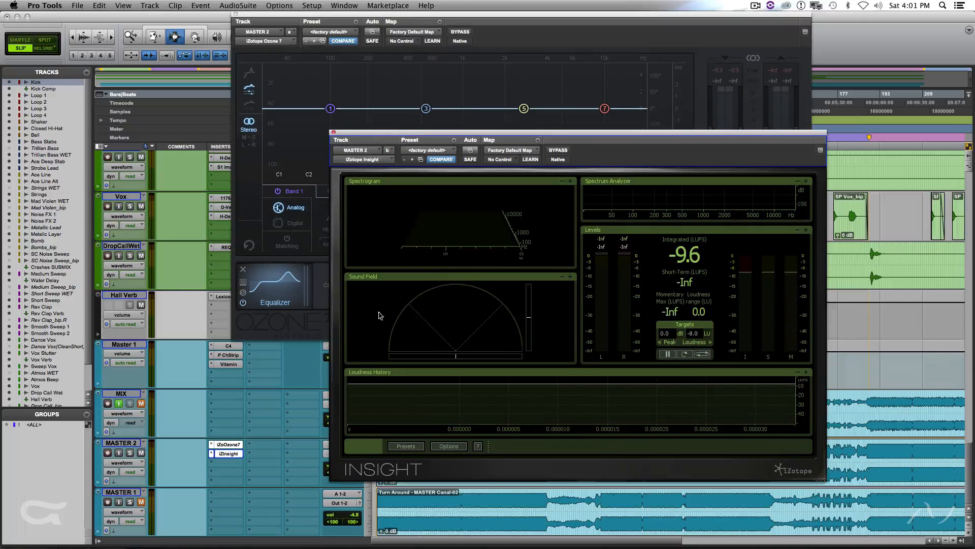
Play the master from the start of the song while watching the Insight and Ozone 7 meters, stop playback, and close Insight
click(377, 488)
key(space)
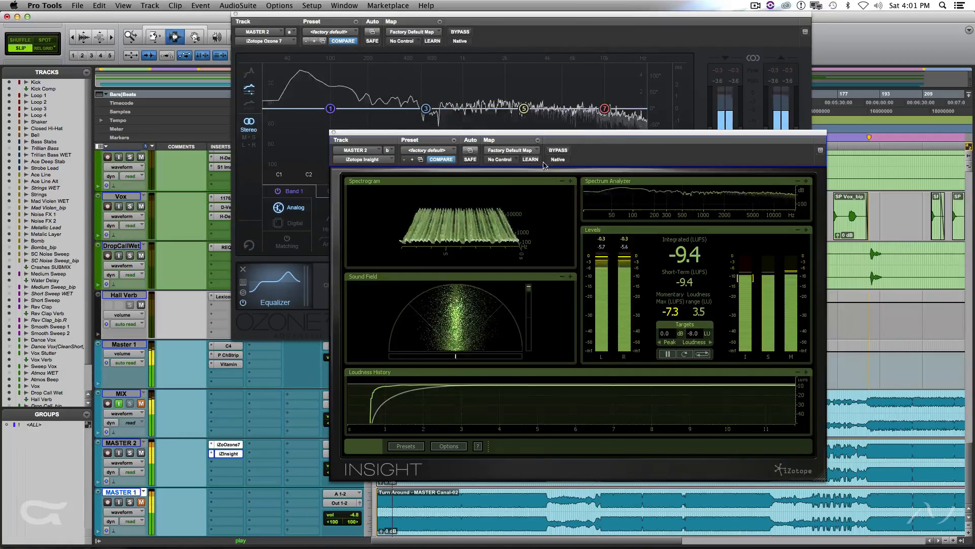
drag(542, 135, 540, 157)
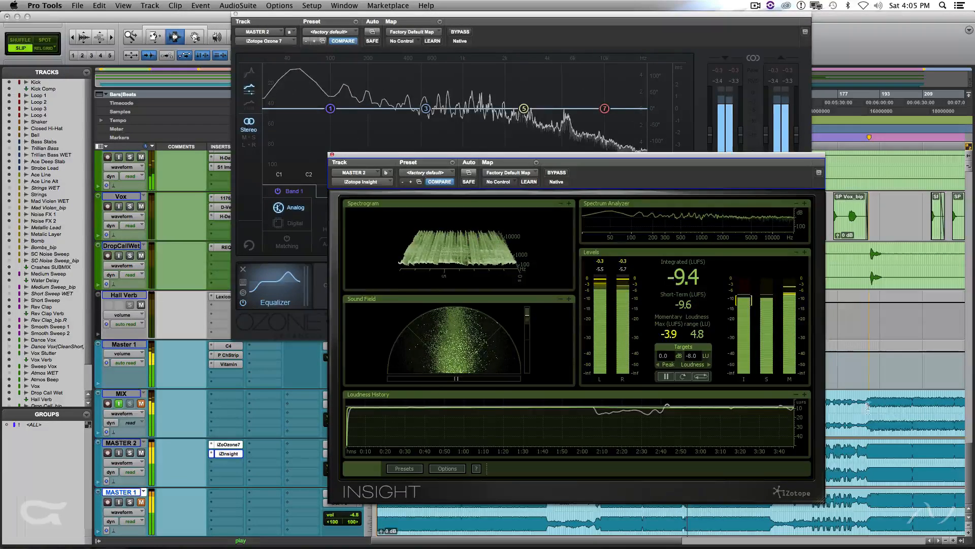
key(space)
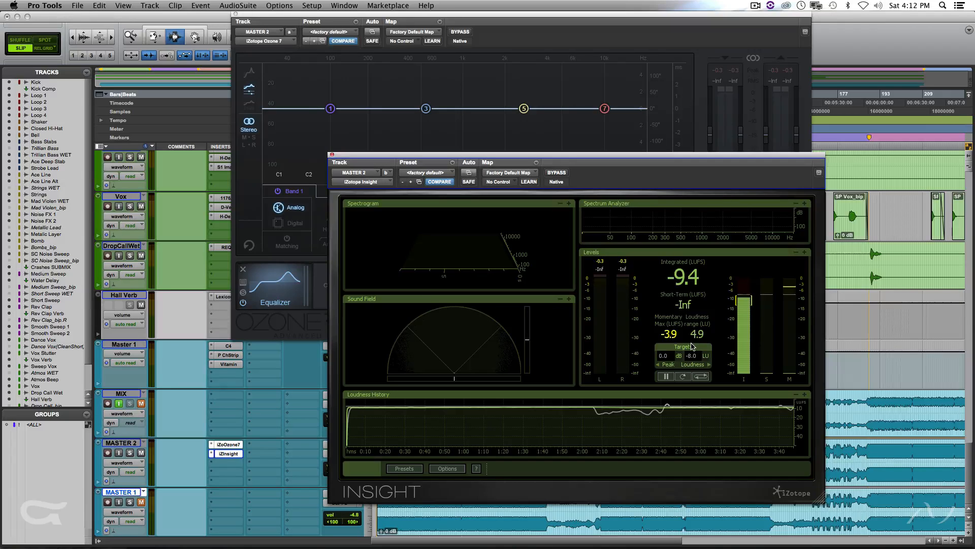
click(332, 154)
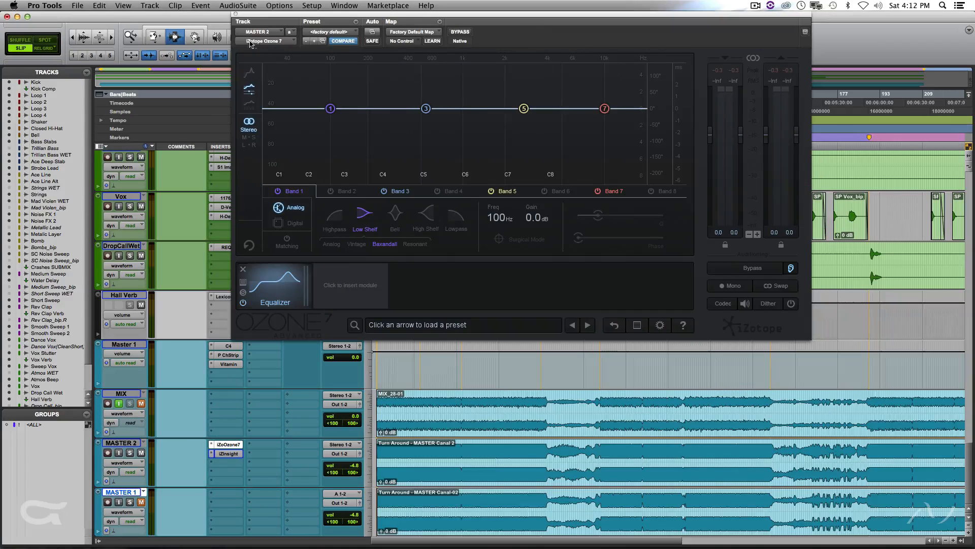
Close the Ozone 7 plug-in, zoom in on the Dance Vox vocal phrases, and increase the Dance Vox track height
click(235, 14)
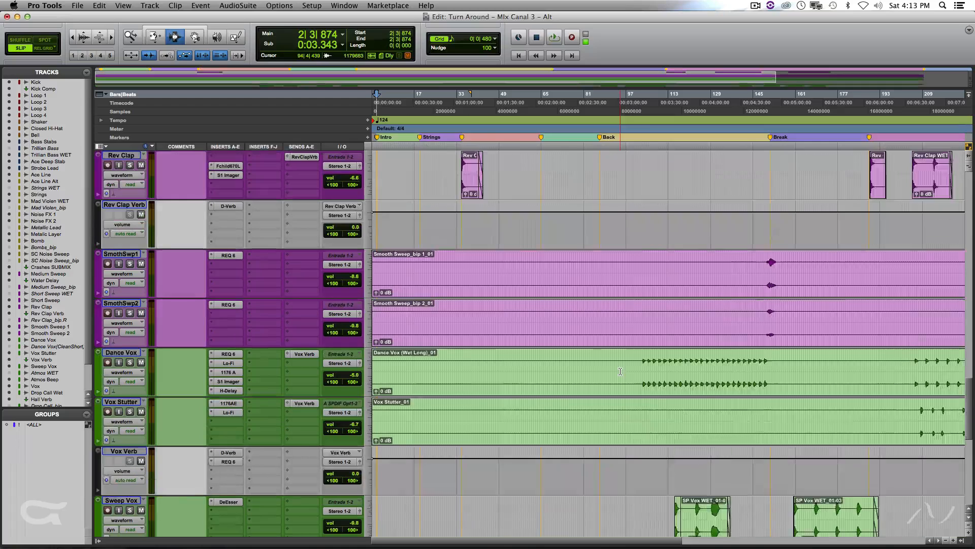
key(r)
key(r)
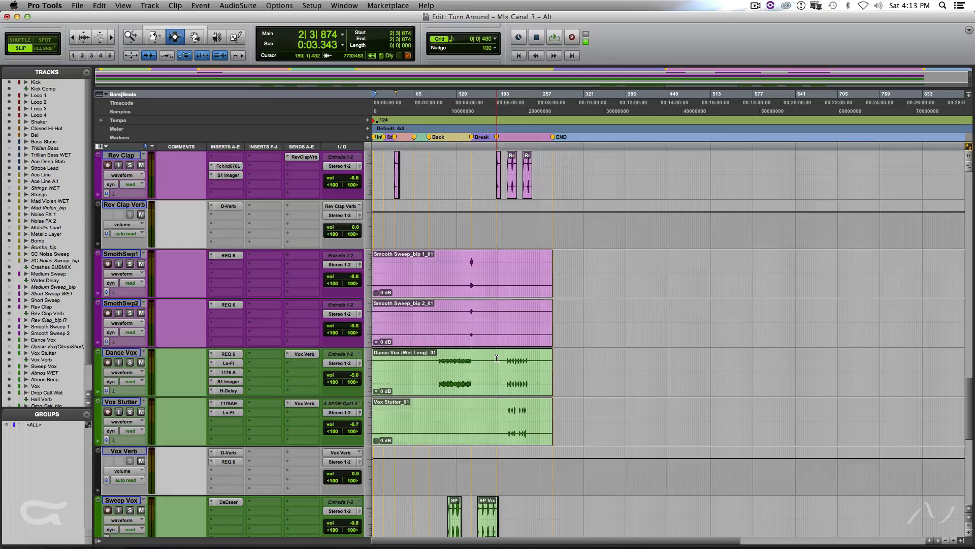
click(440, 367)
key(super+bracketright)
key(super+bracketright)
drag(300, 395, 300, 435)
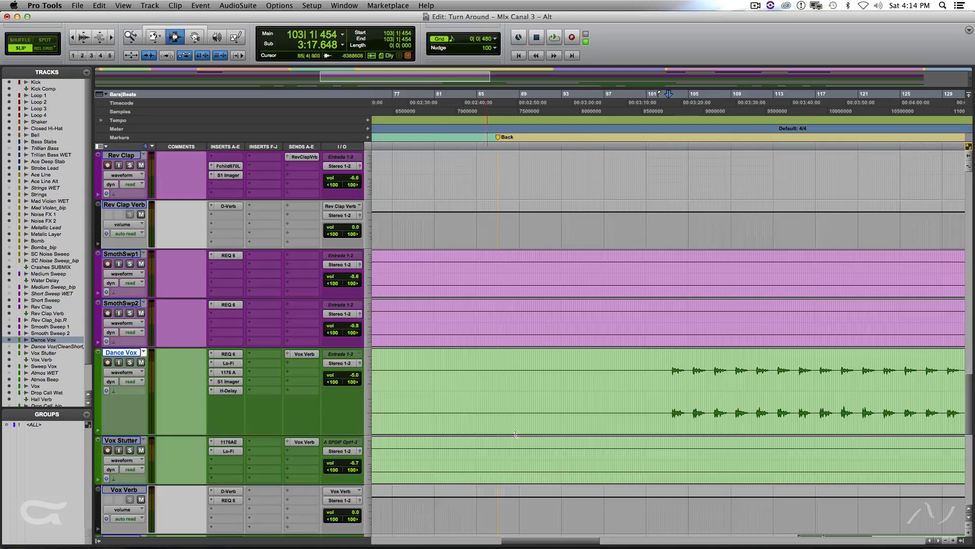
Solo the Dance Vox track and listen to its processed vocal phrases from bar 102, stopping playback at the end
click(662, 371)
key(shift+s)
key(space)
key(r)
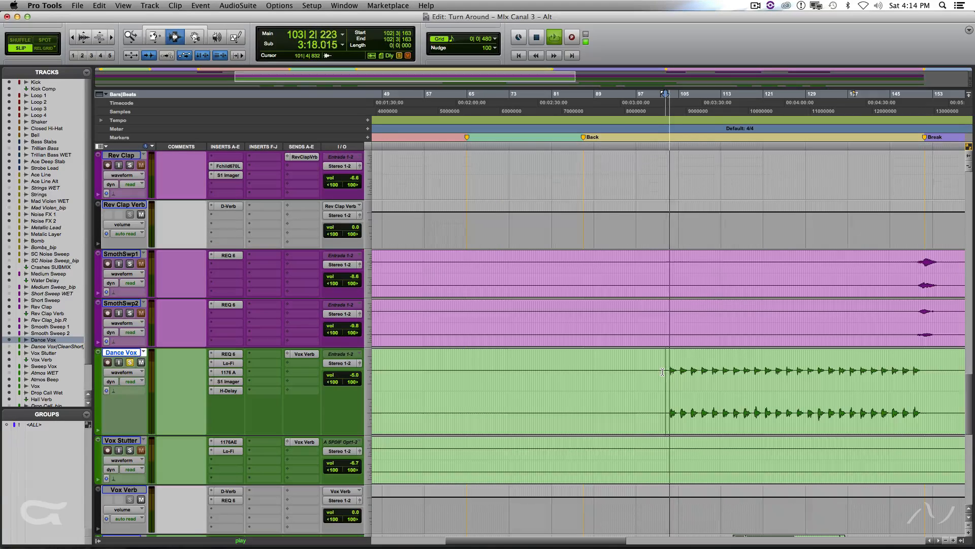
key(r)
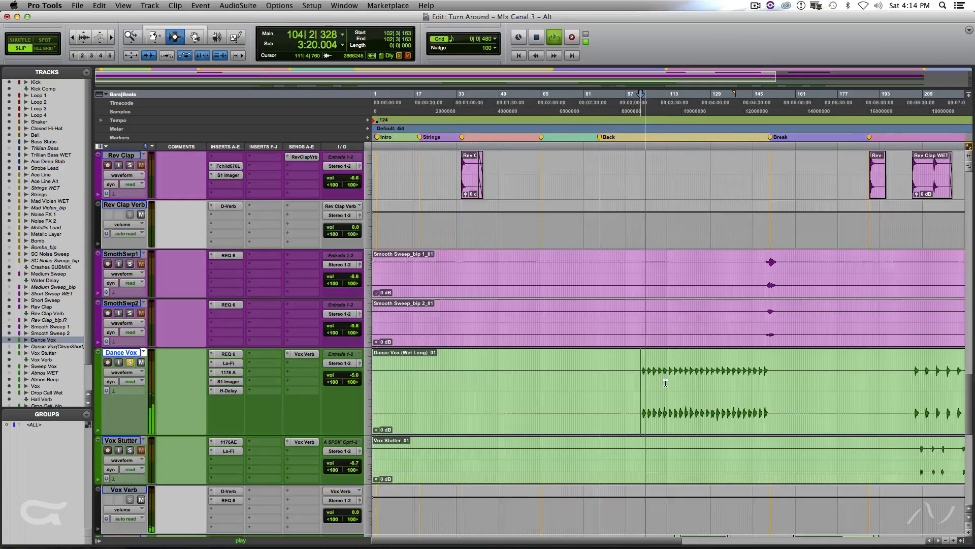
click(666, 382)
key(t)
key(t)
key(t)
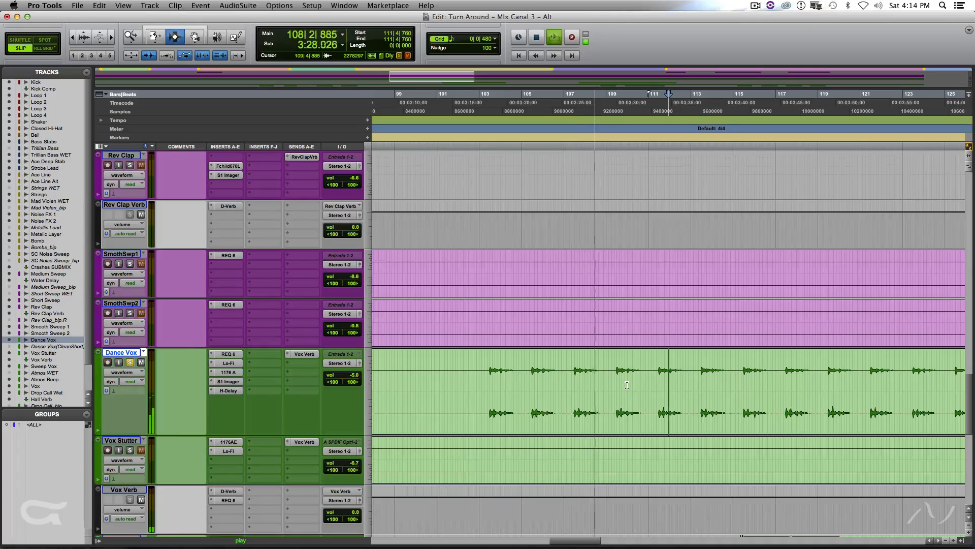
key(space)
Bypass all five Dance Vox inserts, from REQ 6 to H-Delay, and play the unprocessed vocal from bar 102
scroll(470, 384, up, 20)
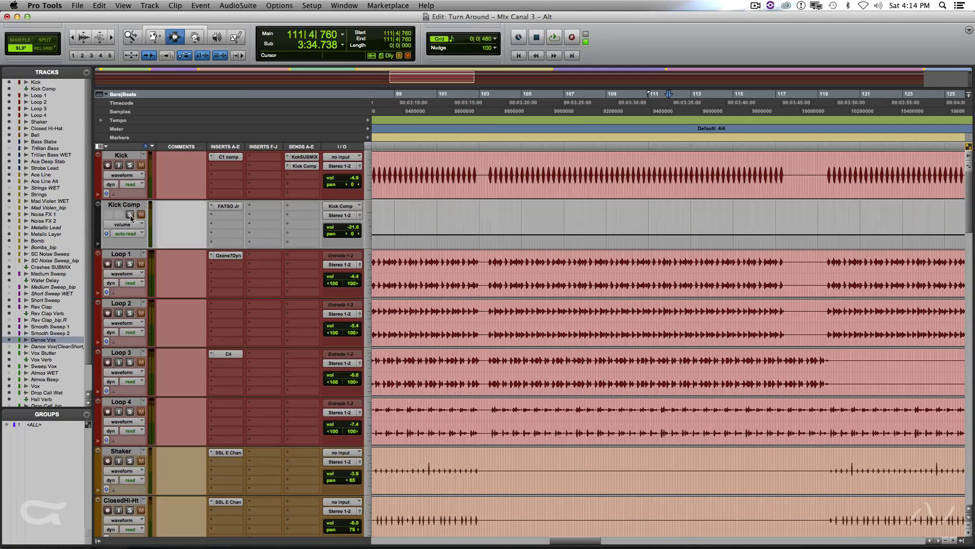
scroll(466, 287, down, 20)
scroll(466, 288, down, 5)
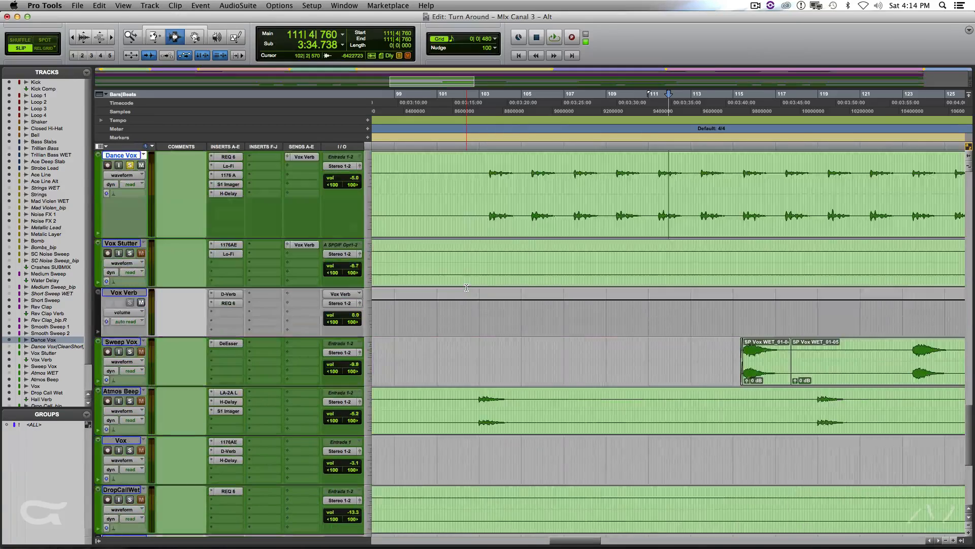
scroll(466, 287, up, 3)
key(super+bracketleft)
click(571, 283)
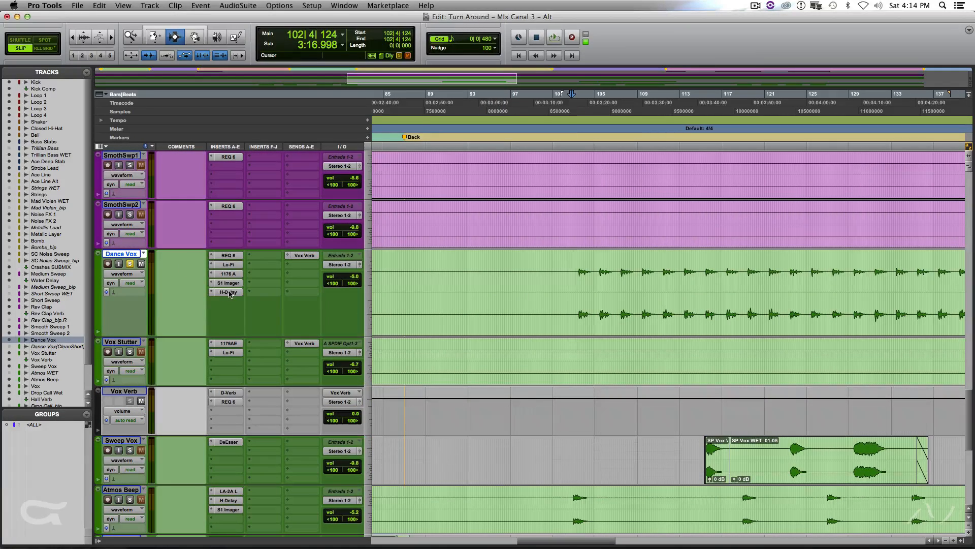
drag(231, 293, 237, 258)
key(space)
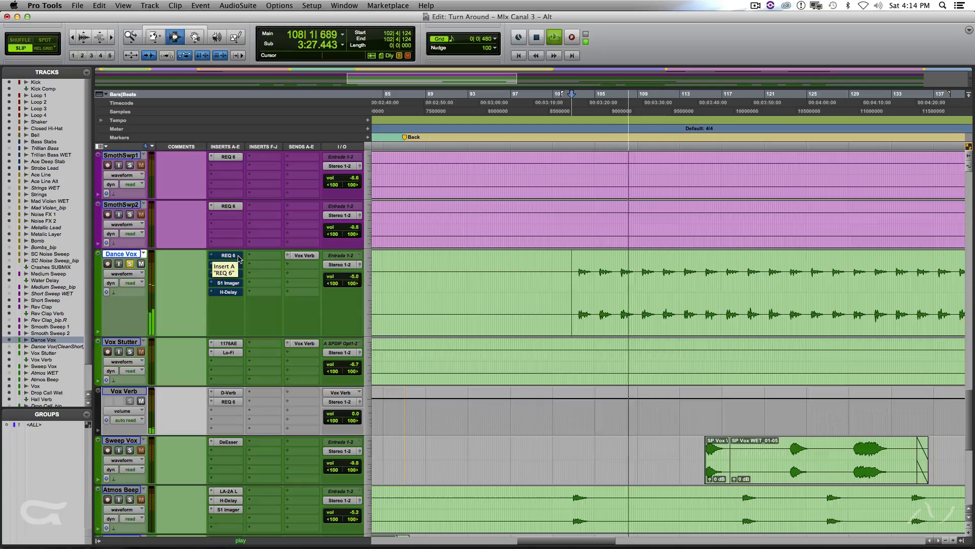
key(space)
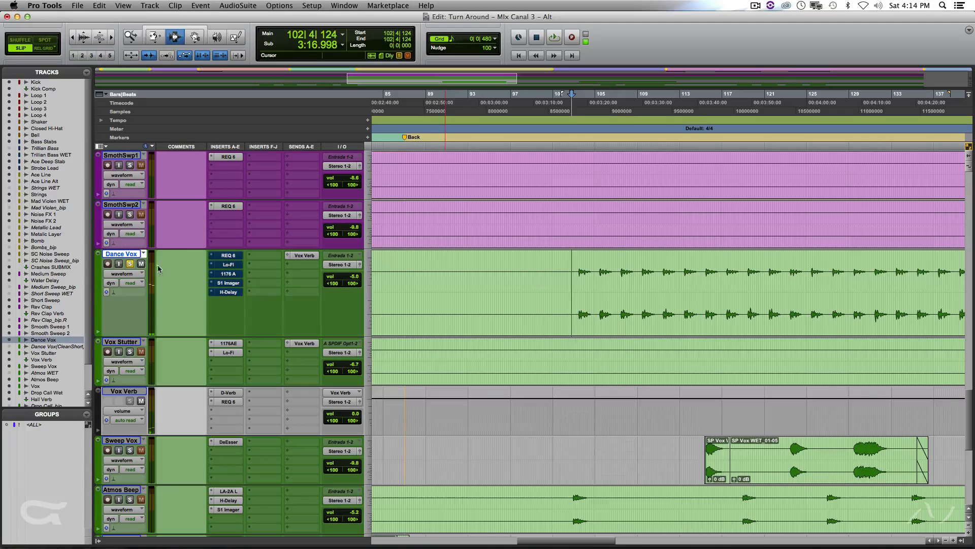
Turn off the Dance Vox solo and play the bypassed vocal from bar 103
click(131, 264)
click(576, 274)
key(space)
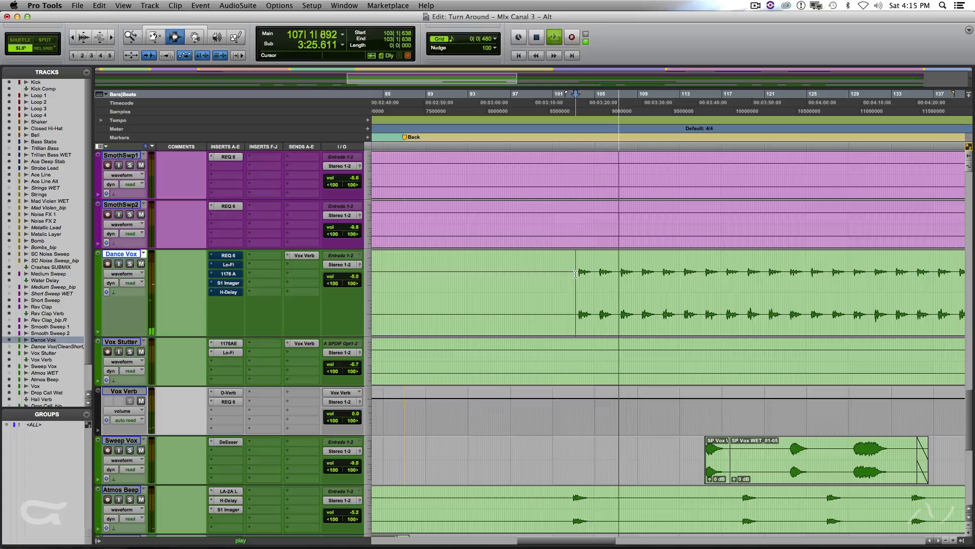
key(space)
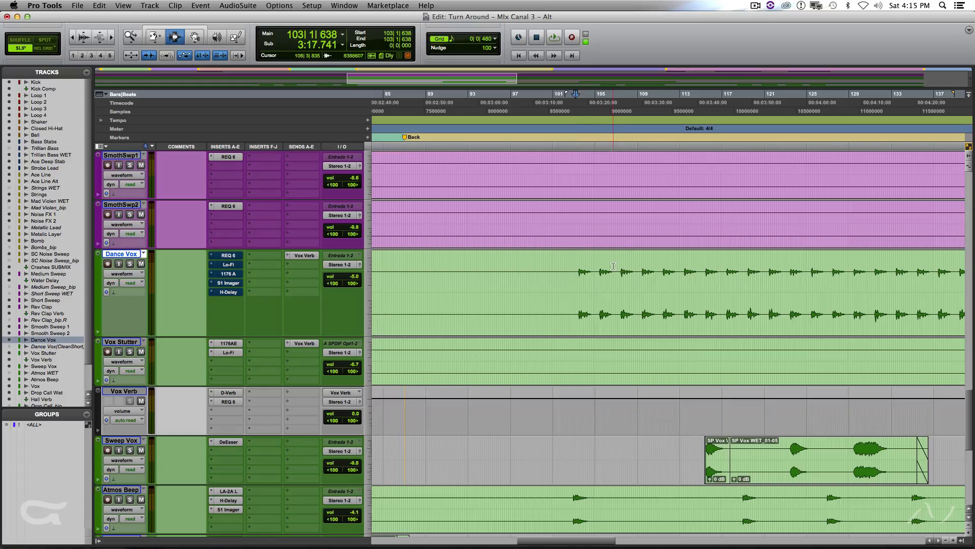
Select the first Dance Vox phrases, add a stereo REQ 6 equalizer to the track's first free F-J insert, and enable its band 6
drag(578, 279, 619, 278)
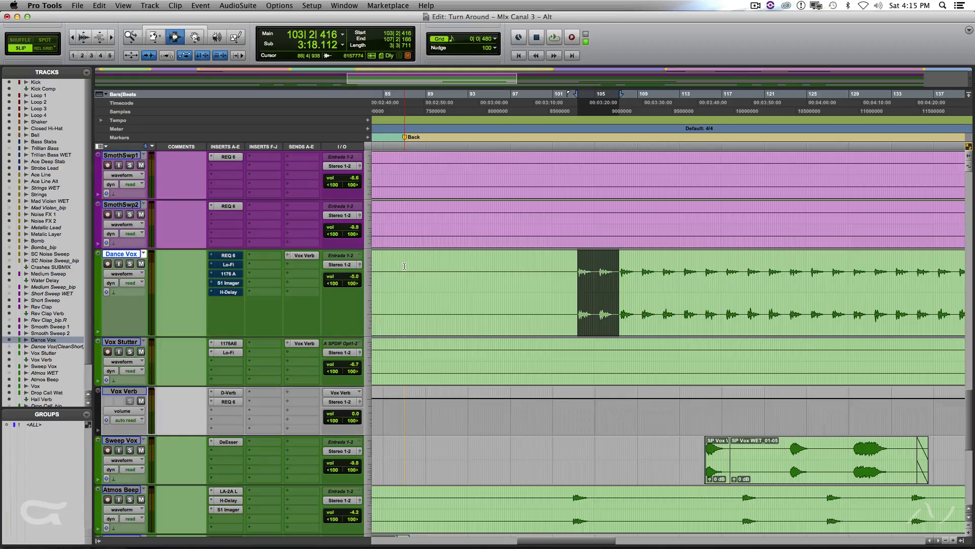
click(259, 258)
mouse_move(304, 272)
mouse_move(378, 272)
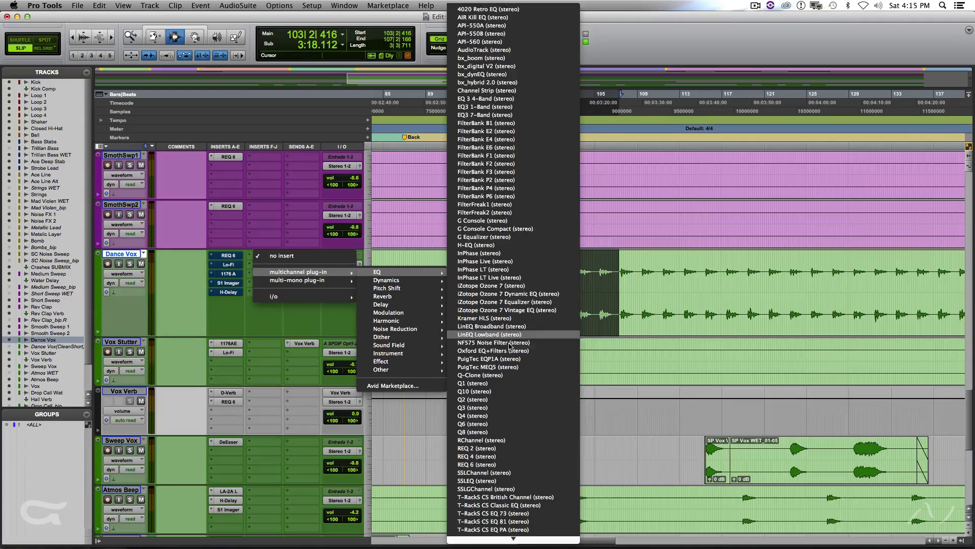
scroll(509, 335, down, 10)
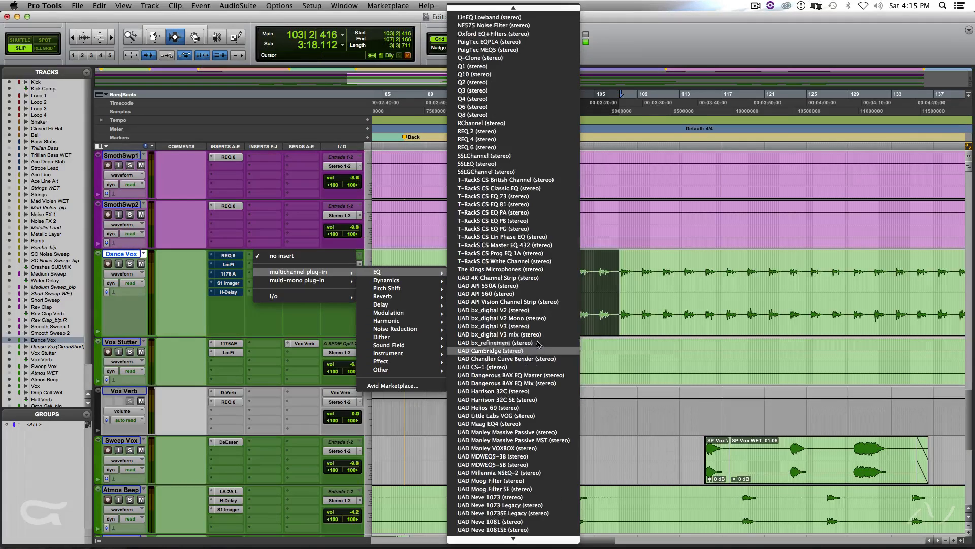
click(509, 148)
click(416, 171)
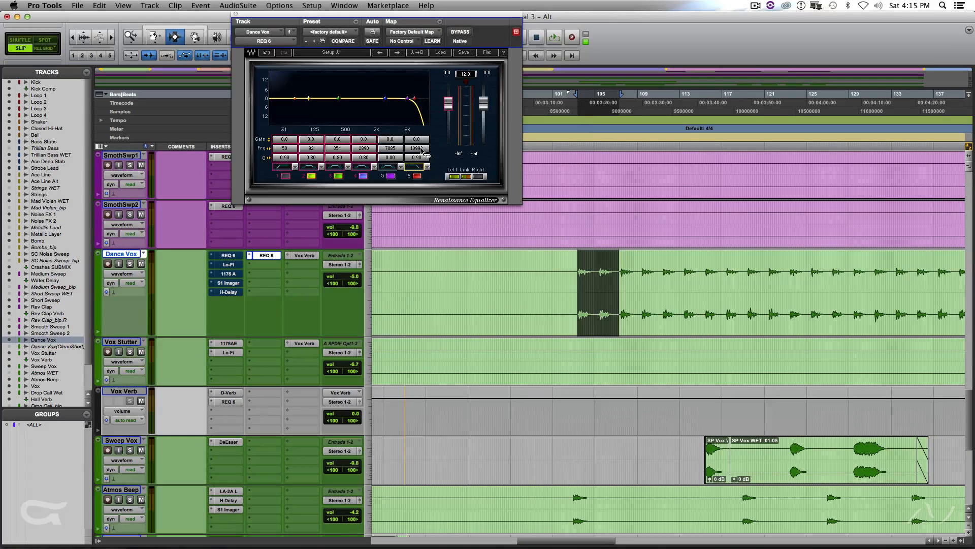
Extend the vocal selection to about bar 116 and, during playback, set the REQ 6 band 6 cutoff to 3748 Hz and enable band 1 at 72 Hz
drag(610, 256, 717, 255)
key(space)
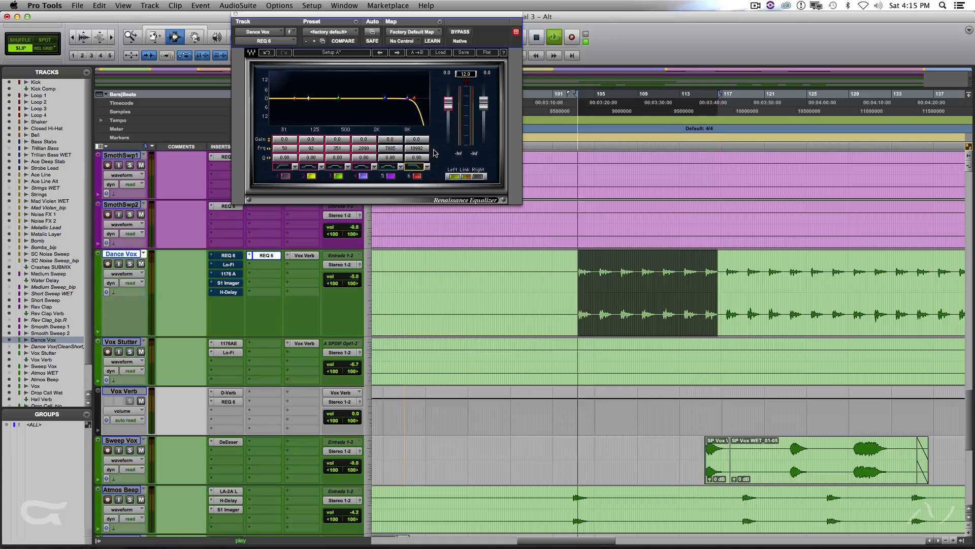
drag(416, 149, 392, 149)
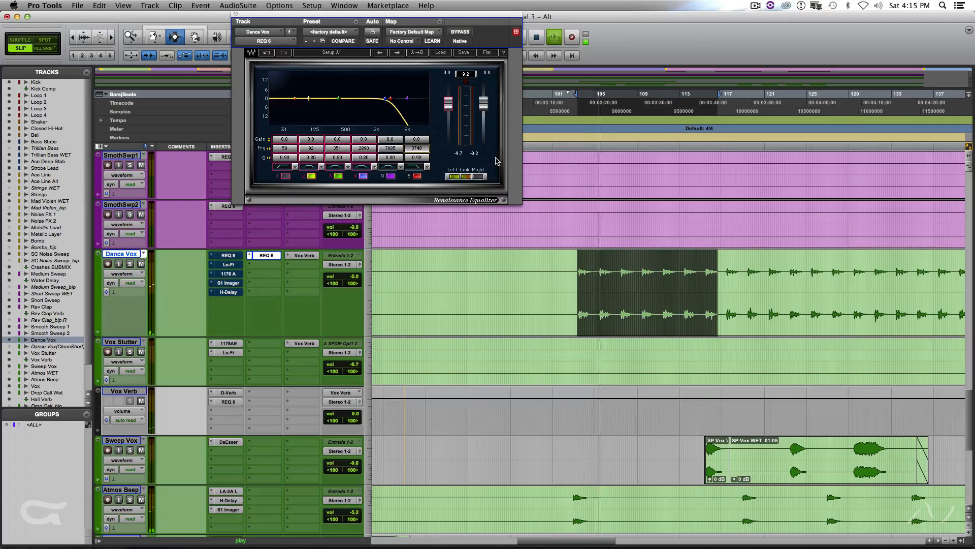
click(285, 176)
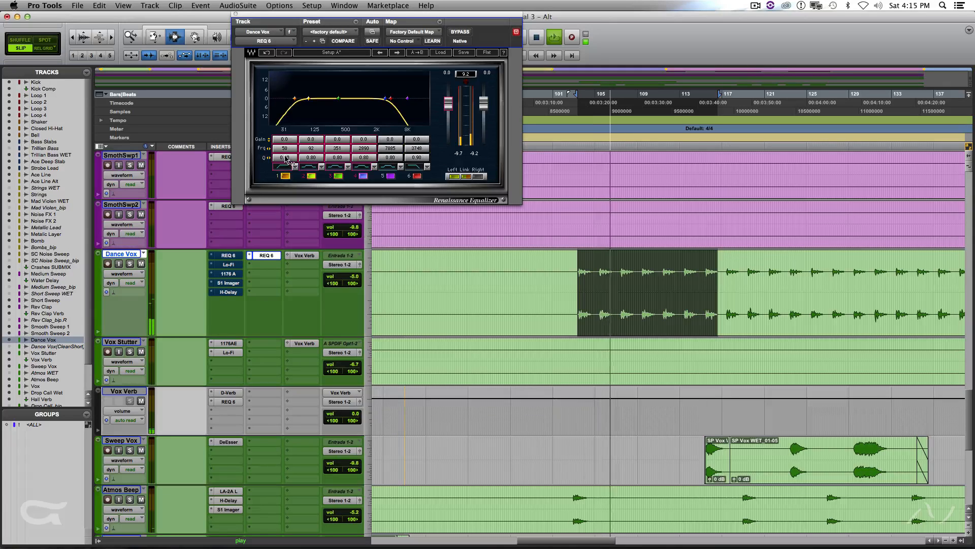
drag(286, 149, 286, 143)
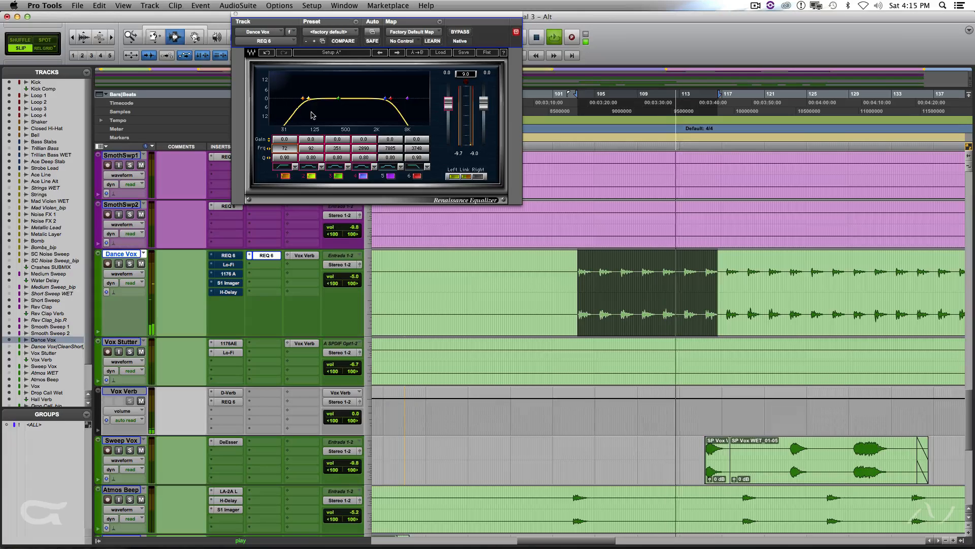
key(space)
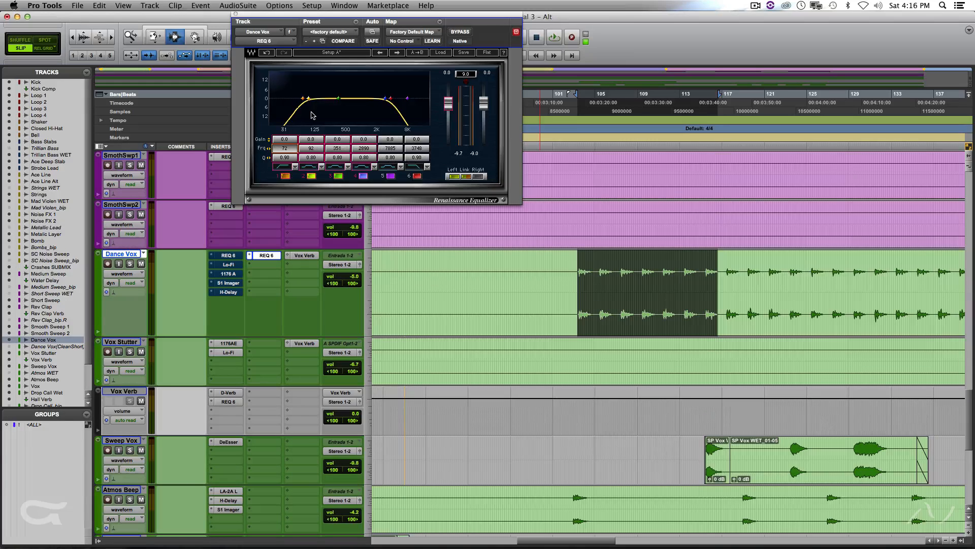
Close the REQ 6 window and play the selected Dance Vox passage with the added filters
click(236, 14)
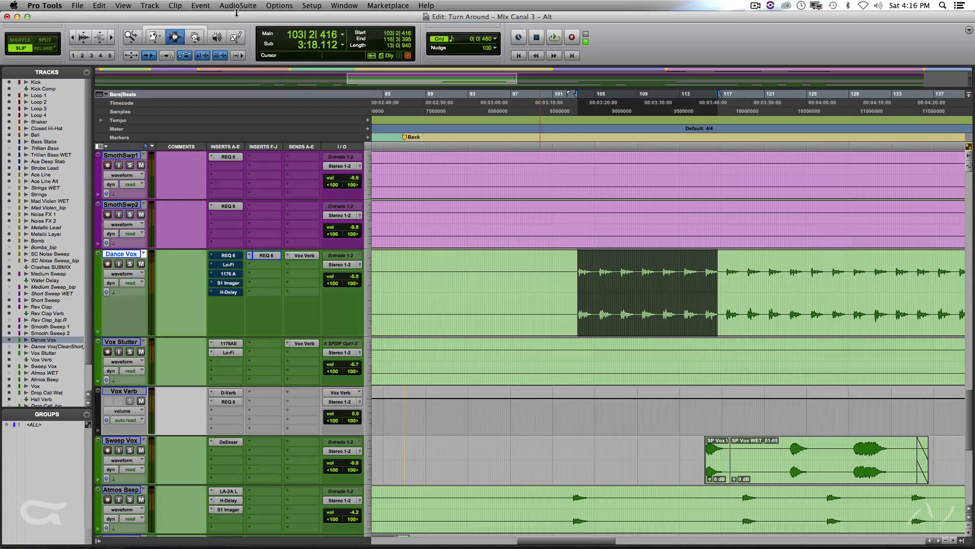
key(space)
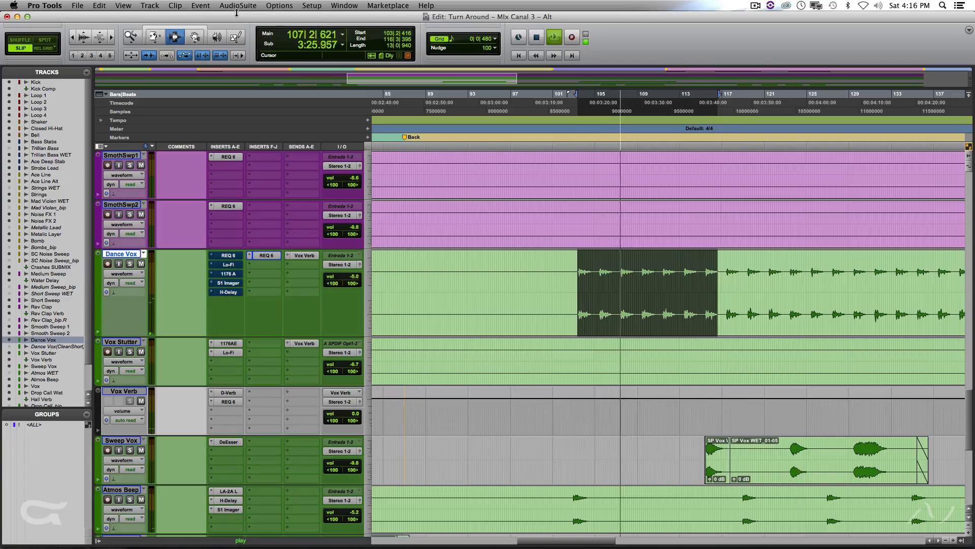
key(space)
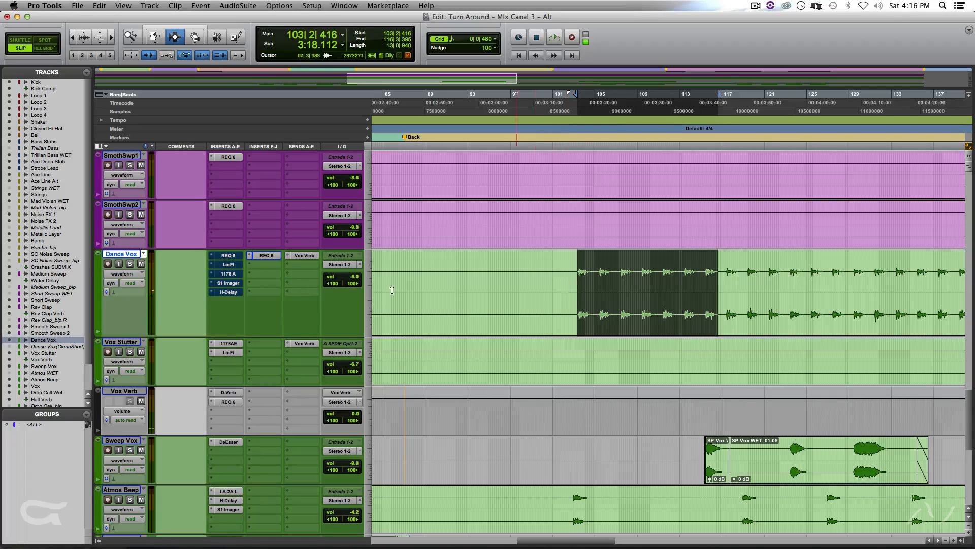
Try cutting band 3 by 2.0 dB at 228 Hz and band 2 by 1.3 dB at 305 Hz in the added REQ 6, then disable both bands
click(267, 255)
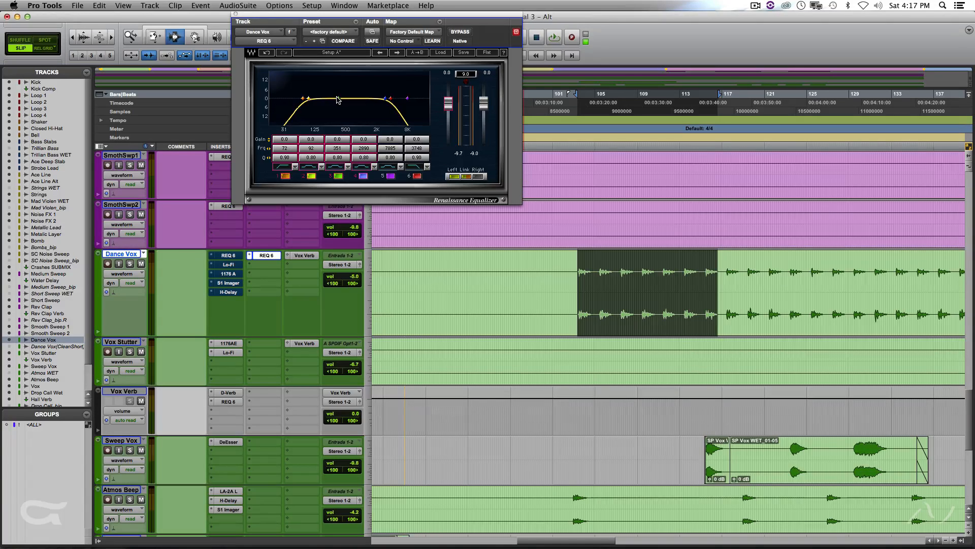
key(space)
mouse_move(339, 100)
mouse_down()
mouse_move(331, 92)
mouse_move(338, 102)
mouse_up()
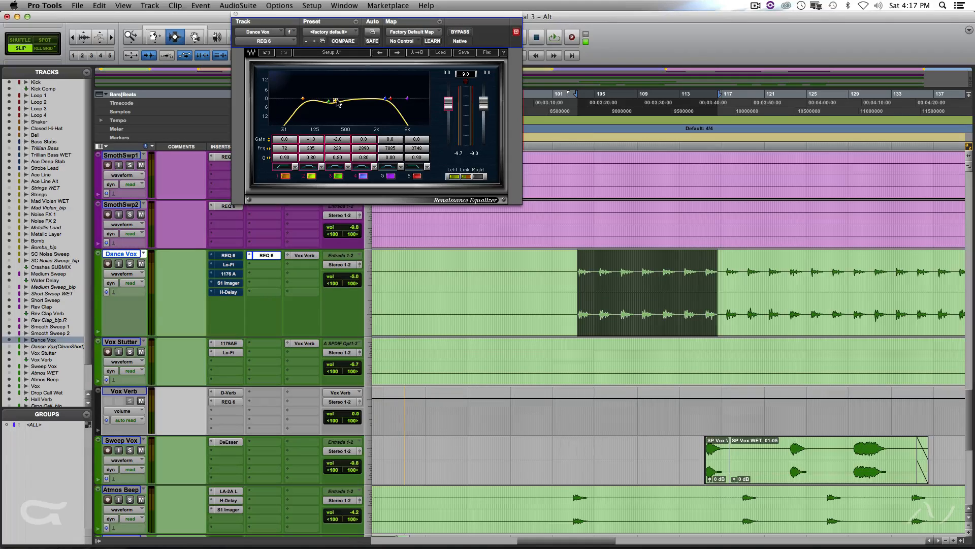
click(338, 176)
click(311, 177)
Bypass the added REQ 6 equalizer and remove it from the Dance Vox track
super+click(262, 257)
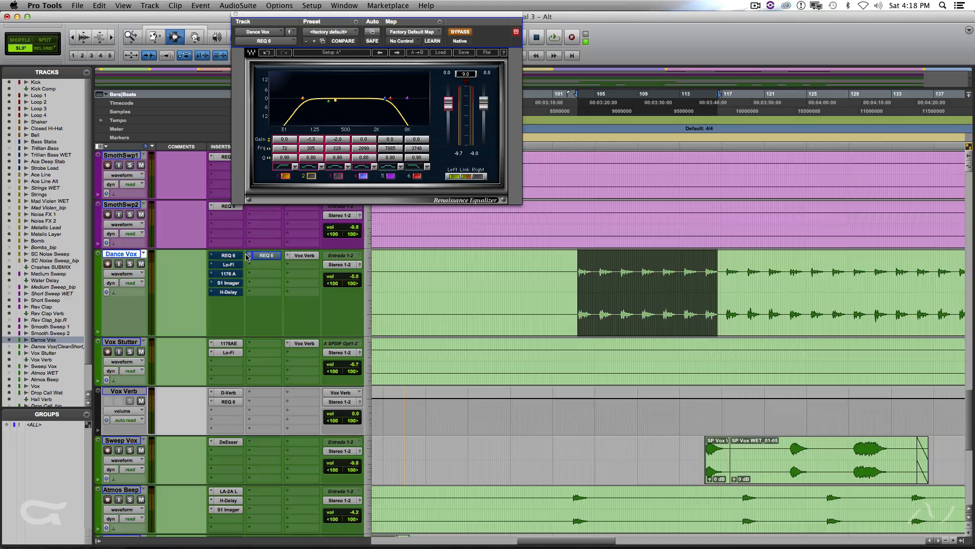
click(248, 255)
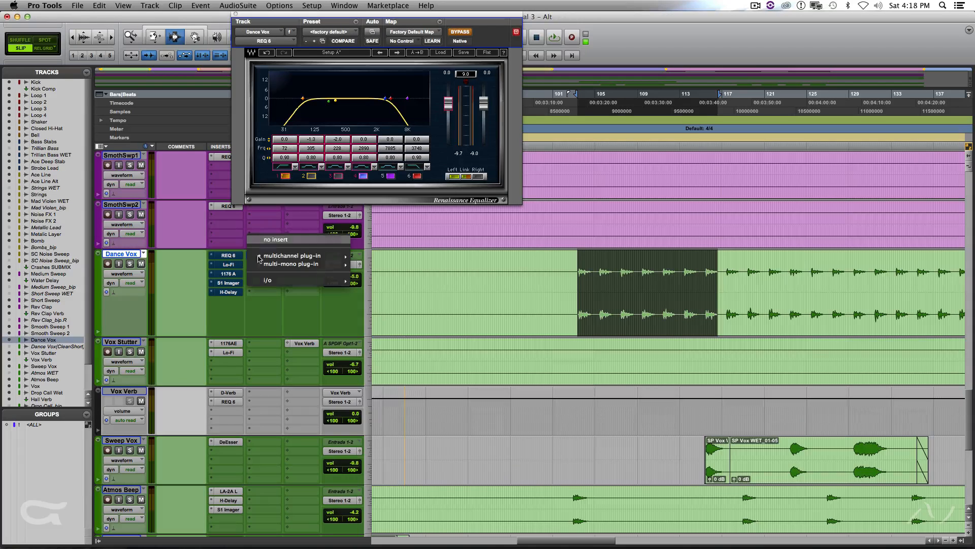
click(275, 239)
Reactivate the original REQ 6 in Dance Vox insert A and play the selected passage through it
click(230, 256)
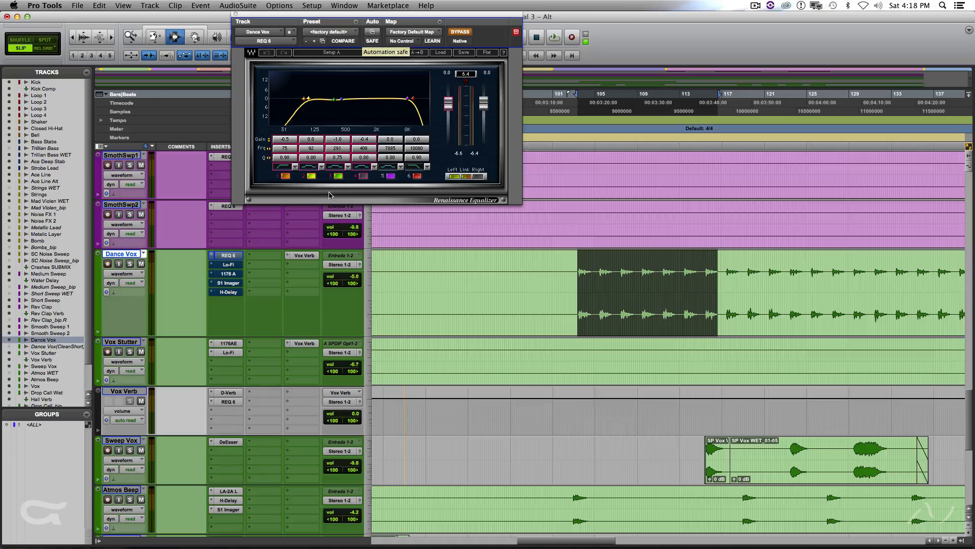
click(462, 33)
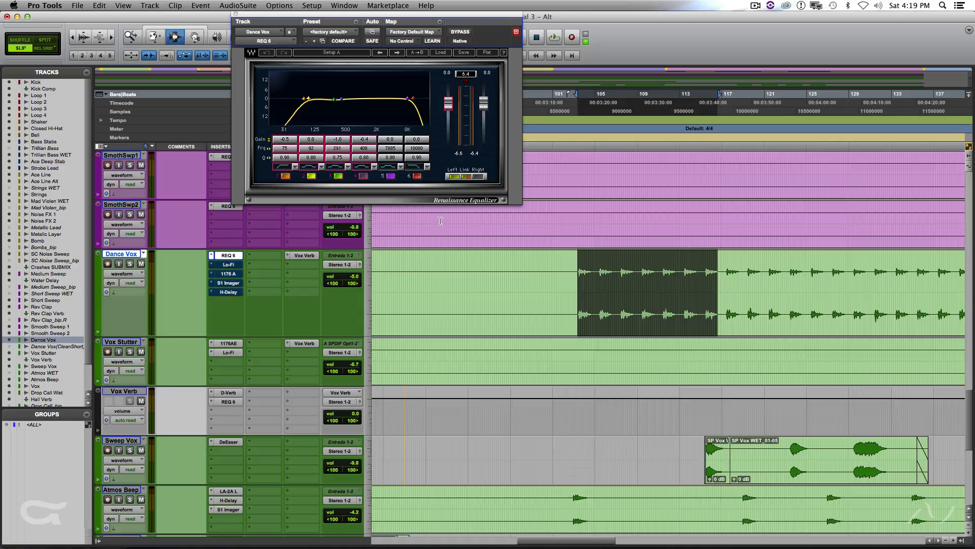
key(space)
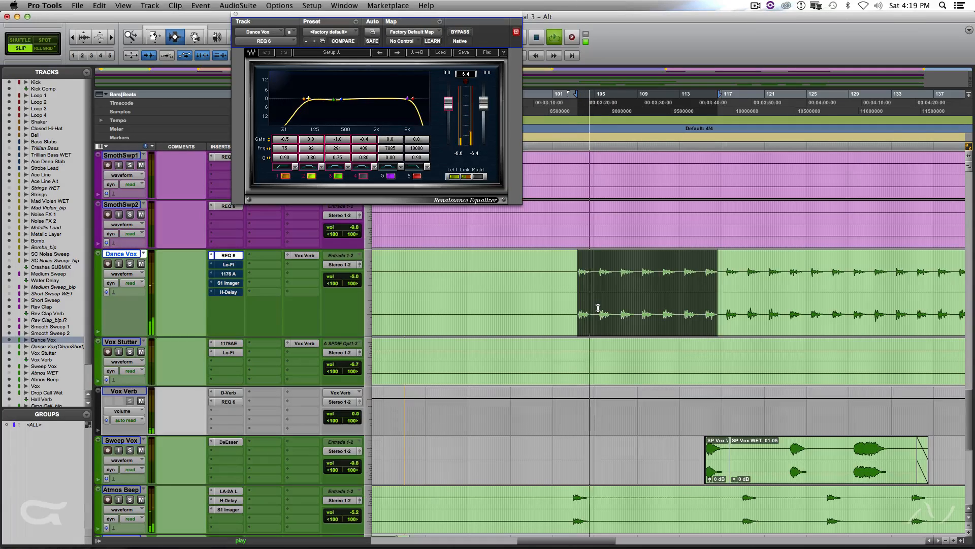
key(t)
scroll(636, 312, right, 5)
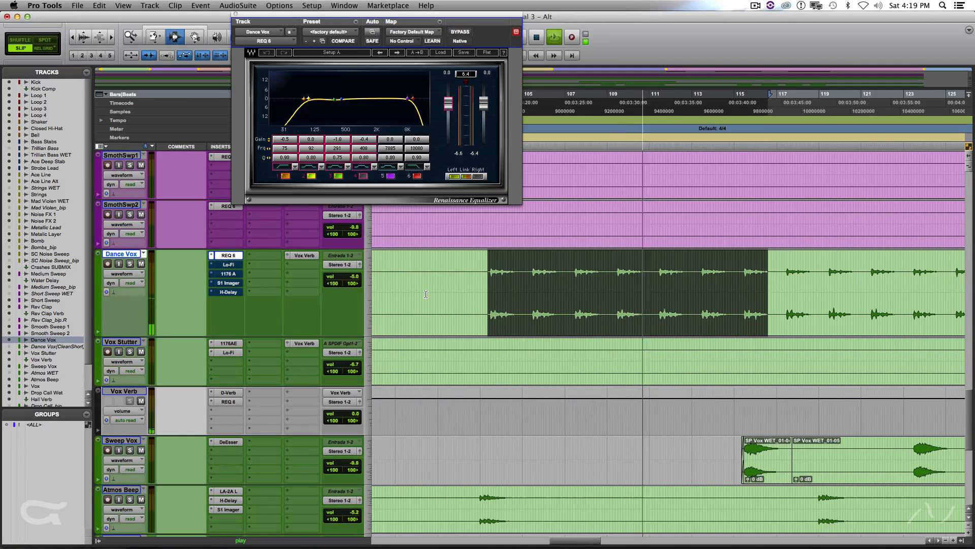
key(space)
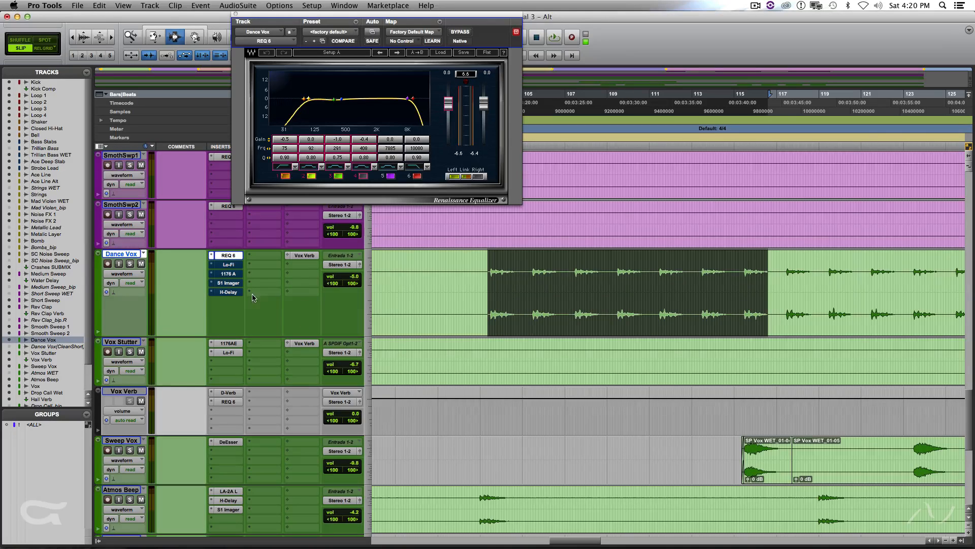
Open the Lo-Fi in Dance Vox insert B, reactivate it and play the selected passage through it
click(236, 267)
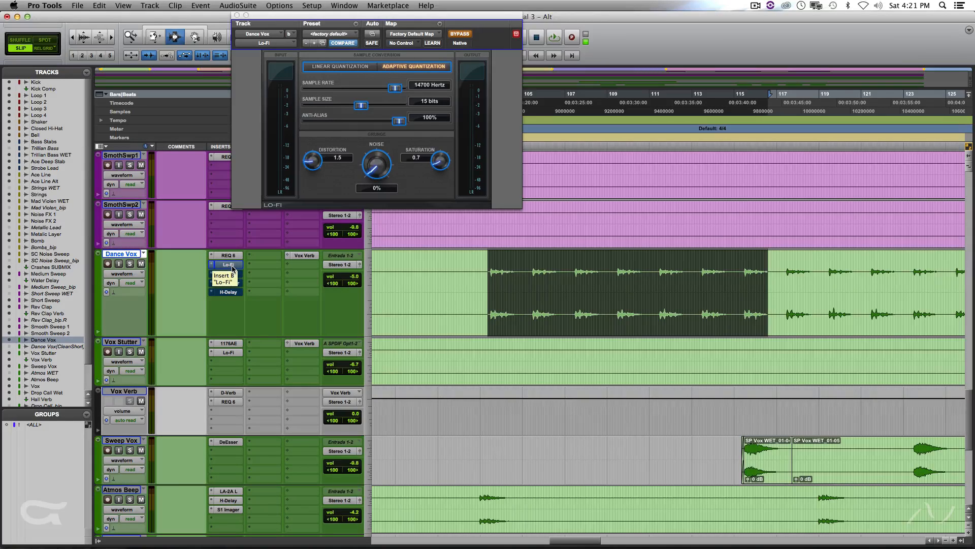
key(space)
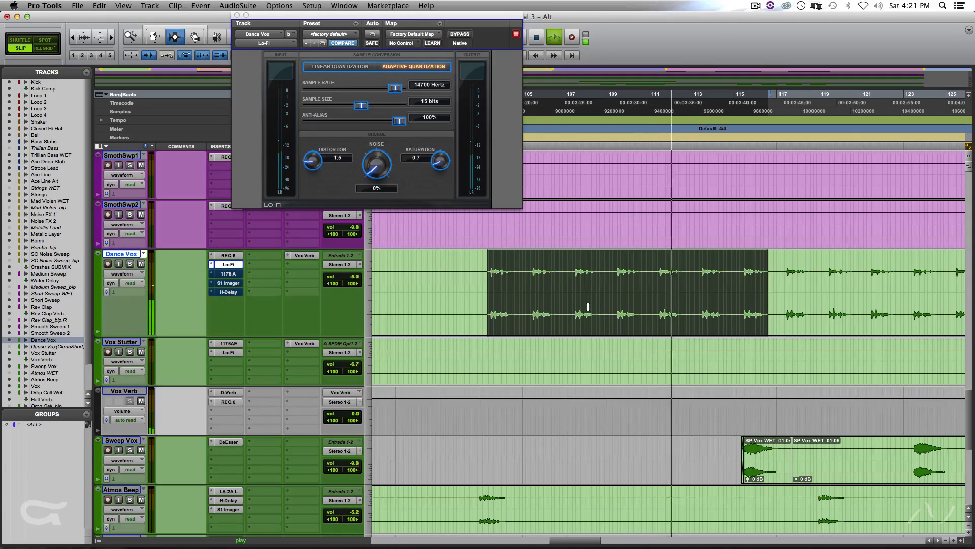
key(space)
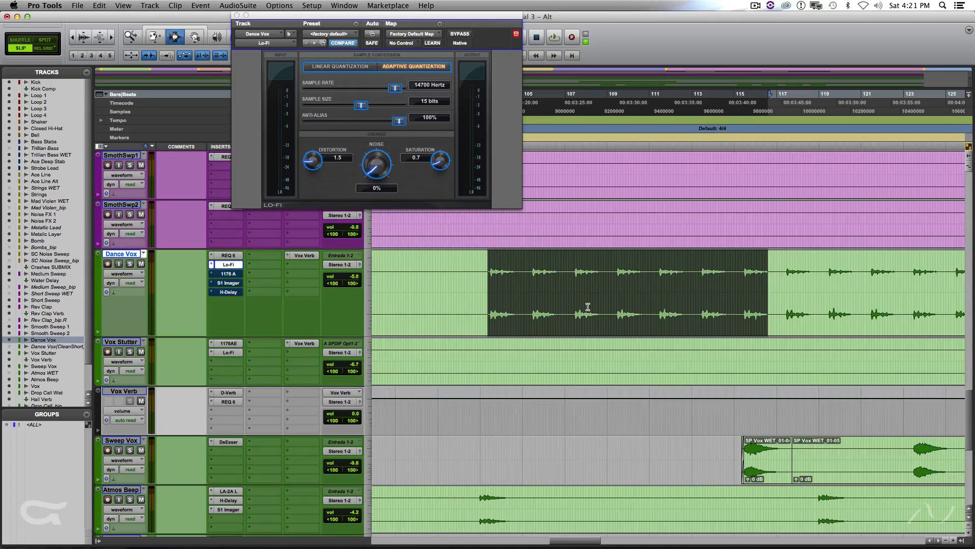
Bypass the REQ 6 and Lo-Fi on Dance Vox, play the passage dry for comparison and reactivate both
super+click(238, 266)
super+click(237, 256)
key(space)
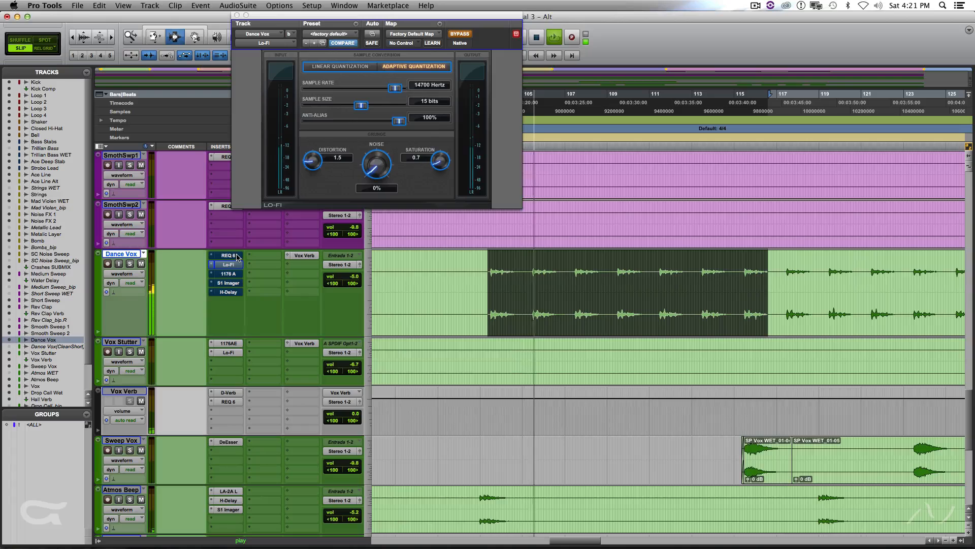
key(space)
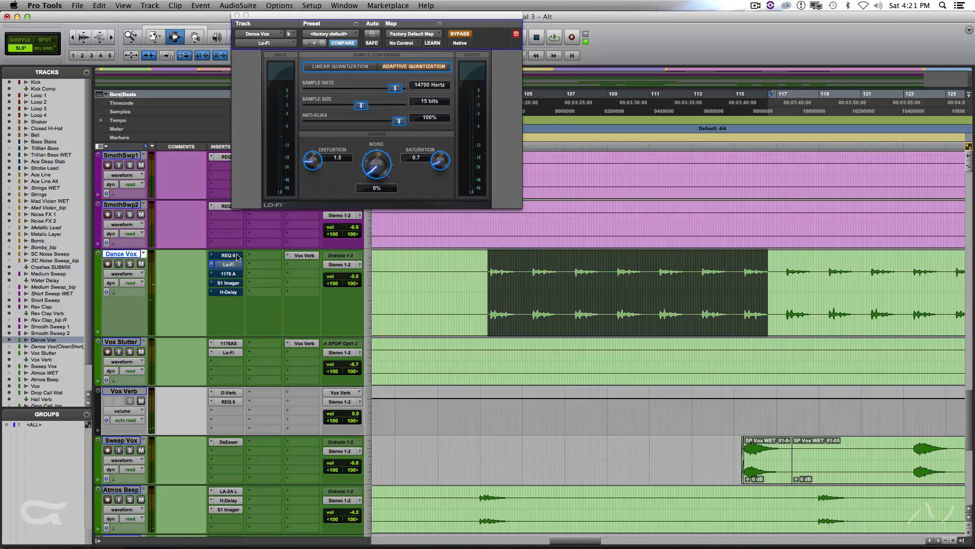
super+click(237, 265)
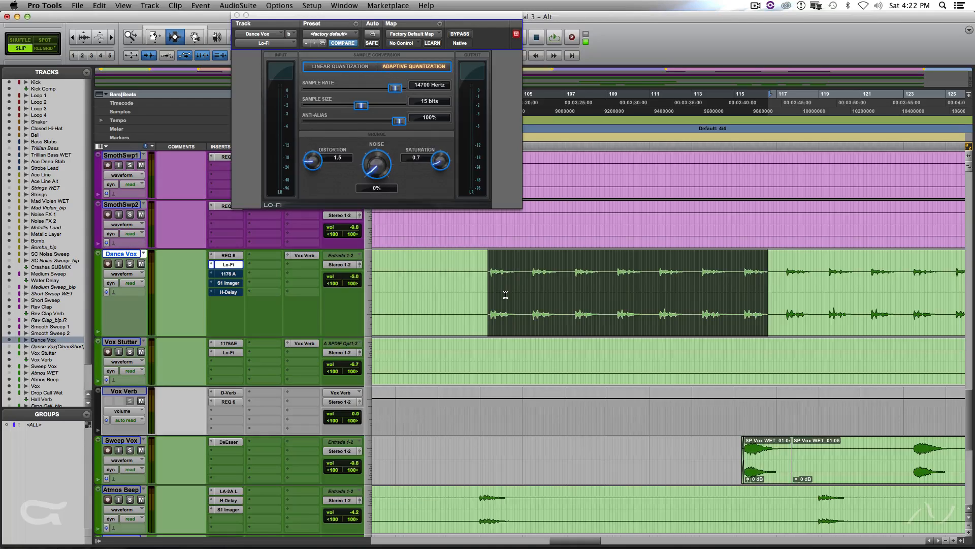
Solo Dance Vox and compare the Lo-Fi sample rate set to Off against 14700 Hertz during playback
key(shift+s)
drag(396, 89, 401, 90)
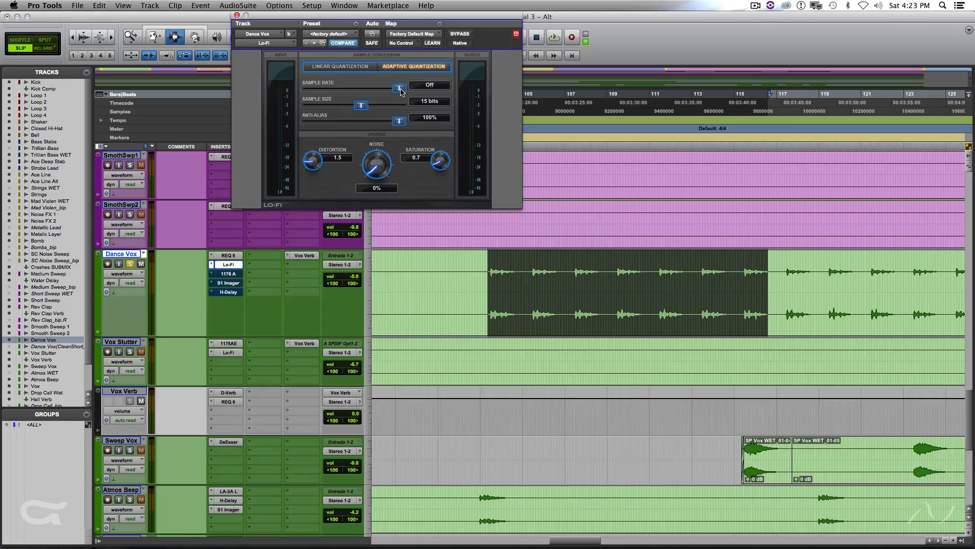
key(space)
drag(401, 90, 421, 109)
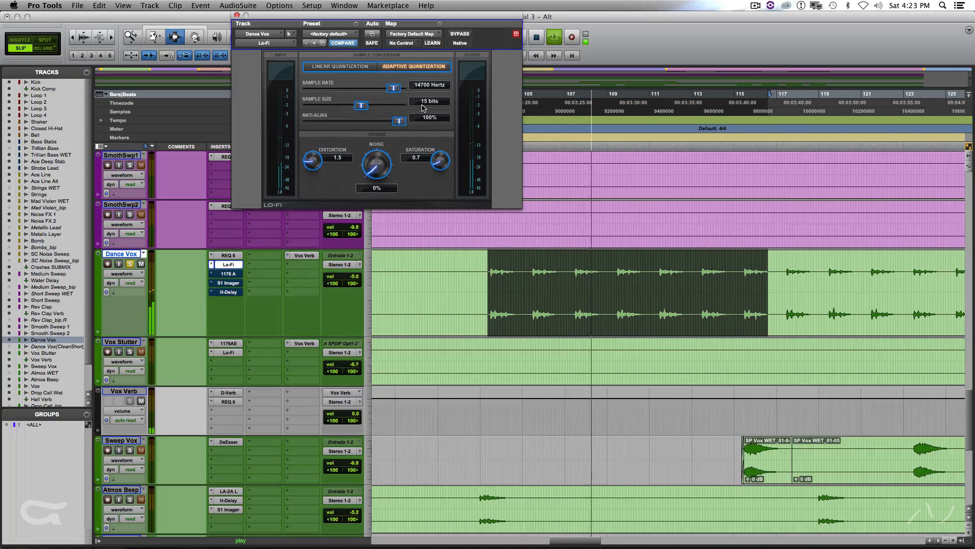
key(space)
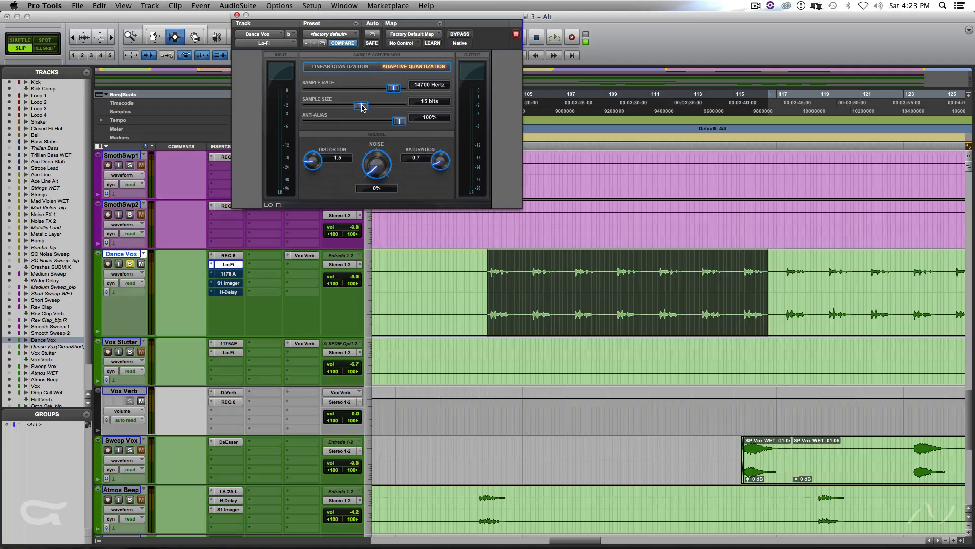
Compare the Lo-Fi sample size at 24 bits against 15 bits by playing the soloed passage
drag(362, 106, 401, 106)
key(space)
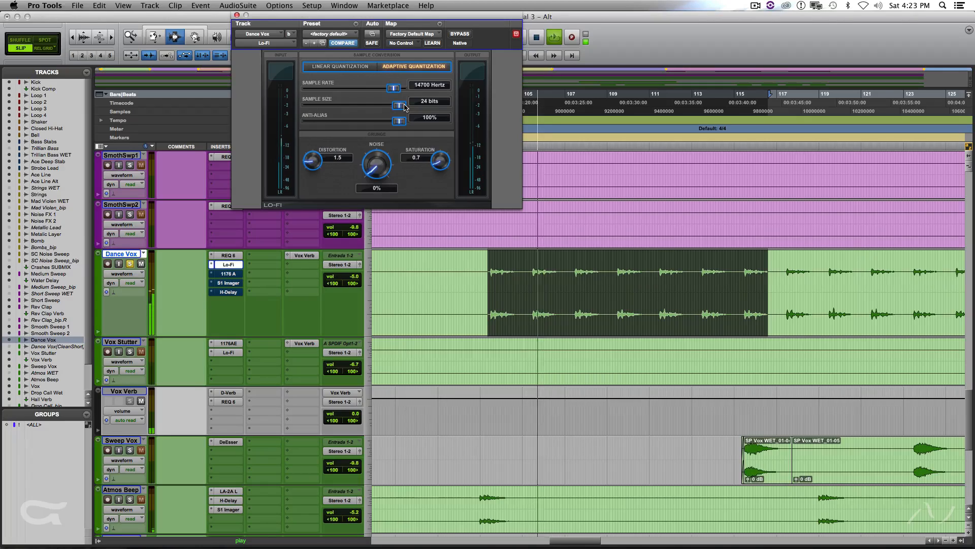
key(space)
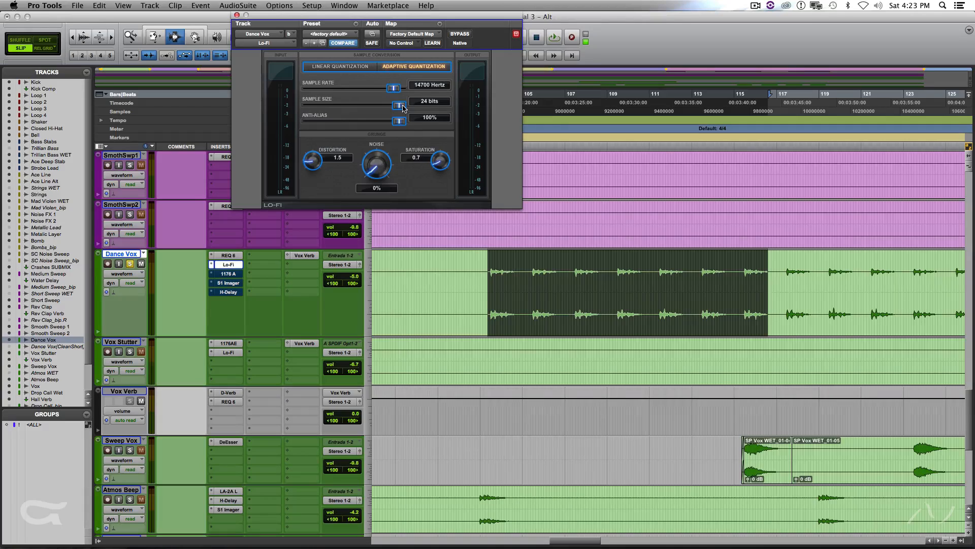
drag(403, 108, 364, 120)
key(space)
Toggle the mute on the Dance Vox track on and off and clear its solo
click(138, 264)
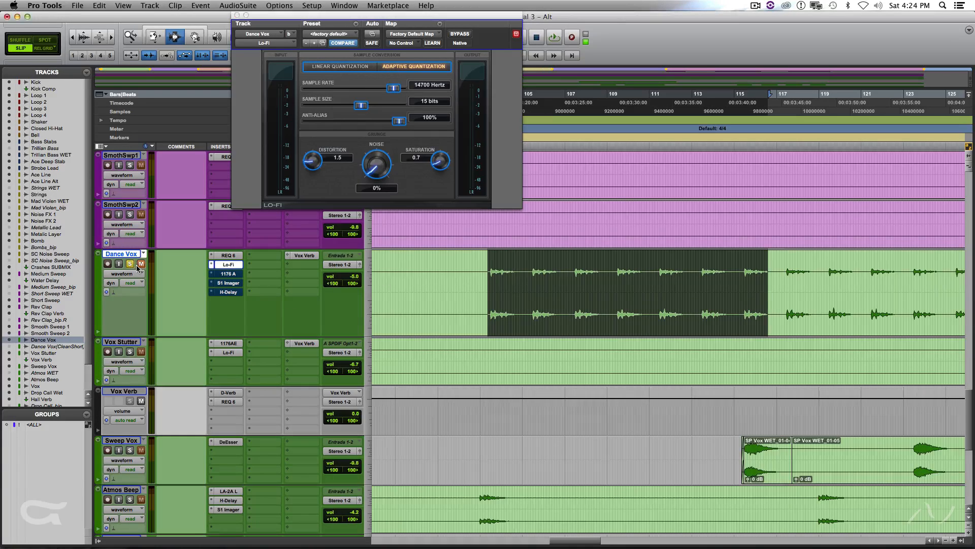
click(132, 265)
click(139, 265)
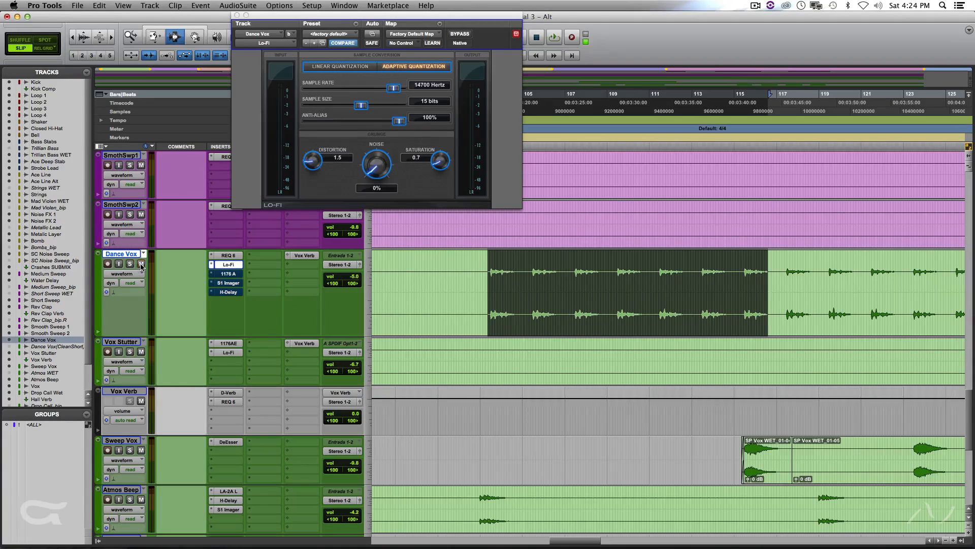
Open the 1176 A limiter on Dance Vox, reactivate it and play the selected passage through it
click(228, 273)
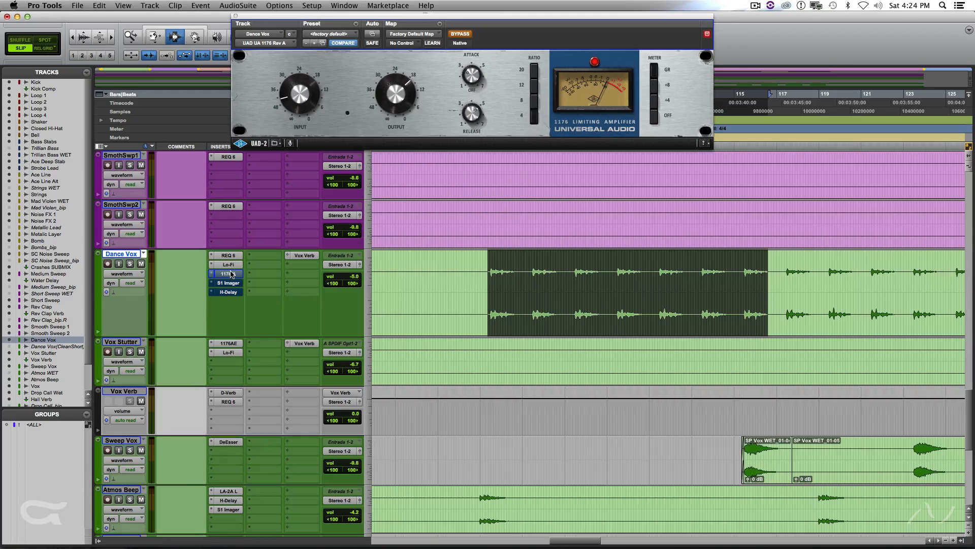
super+click(231, 274)
key(space)
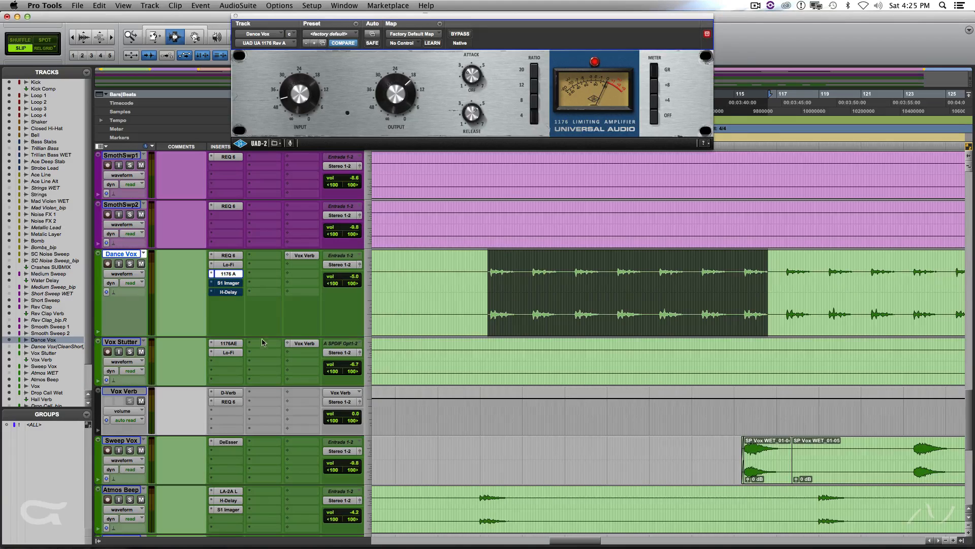
Reactivate the S1 Imager and H-Delay inserts on Dance Vox and leave the H-Delay window open
click(230, 283)
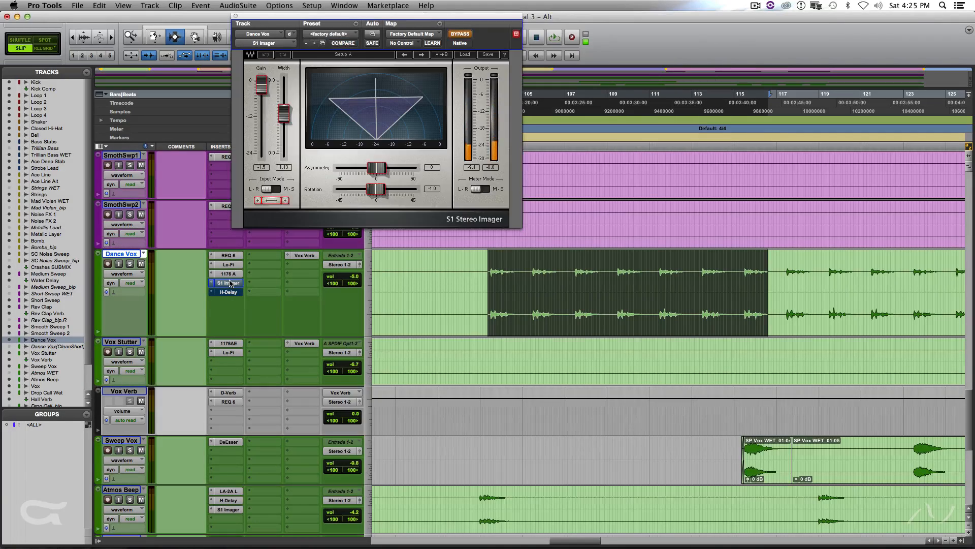
super+click(230, 283)
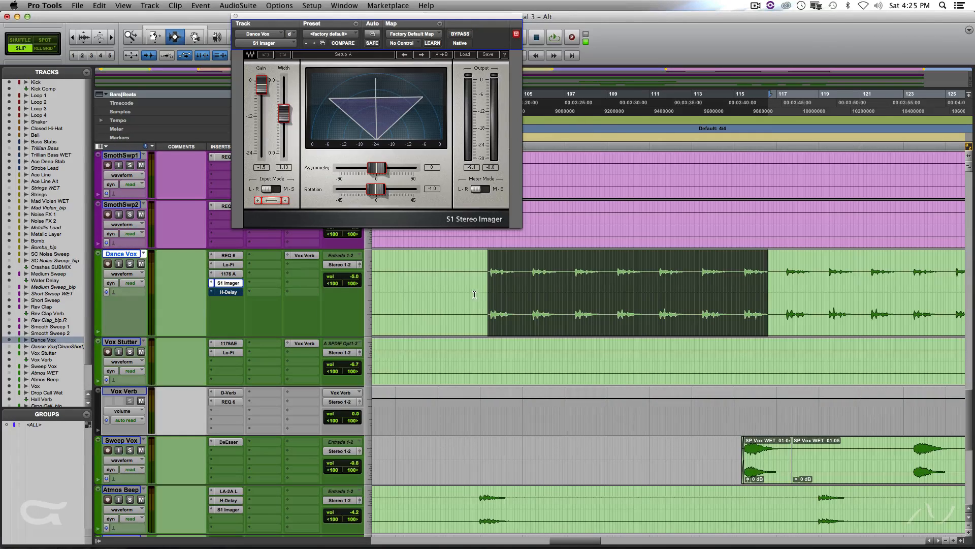
super+click(235, 292)
click(235, 292)
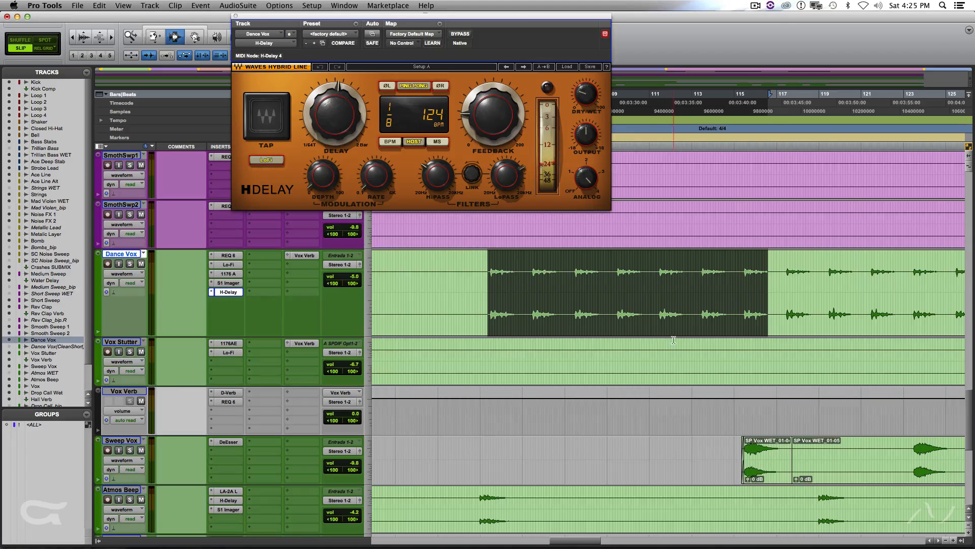
Play Dance Vox from just before its first vocal hit, bypassing all five inserts and reactivating them for comparison
click(485, 273)
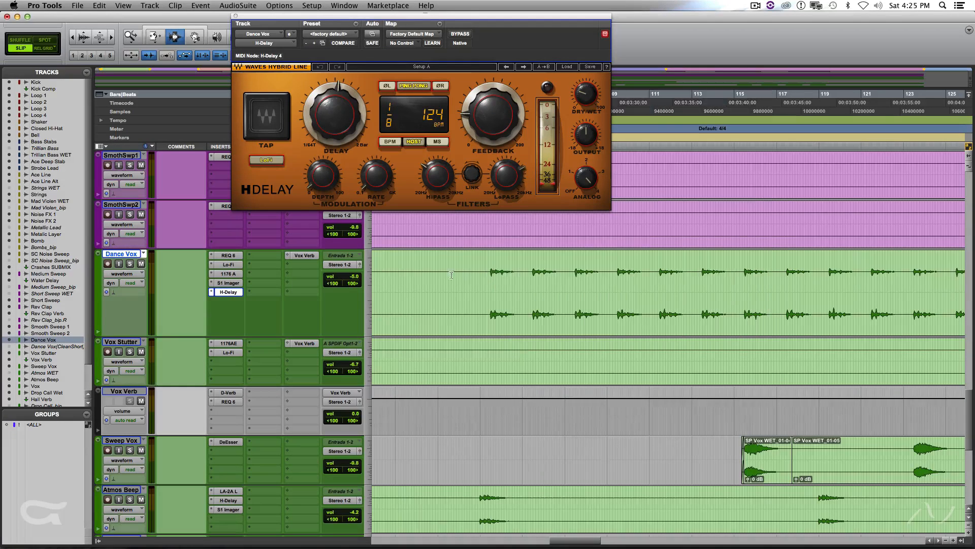
key(space)
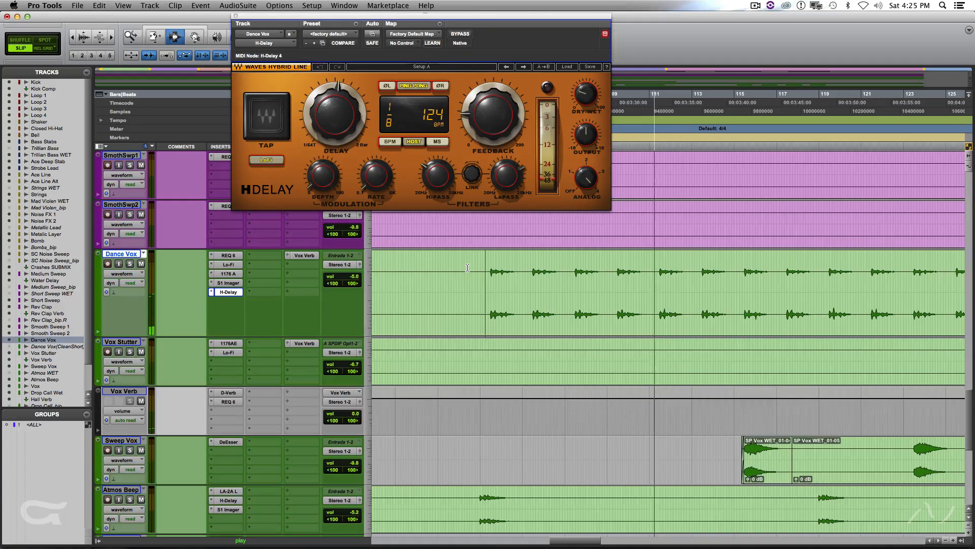
super+click(230, 292)
super+click(236, 283)
super+click(235, 273)
super+click(235, 264)
super+click(235, 256)
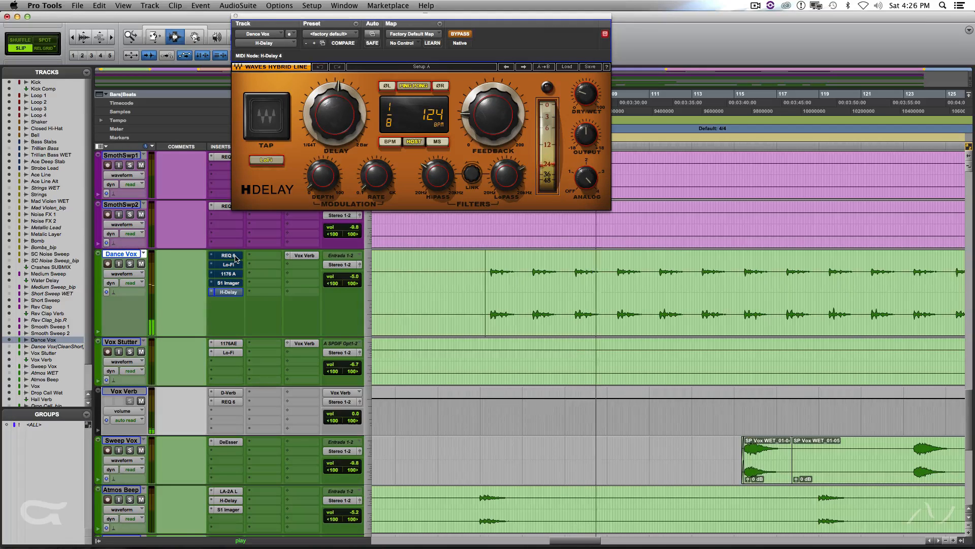
super+click(234, 255)
super+click(235, 265)
super+click(235, 274)
super+click(235, 283)
super+click(232, 294)
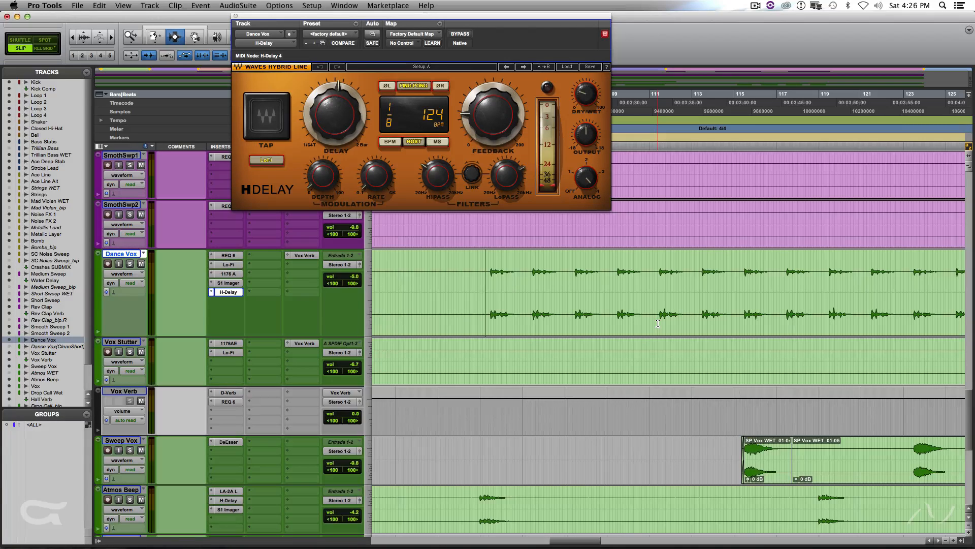
Place the playback cursor on the Vox Stutter track just before its phrase near bar 208
key(r)
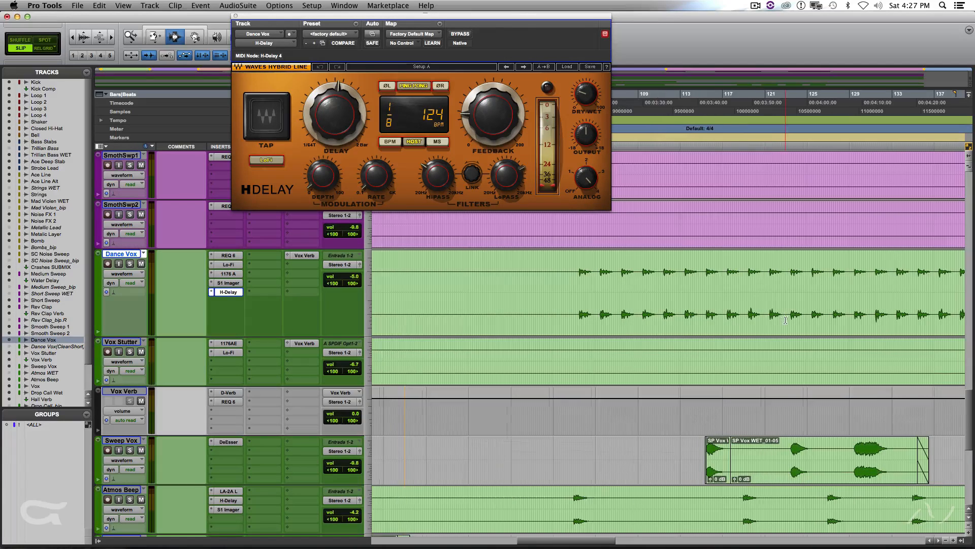
scroll(785, 320, right, 10)
key(r)
key(r)
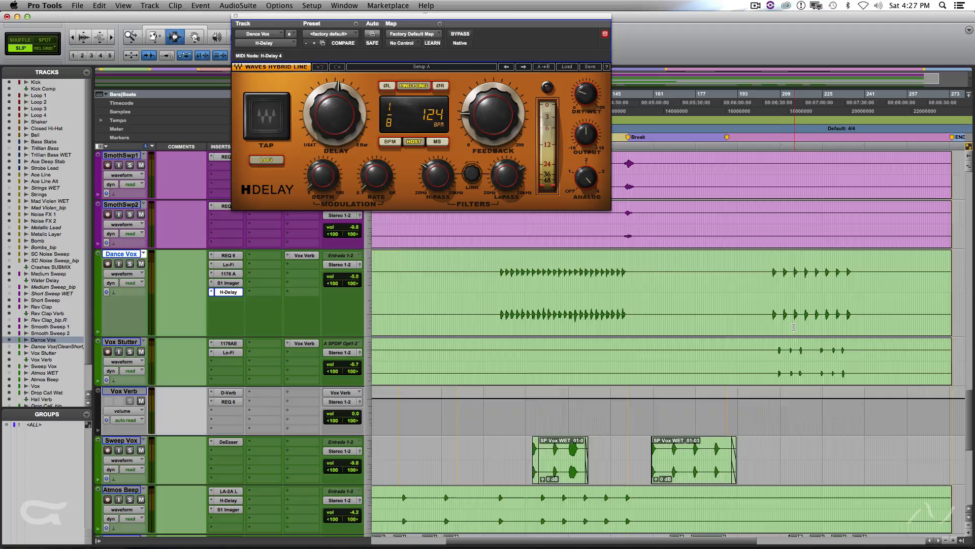
key(t)
key(t)
key(t)
key(t)
click(536, 357)
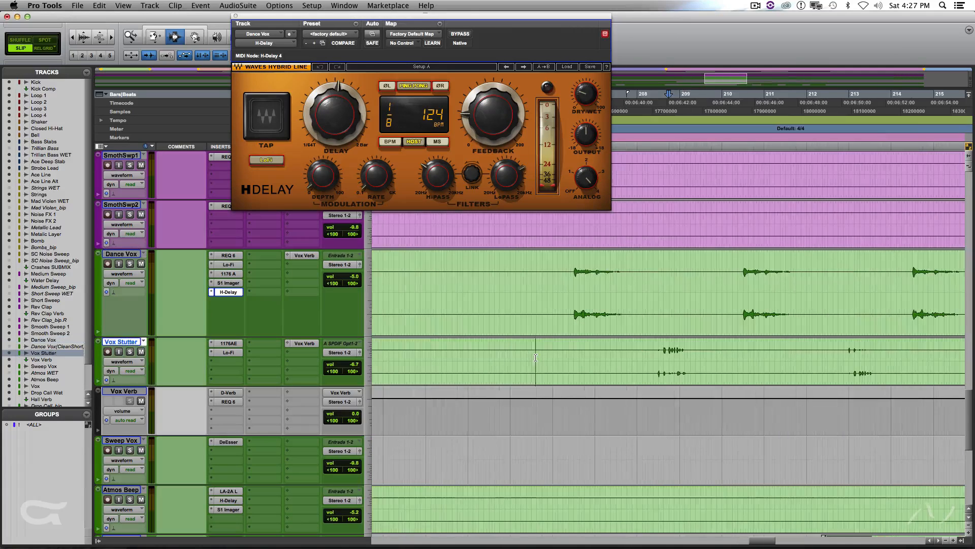
click(636, 363)
Solo the Vox Stutter track, play its first stutter phrase and clear the solo
key(shift+s)
key(space)
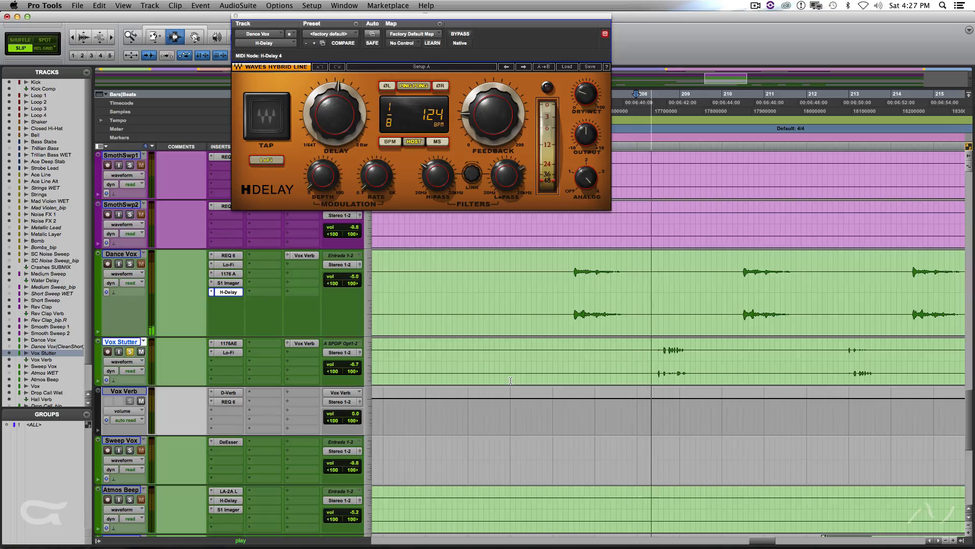
key(space)
key(shift+s)
Select about bars 206 to 212 on Dance Vox and Vox Stutter, bypass all their inserts and play both tracks soloed
drag(552, 268, 803, 356)
alt+shift+super+click(233, 352)
alt+shift+super+click(233, 343)
alt+shift+super+click(234, 292)
alt+shift+super+click(234, 282)
alt+shift+super+click(235, 275)
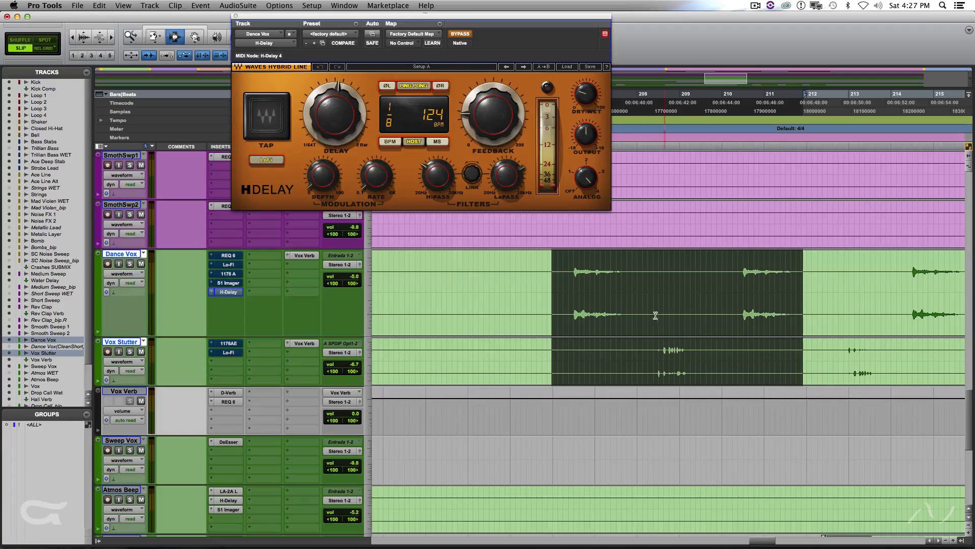
key(shift+s)
key(space)
Reactivate all inserts on Dance Vox and Vox Stutter and play both tracks from just before the vocal hit after bar 206
super+click(230, 293)
super+click(230, 283)
alt+shift+super+click(232, 275)
alt+shift+super+click(232, 266)
alt+shift+super+click(234, 257)
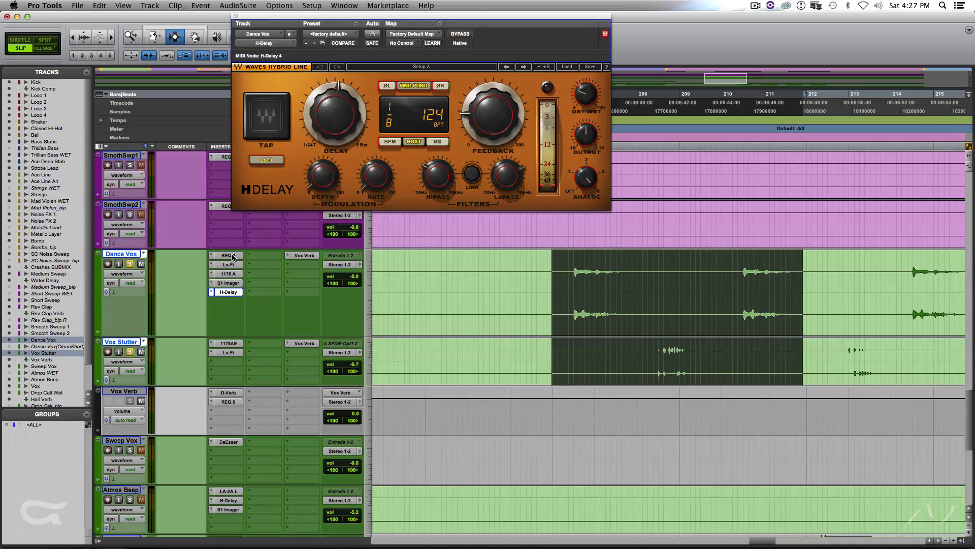
click(571, 283)
key(space)
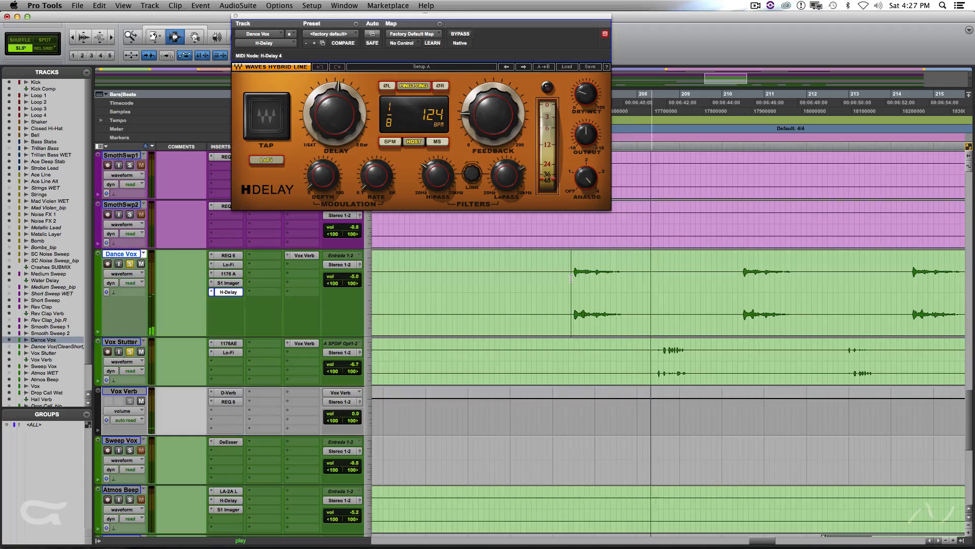
key(space)
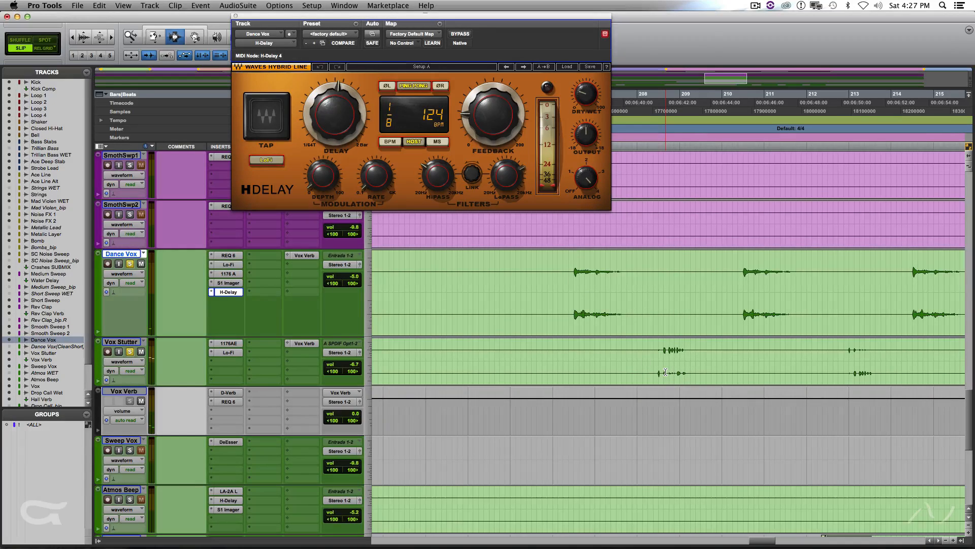
Examine the settings of the 1176AE and Lo-Fi inserts on Vox Stutter
click(232, 347)
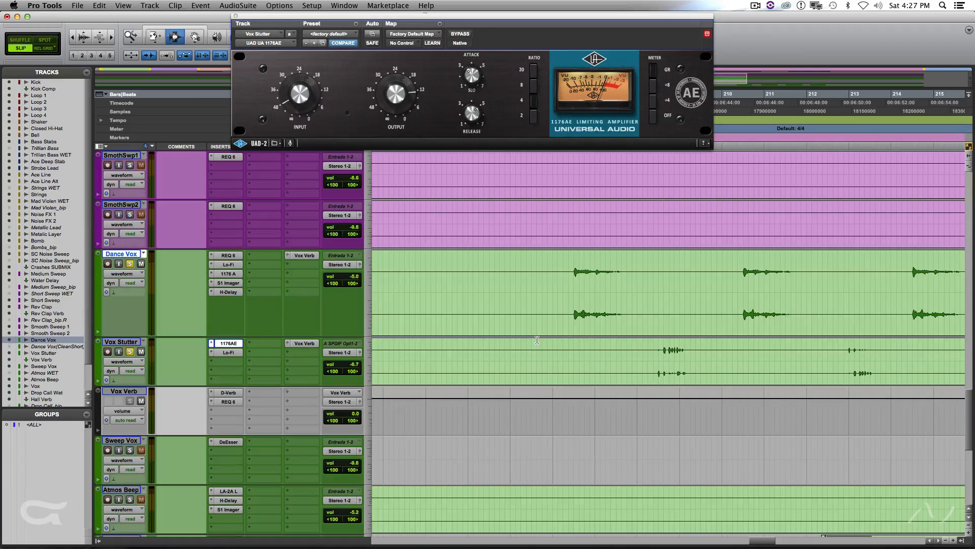
click(228, 352)
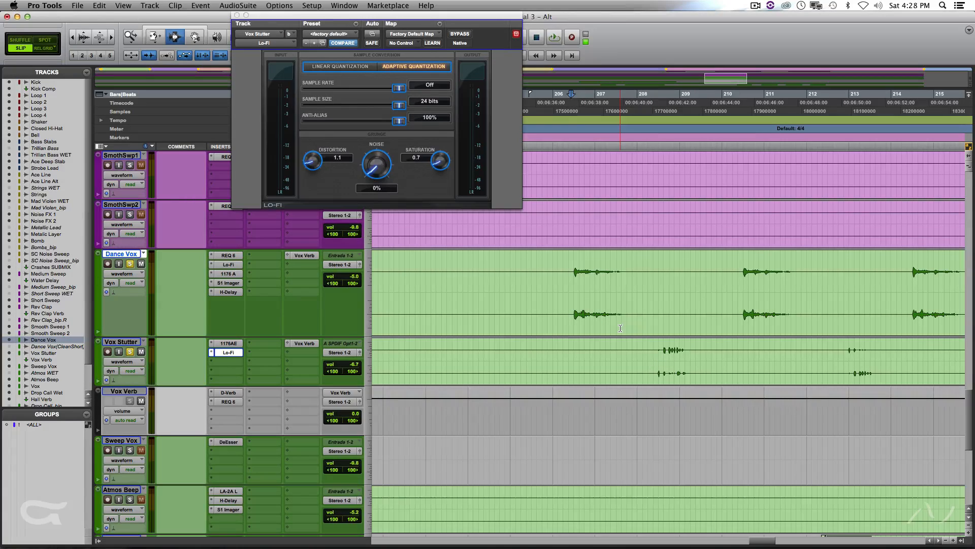
Bypass every insert on Dance Vox and Vox Stutter and play both soloed tracks from just before bar 206
drag(233, 292, 232, 256)
super+click(235, 352)
super+click(235, 344)
click(548, 276)
key(space)
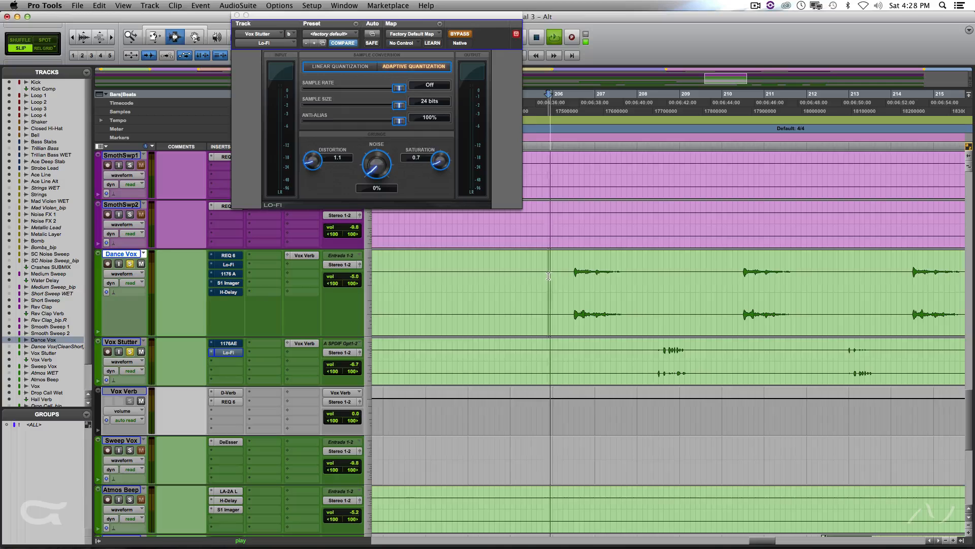
drag(548, 275, 579, 353)
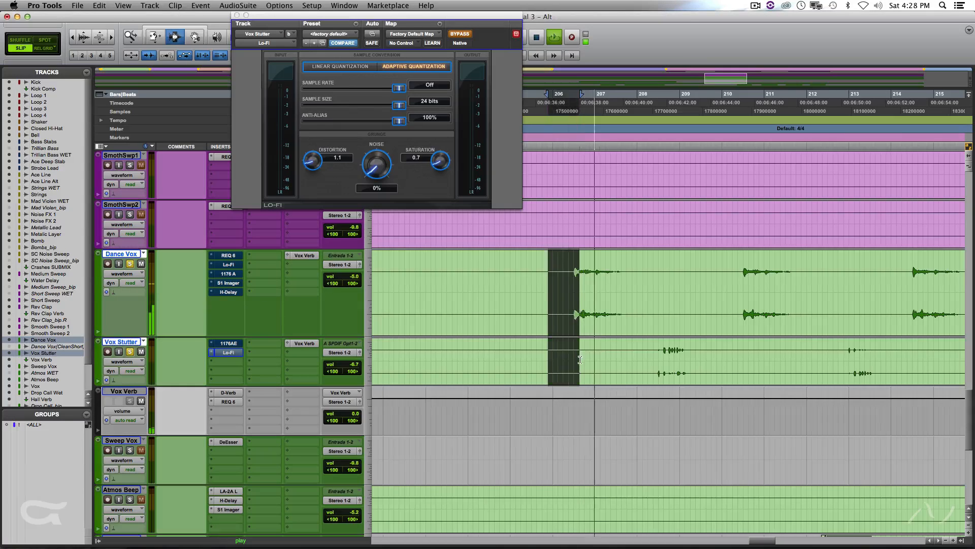
click(522, 352)
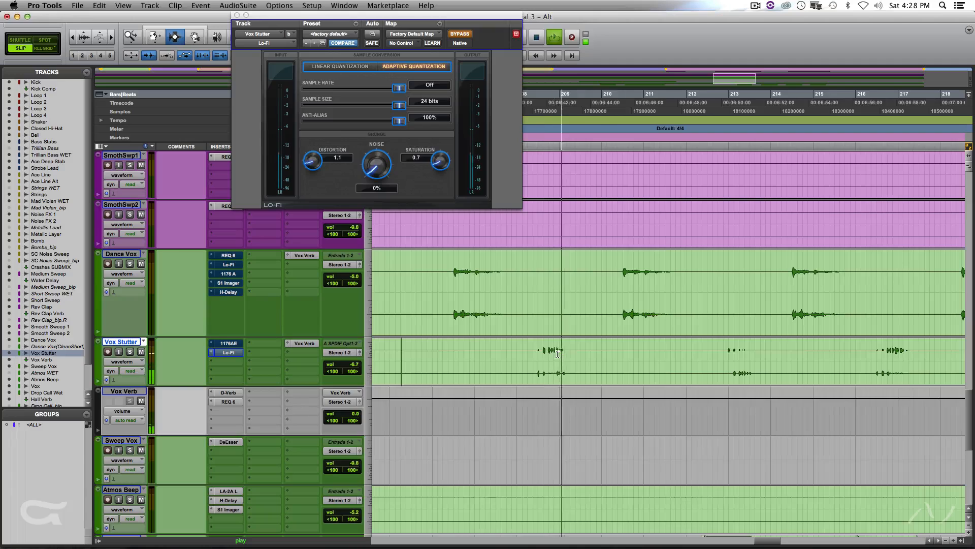
Stop playback and select about bars 206 to 214 on Dance Vox
key(r)
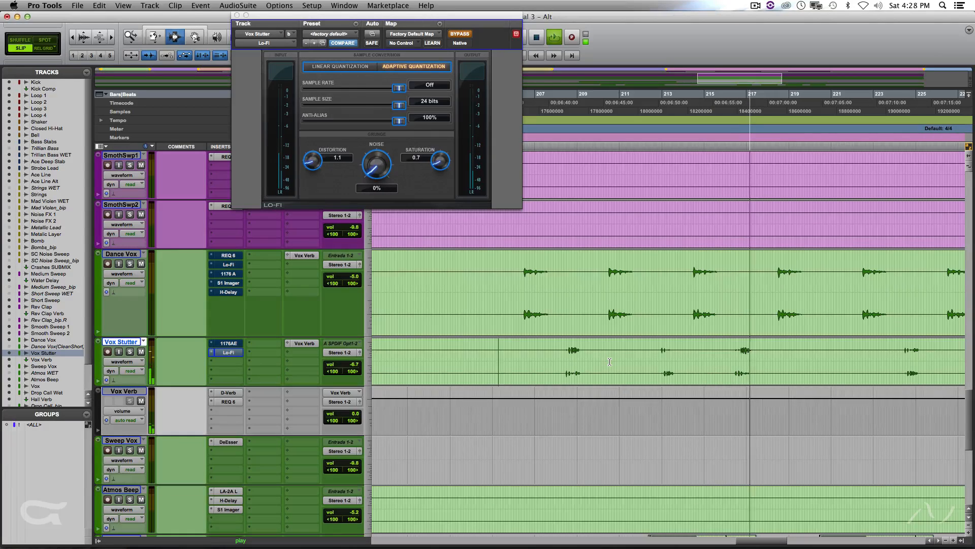
key(space)
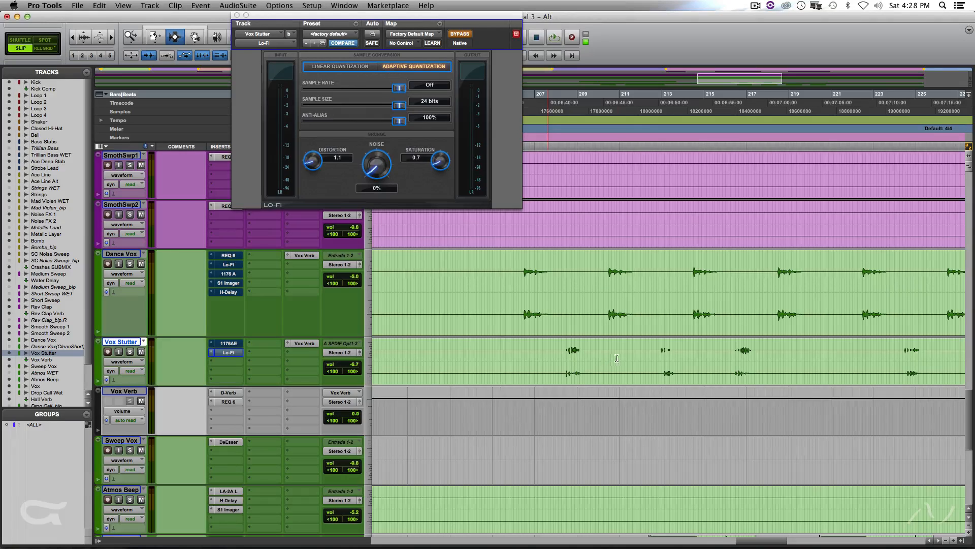
drag(518, 292, 692, 300)
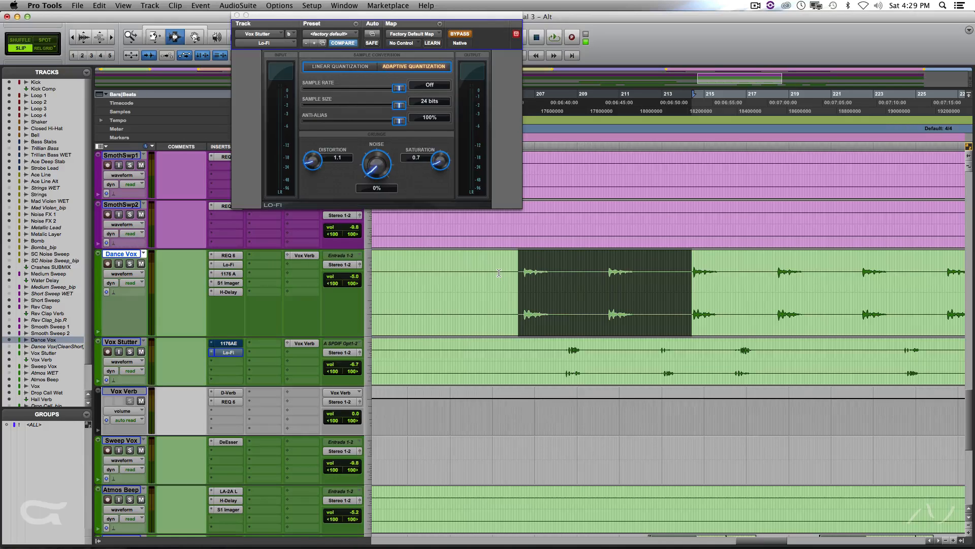
Place the cursor at about bar 208 on Vox Stutter and reactivate that track's 1176AE and Lo-Fi inserts
click(557, 349)
key(r)
key(r)
key(r)
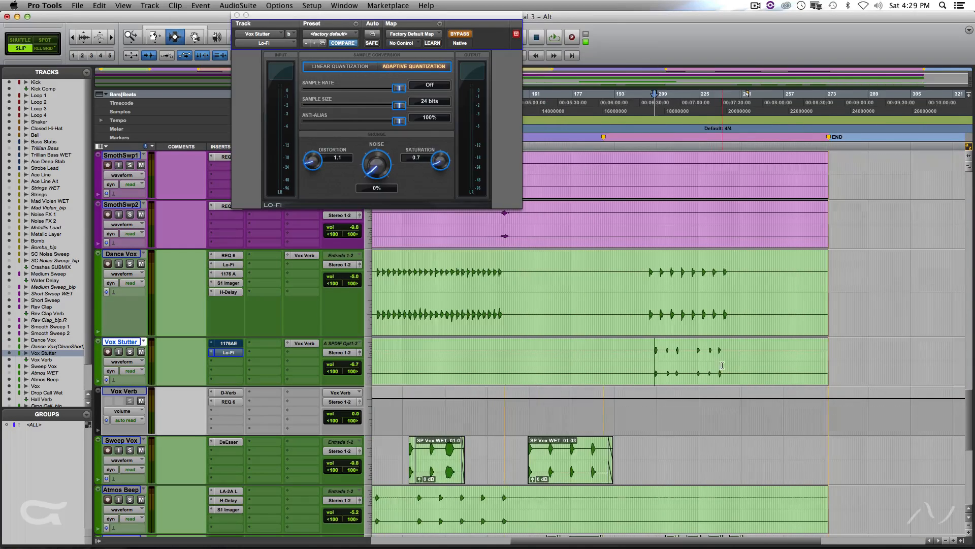
key(t)
key(t)
key(t)
key(t)
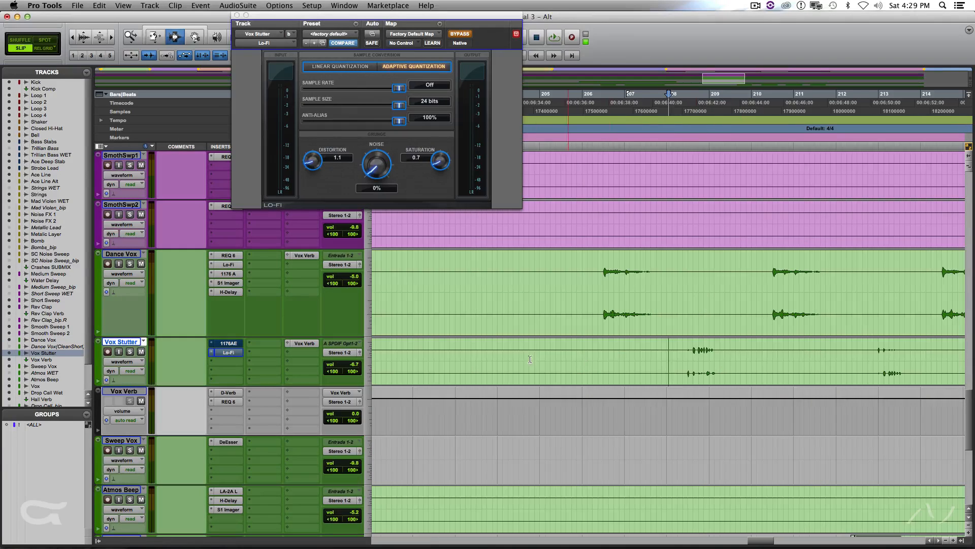
super+click(235, 357)
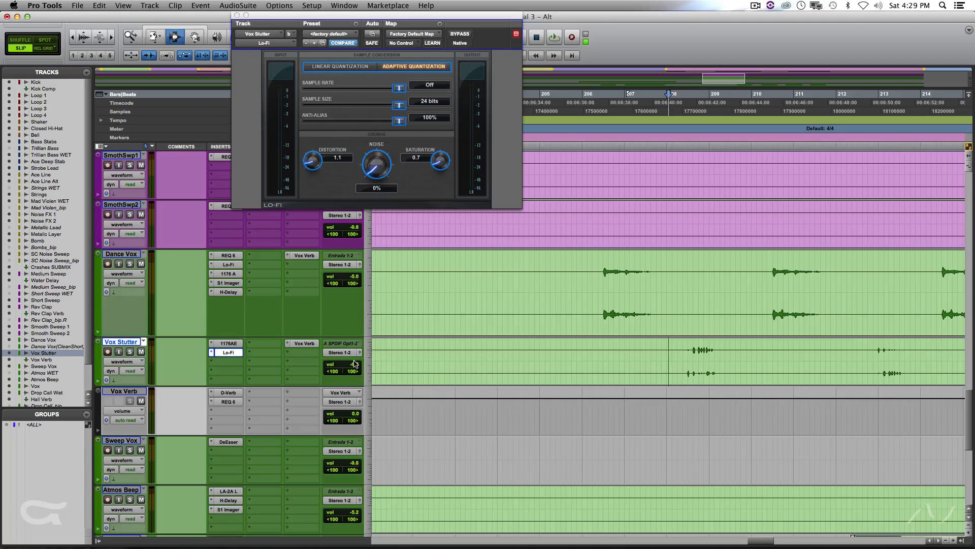
Close the Lo-Fi plug-in window and show the whole song arrangement
key(r)
key(r)
key(r)
key(r)
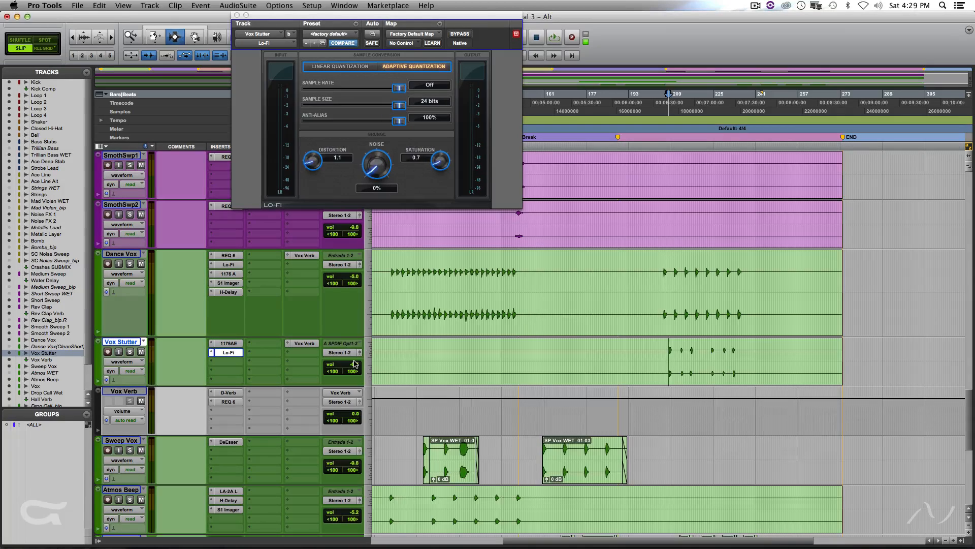
click(237, 16)
key(r)
key(r)
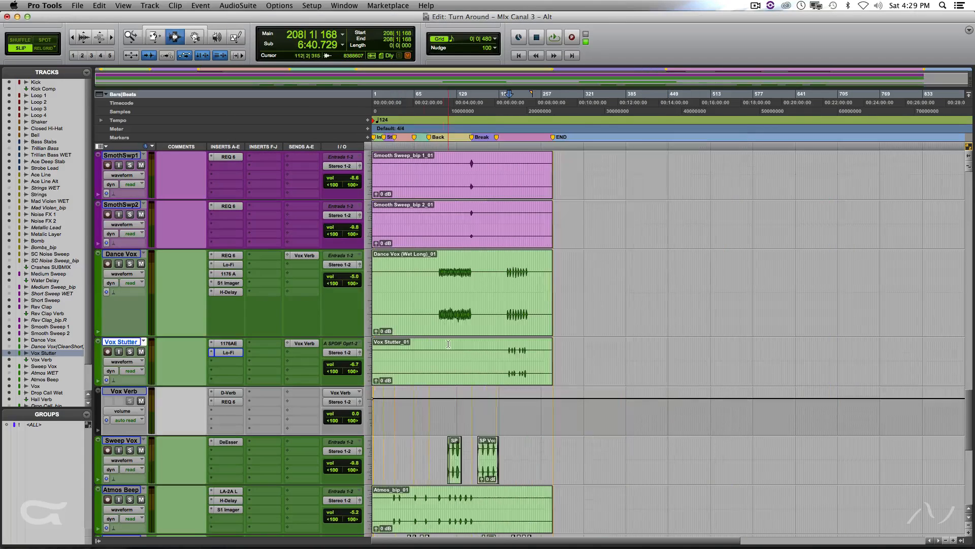
Look through the tracks from Vox back up to Noise FX 1 to find the Medium Sweep clip
scroll(448, 344, down, 4)
click(401, 302)
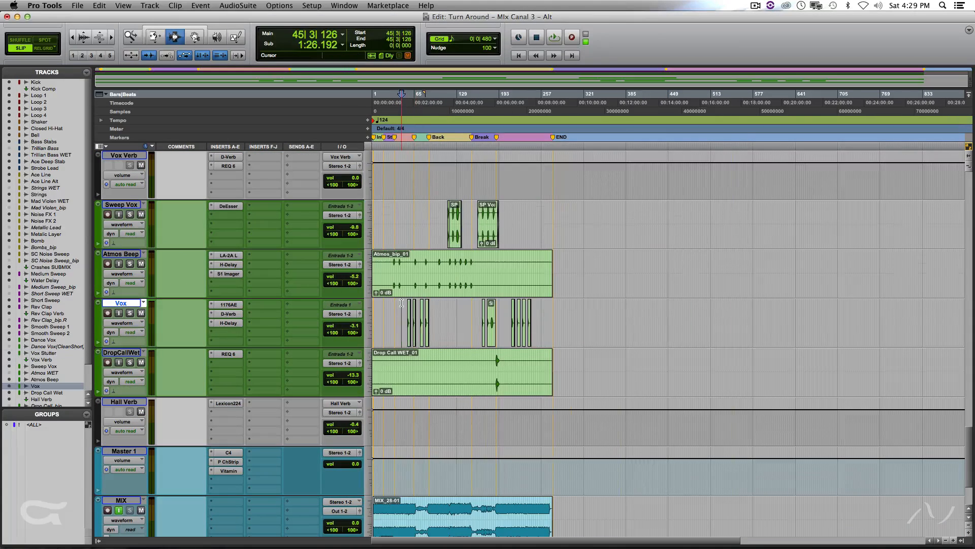
key(t)
key(t)
key(t)
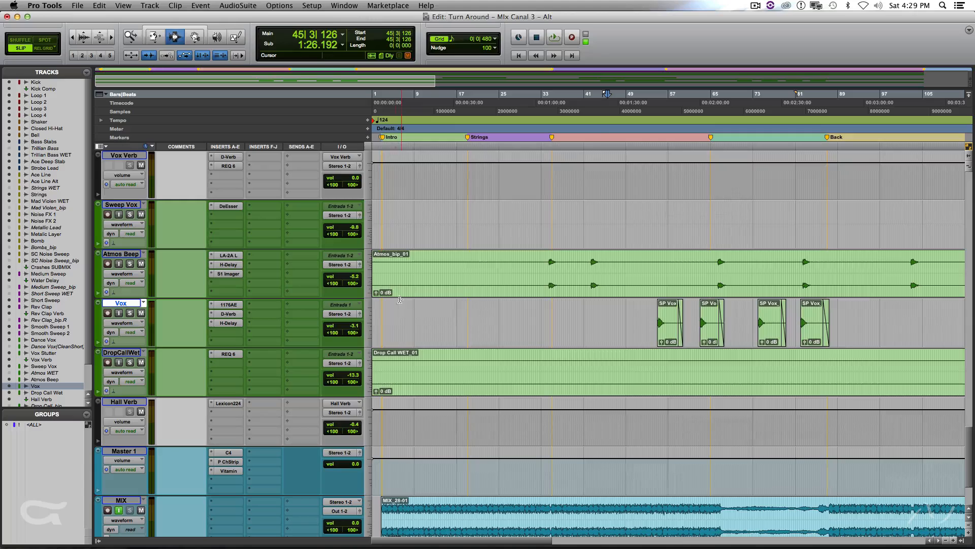
key(r)
scroll(569, 327, up, 5)
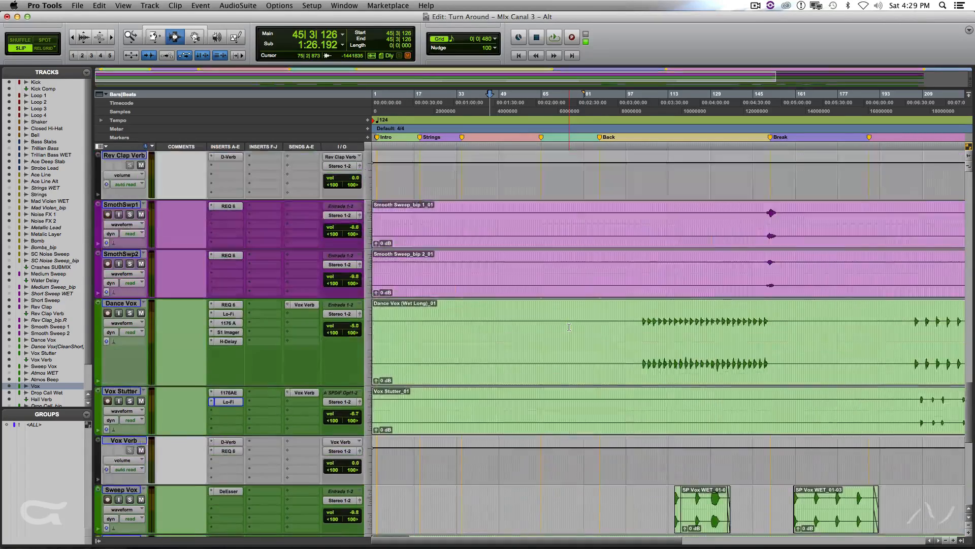
scroll(569, 327, up, 5)
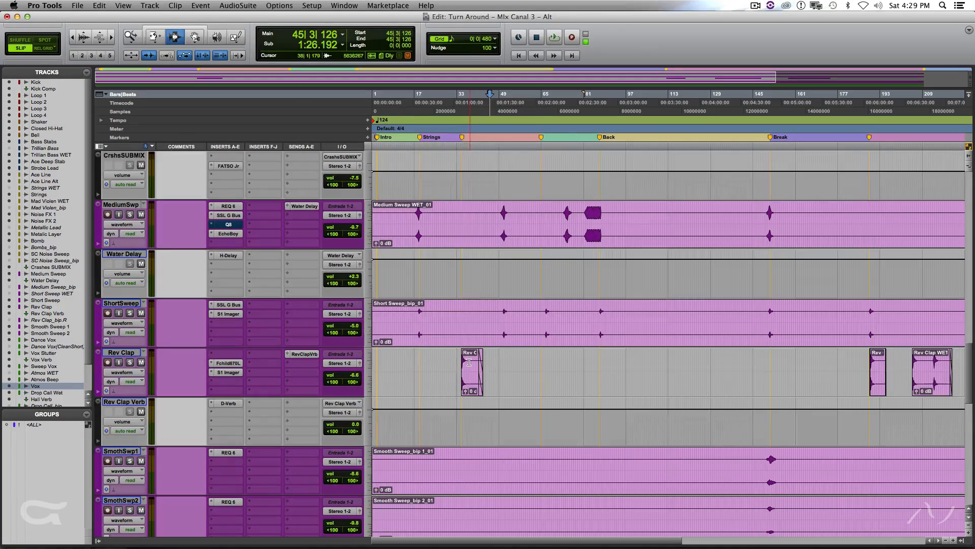
scroll(533, 407, up, 5)
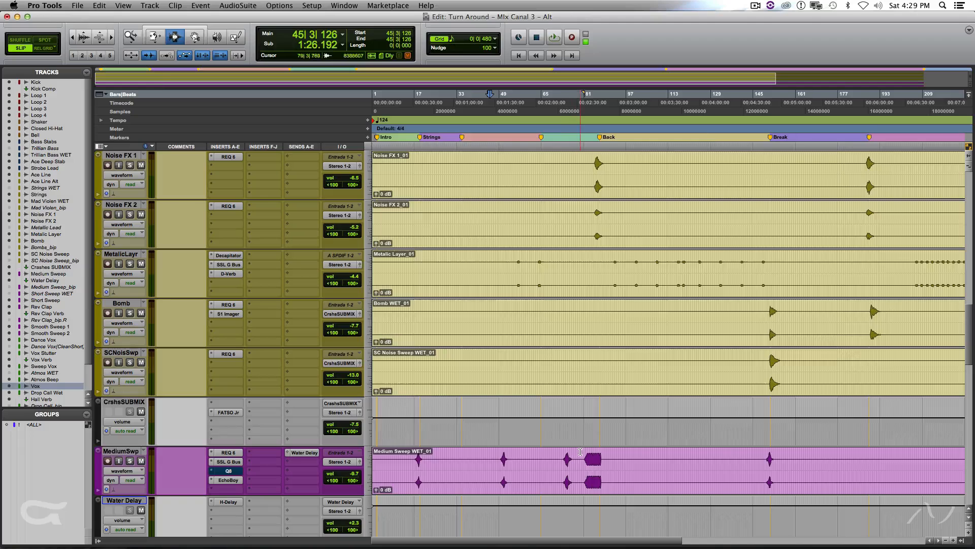
Play the full mix from about bar 81 on MediumSwp, through the long sweep into the Back section
click(580, 451)
key(t)
key(t)
key(t)
key(space)
scroll(792, 440, down, 5)
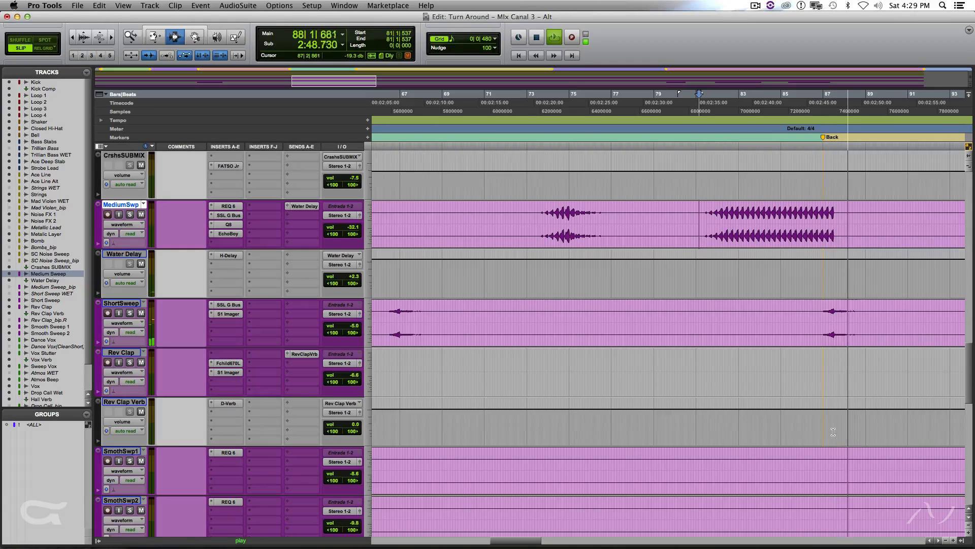
key(space)
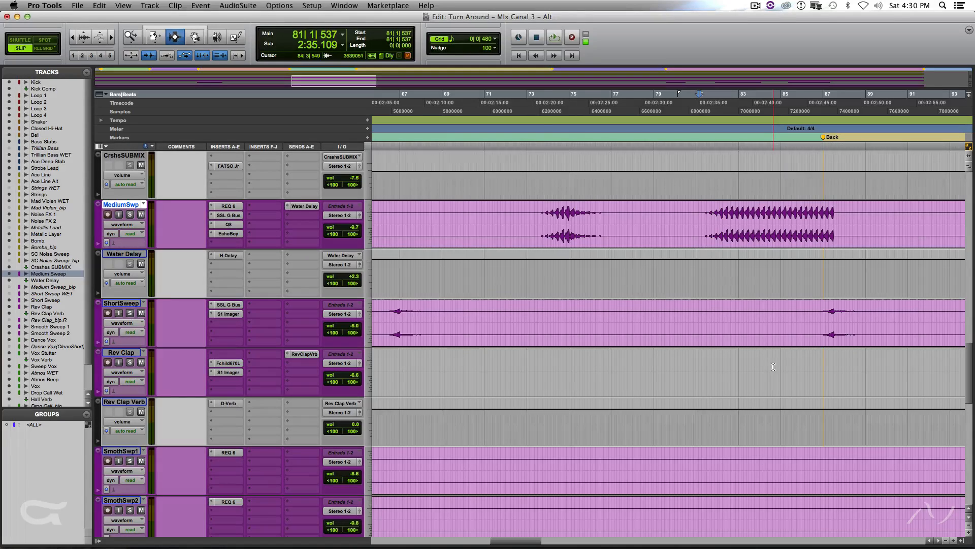
Solo MediumSwp and play it from just before the short sweep near bar 74
key(shift+s)
click(719, 214)
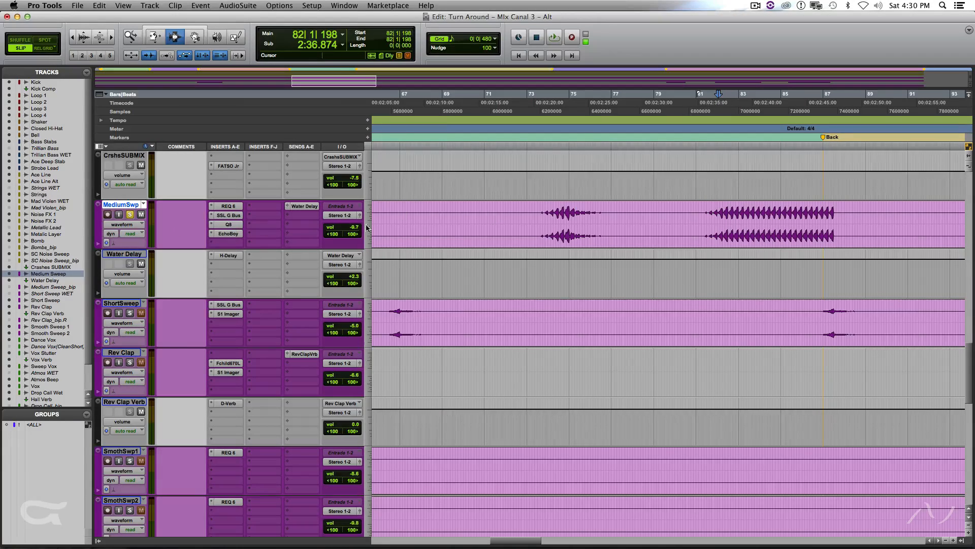
click(544, 215)
key(r)
key(r)
key(r)
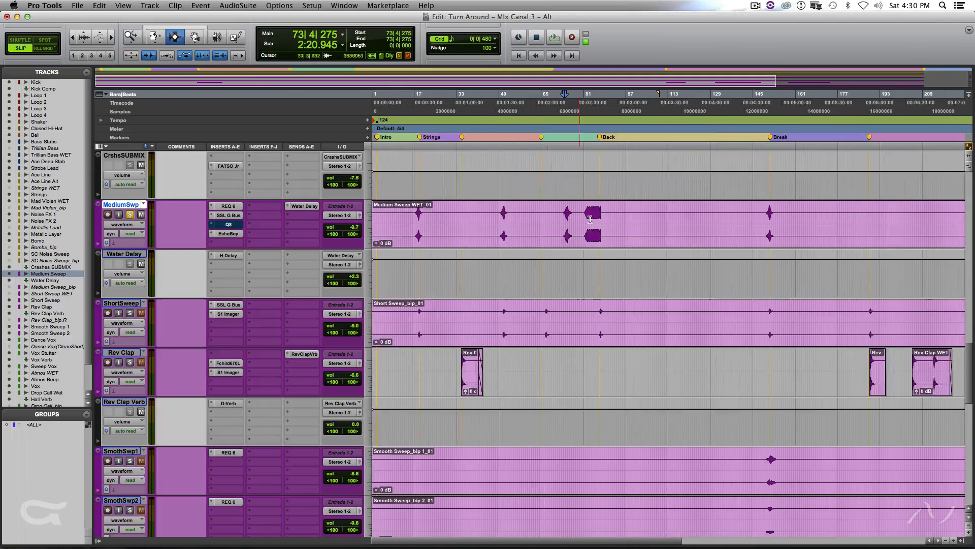
key(t)
key(t)
key(t)
key(t)
key(space)
key(r)
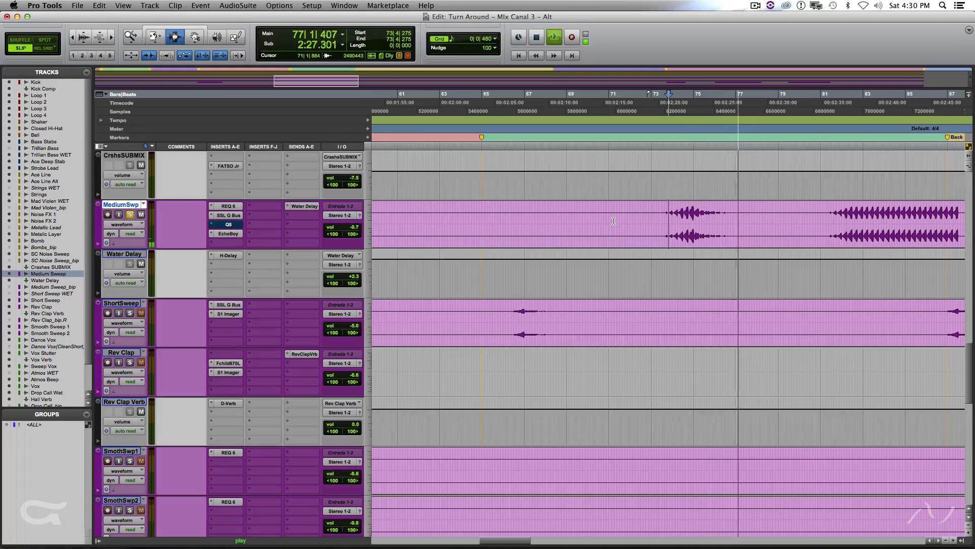
key(space)
Place the playback cursor at about bar 81 beat 3, at the start of the long sweep on MediumSwp
click(828, 221)
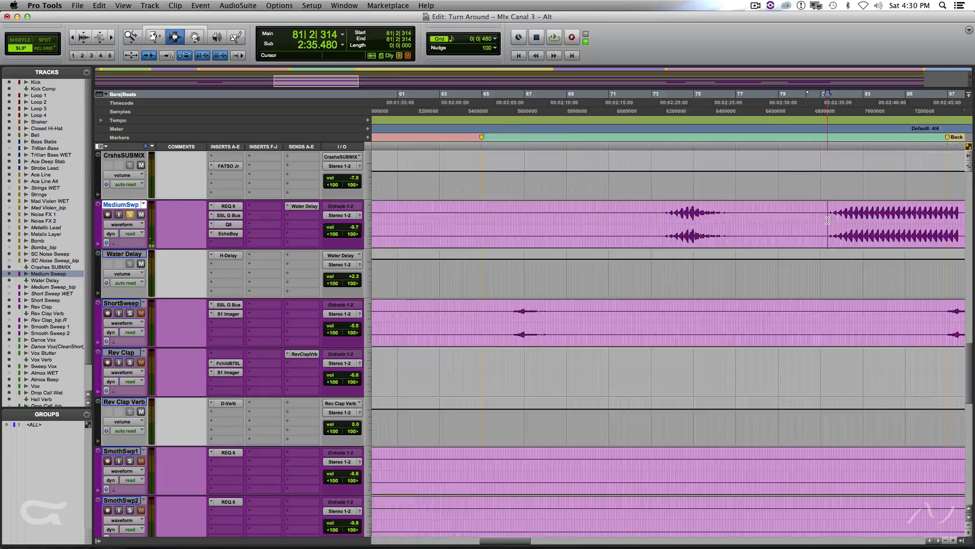
key(r)
key(r)
click(716, 216)
key(t)
key(t)
click(646, 216)
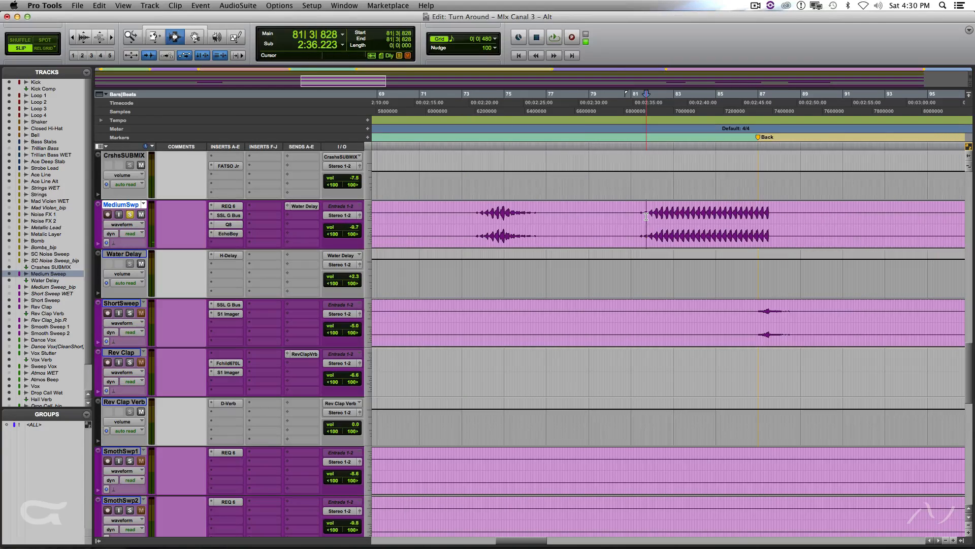
Make the Q8 insert on MediumSwp inactive and play the unsoloed mix from just before bar 81
click(234, 225)
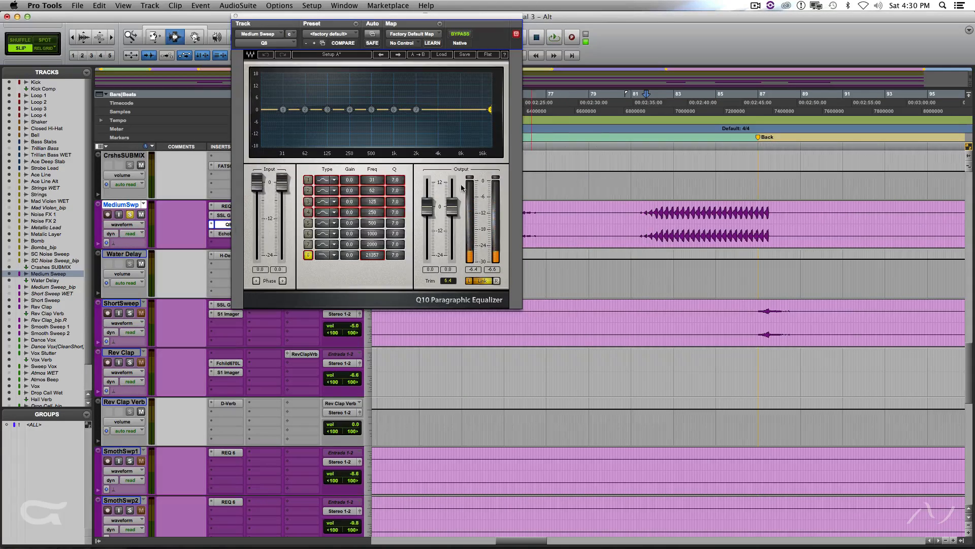
right_click(222, 226)
click(244, 233)
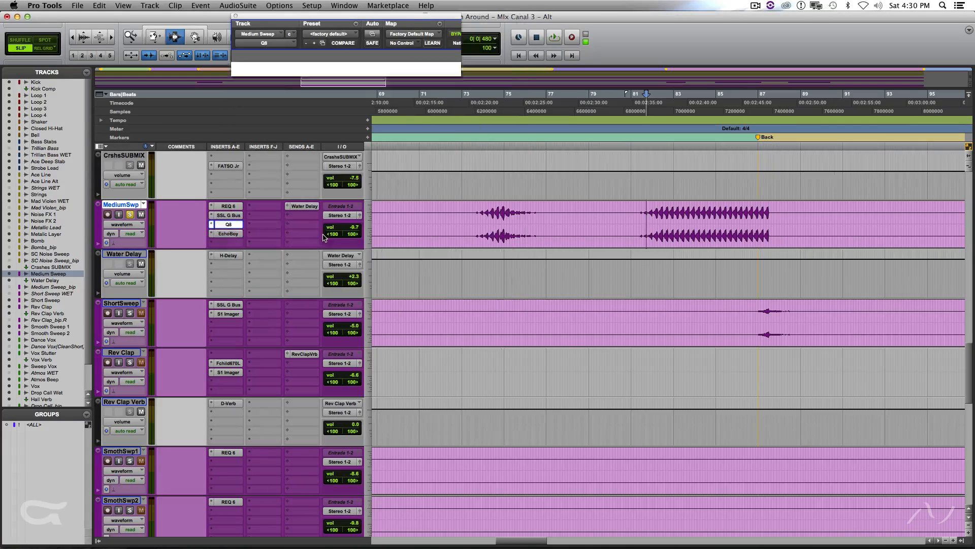
click(629, 217)
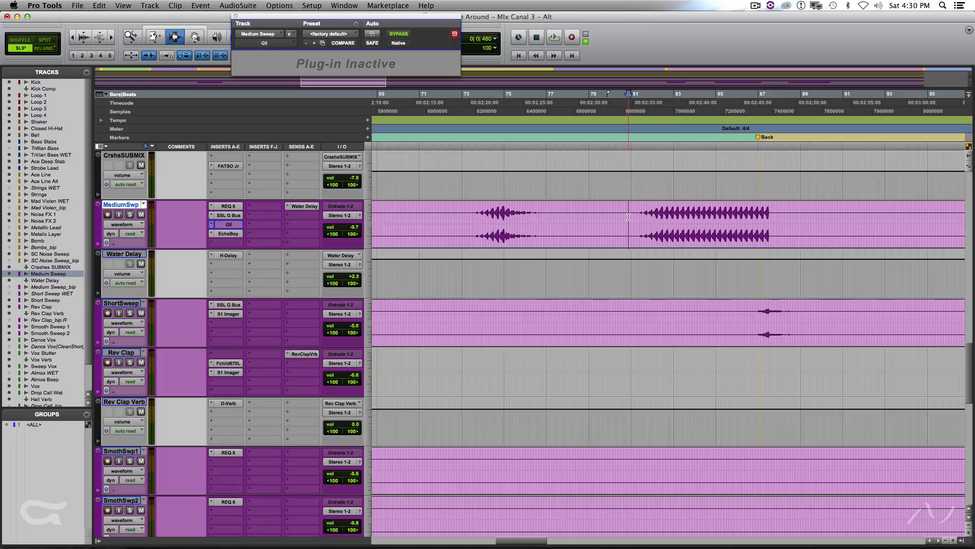
key(space)
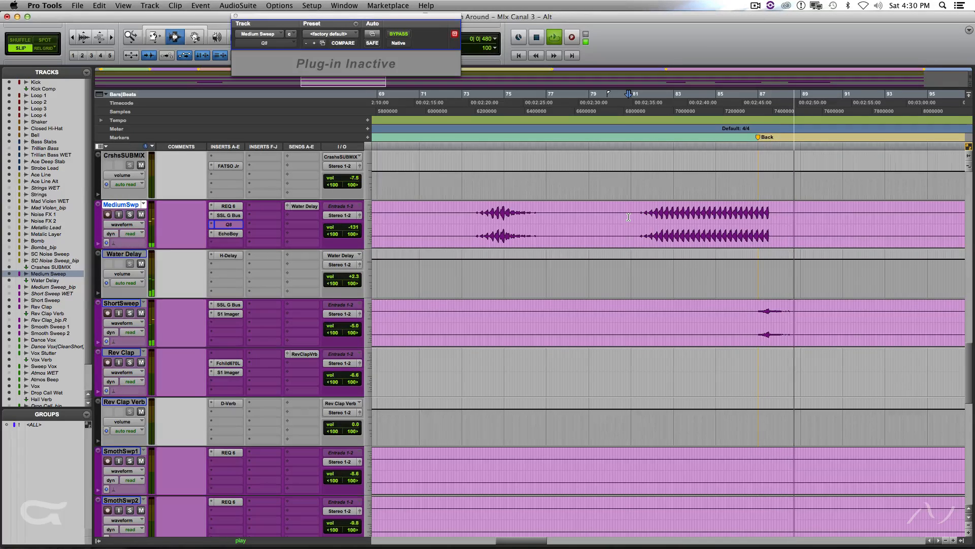
key(space)
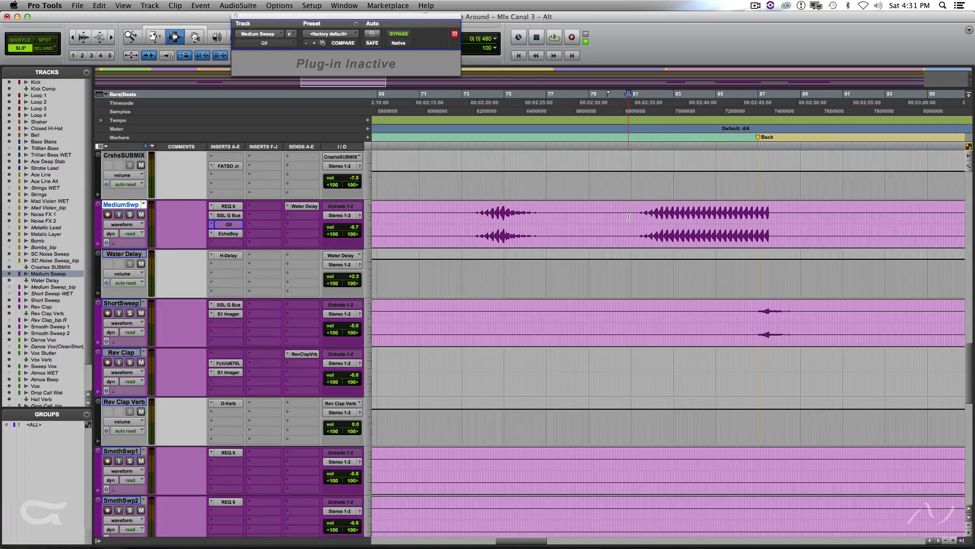
Play MediumSwp soloed from the start of the long sweep with Q8 inactive, then turn its solo off
key(shift+s)
click(646, 220)
key(space)
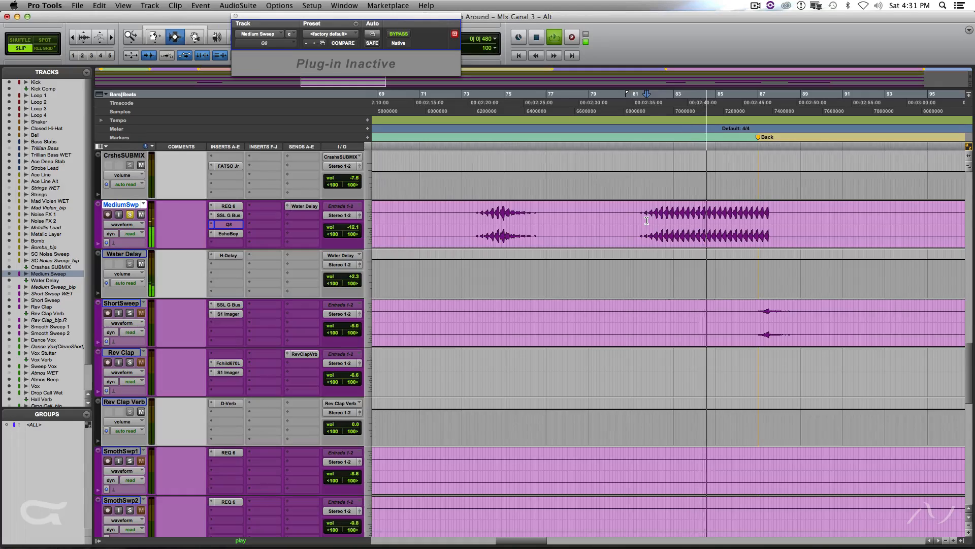
key(space)
click(687, 240)
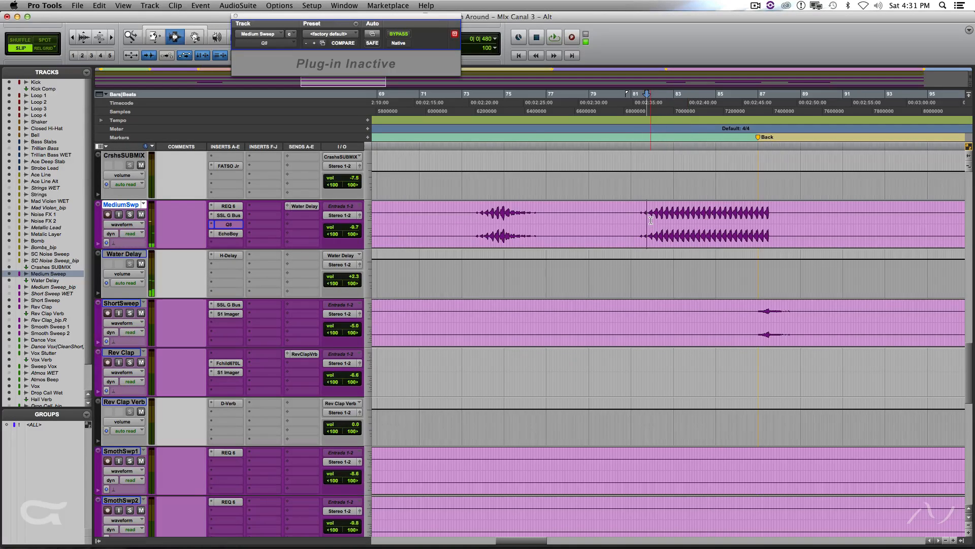
Open the Water Delay send of MediumSwp and play the long sweep in the mix while watching the send level
click(303, 207)
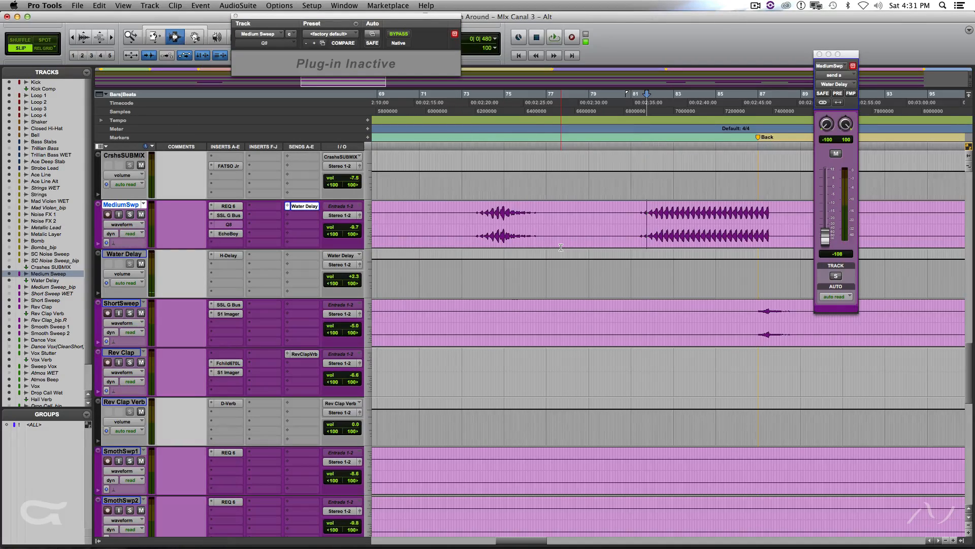
key(space)
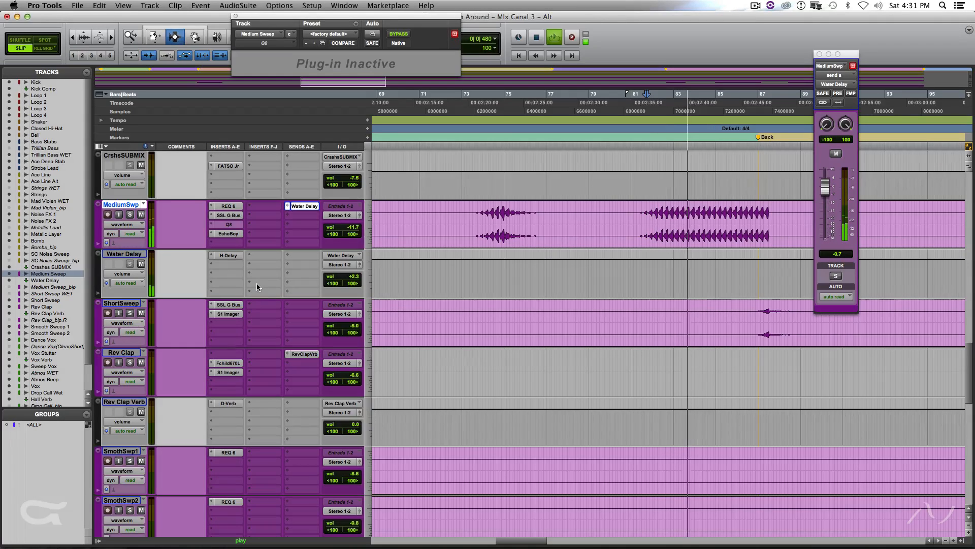
key(space)
Mute the Water Delay track and play the long sweep in the mix without its delay
click(382, 303)
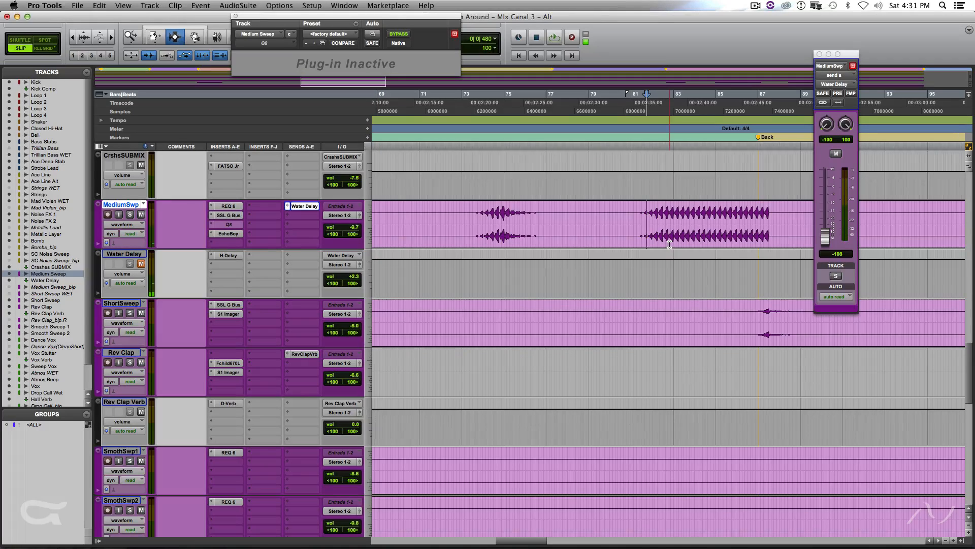
key(space)
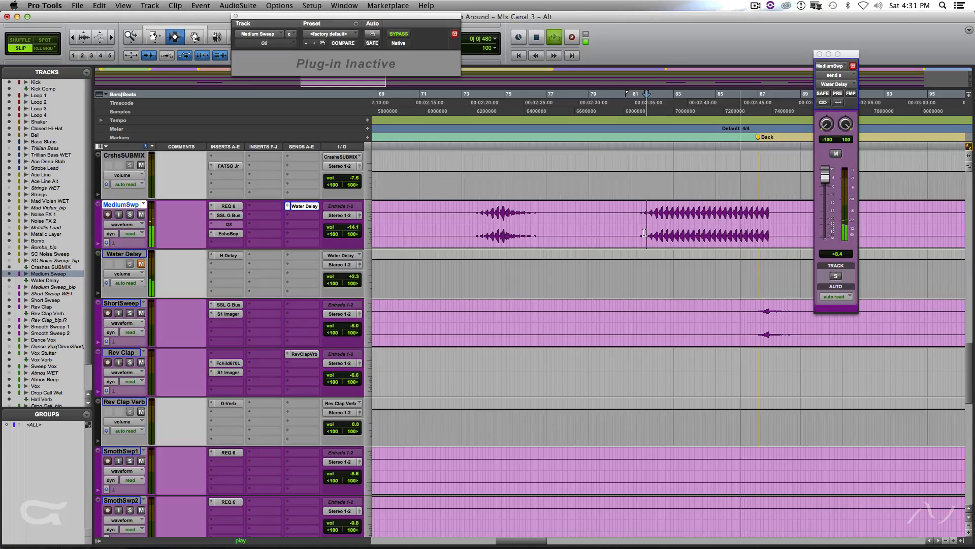
key(space)
Unmute Water Delay, make the Q8 insert on MediumSwp active and place the cursor just before the long sweep
click(422, 242)
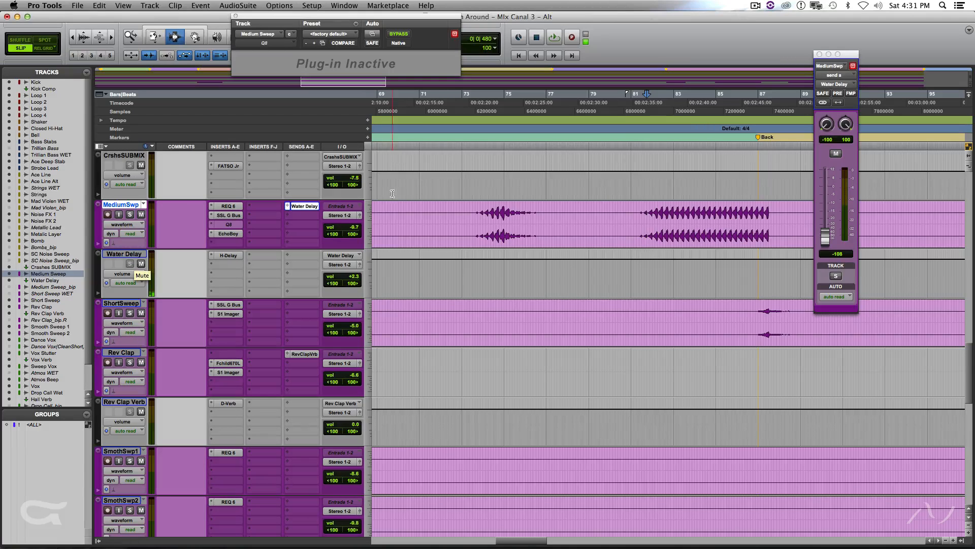
right_click(228, 223)
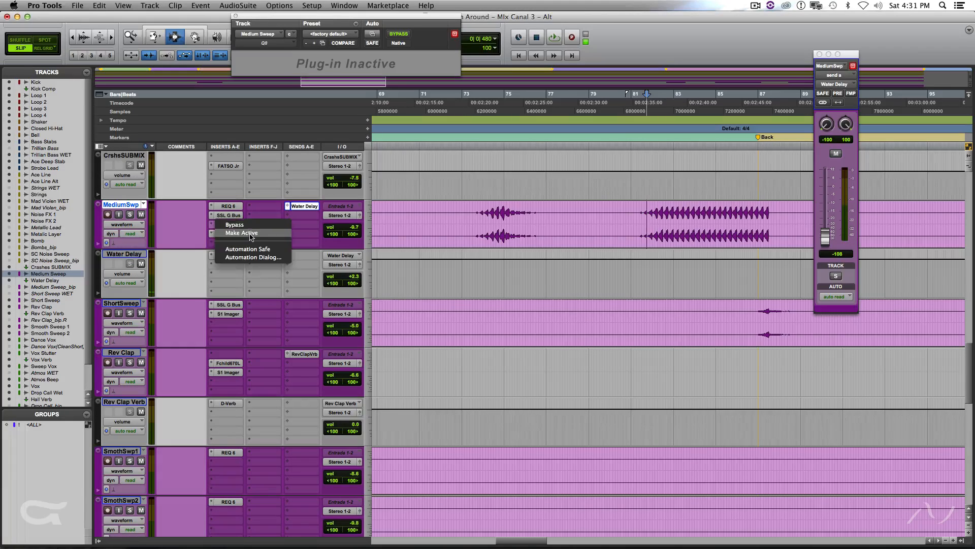
click(243, 232)
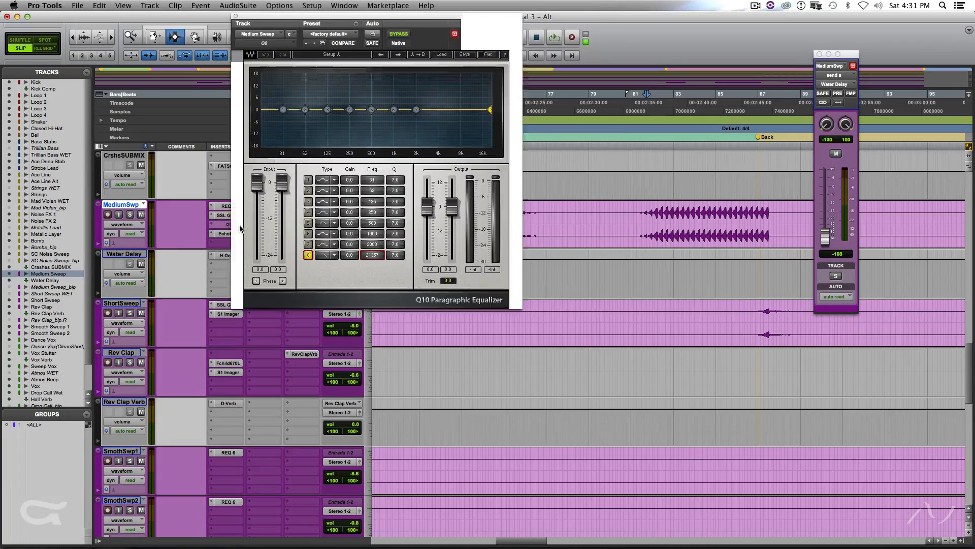
click(635, 218)
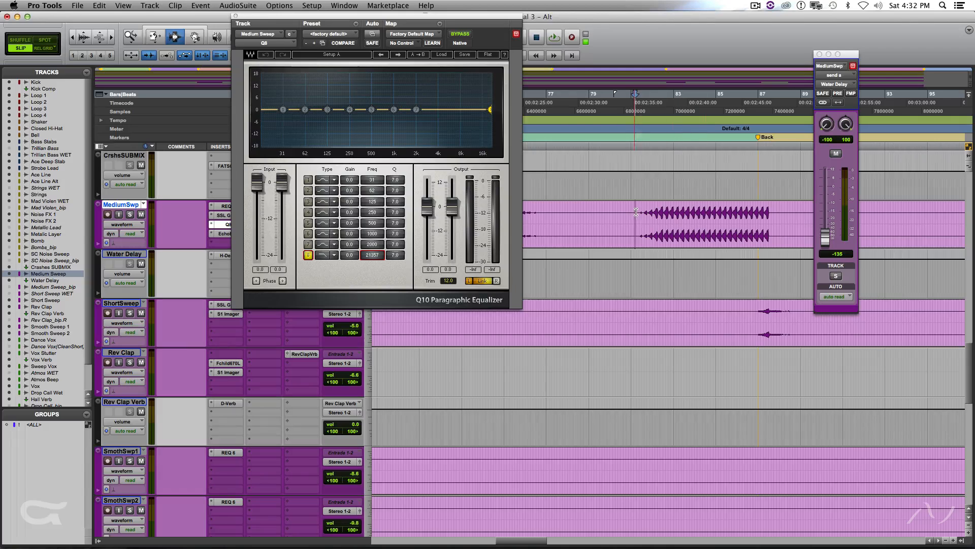
Play the long sweep in the mix with Q8 and Water Delay active, then close the Q8 window
key(space)
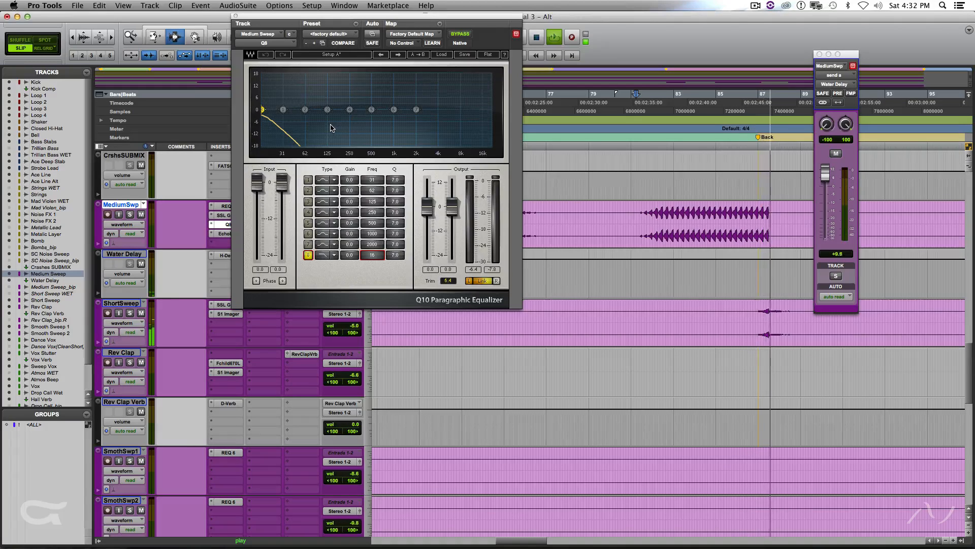
key(space)
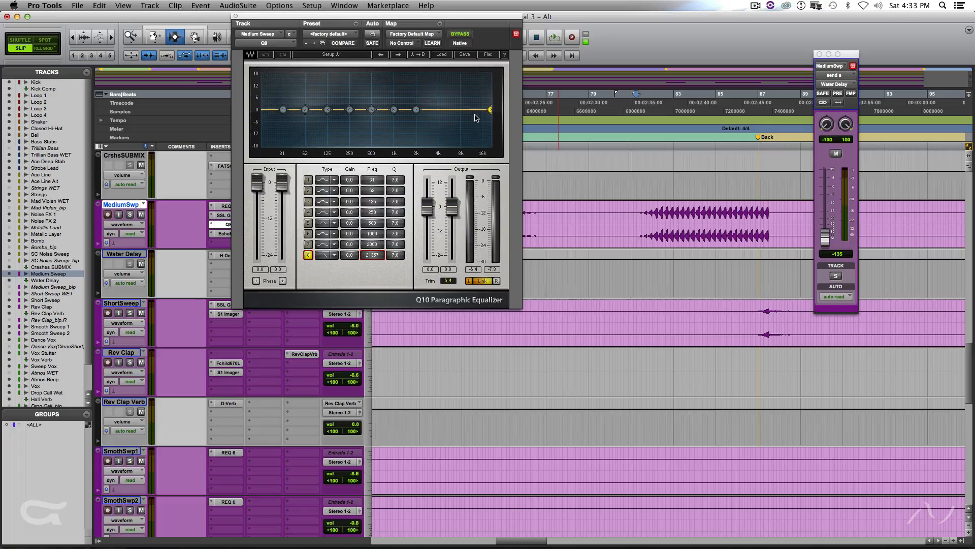
click(235, 17)
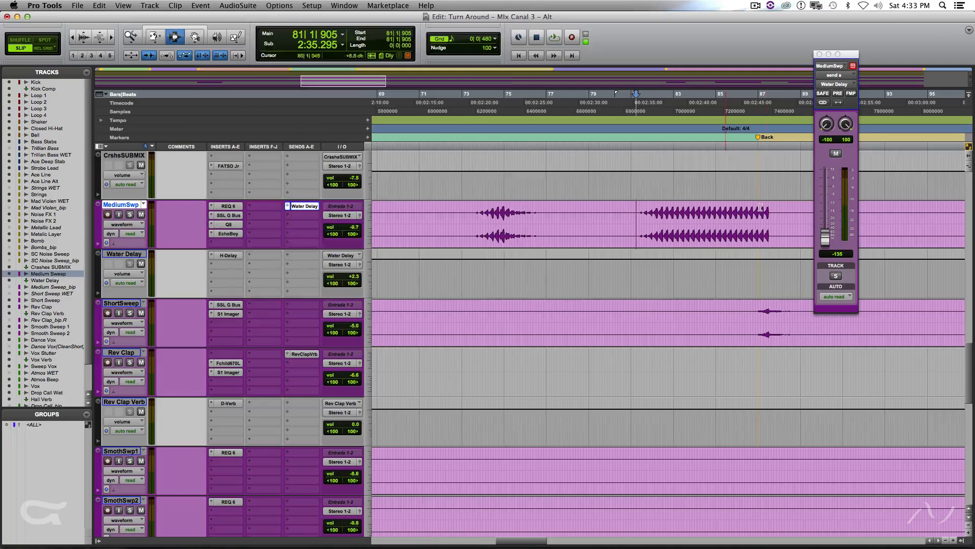
Solo the Vox track and play it from just before the clip SP Vox_bip_01-03
scroll(712, 233, down, 5)
scroll(711, 232, down, 5)
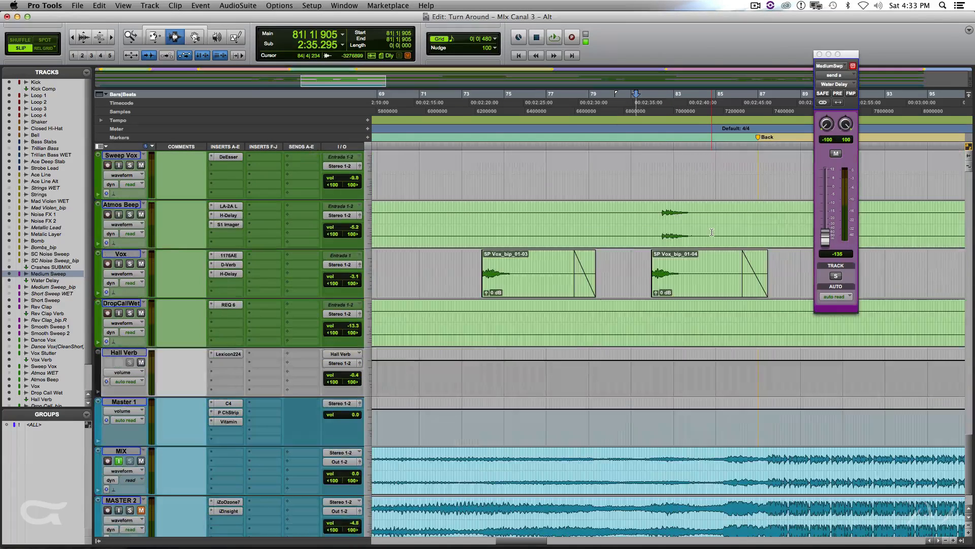
click(648, 270)
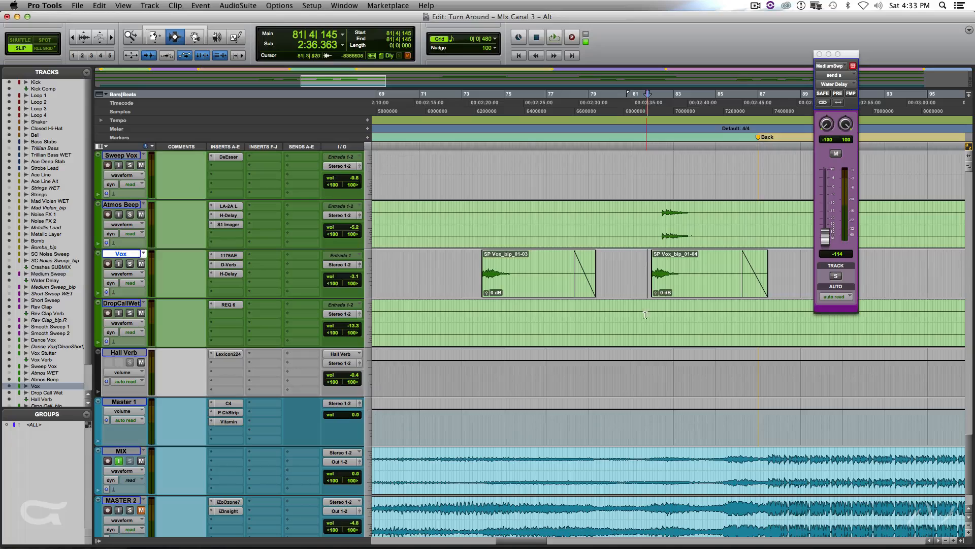
click(474, 271)
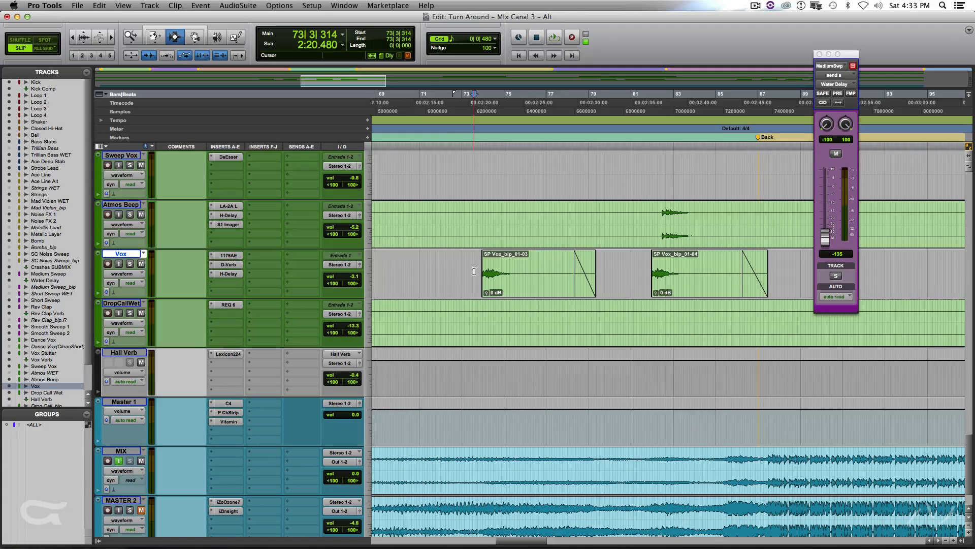
click(479, 275)
key(shift+s)
key(space)
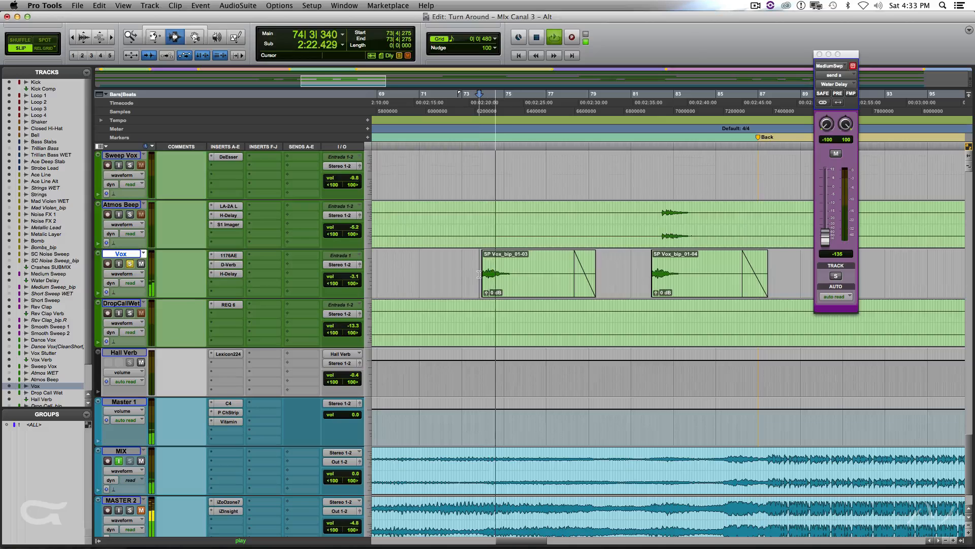
key(space)
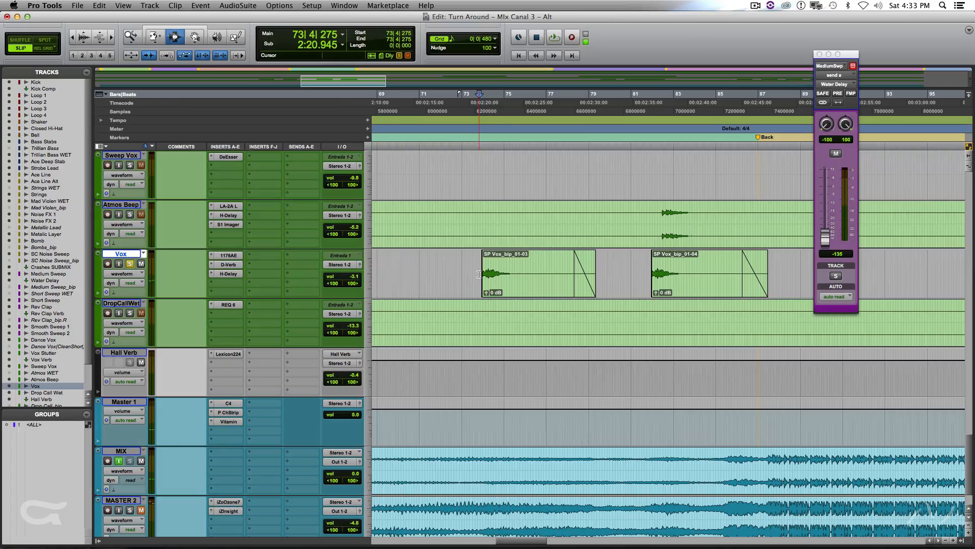
Play the soloed Vox from just before SP Vox_bip_01-04, closing the Water Delay send window, and open the H-Delay insert
key(space)
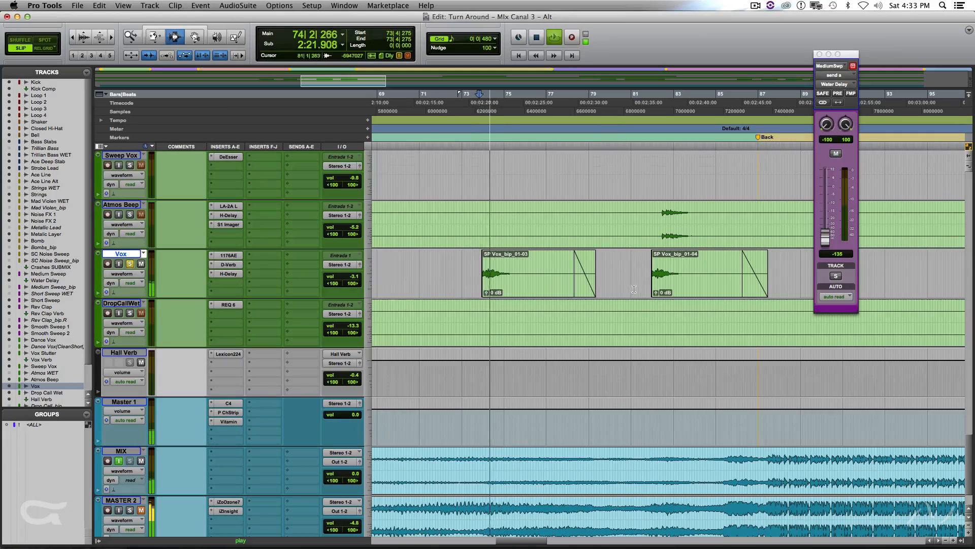
click(649, 289)
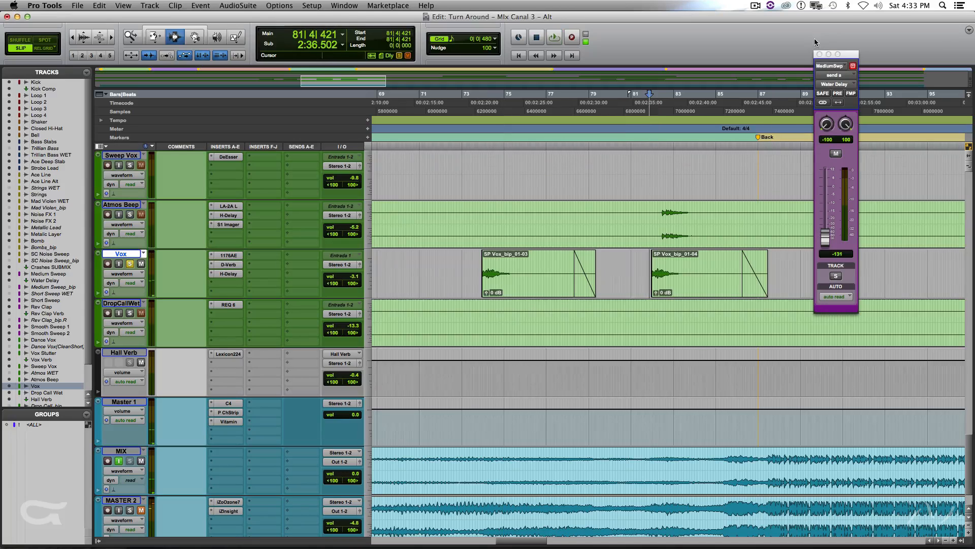
click(819, 53)
key(space)
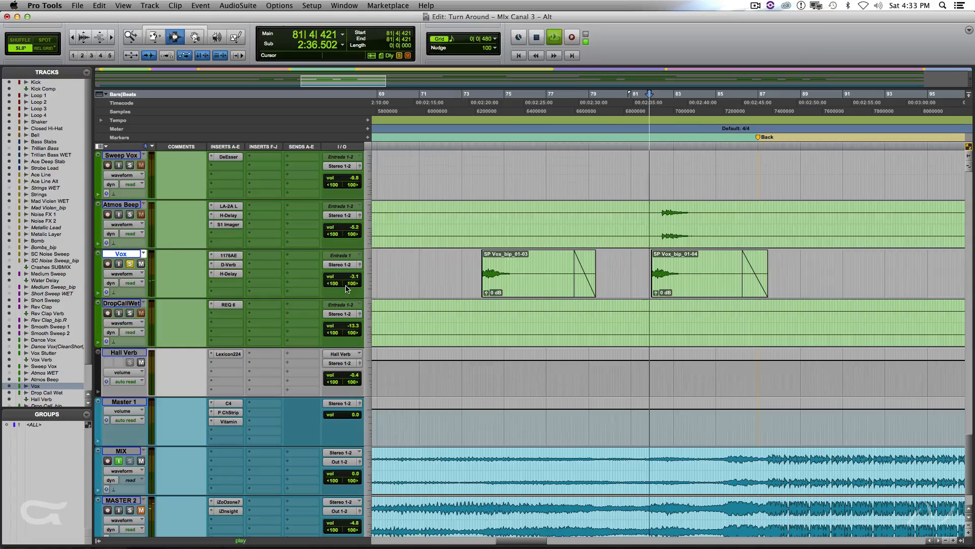
click(228, 274)
key(space)
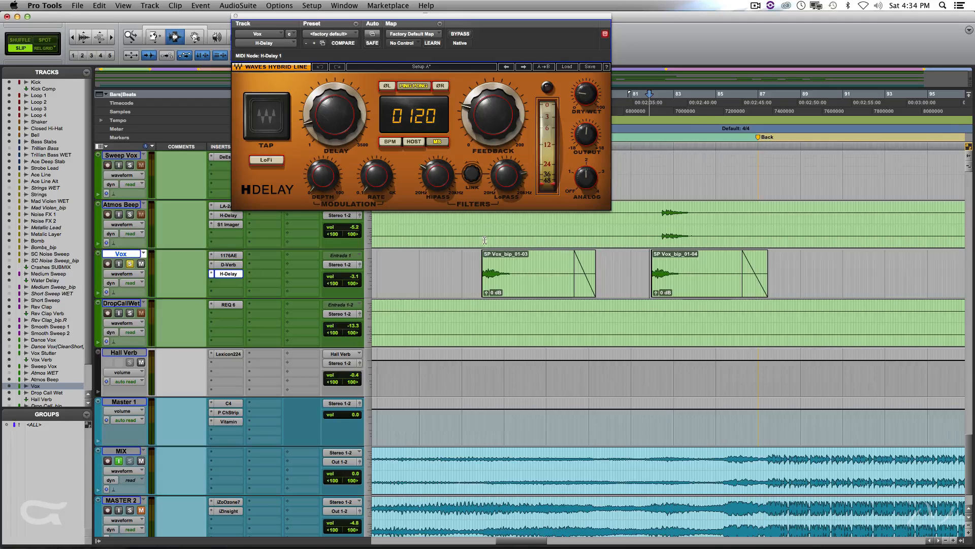
Play SP Vox_bip_01-04 in the mix with the solo off while watching H-Delay's Feedback and LoPass controls
click(438, 172)
click(502, 177)
key(space)
mouse_move(500, 103)
key(space)
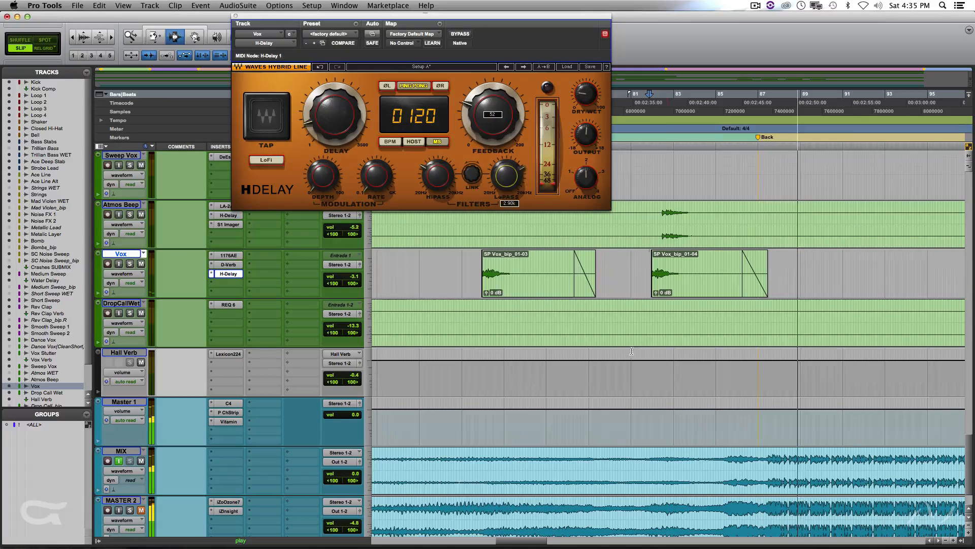
key(space)
click(713, 318)
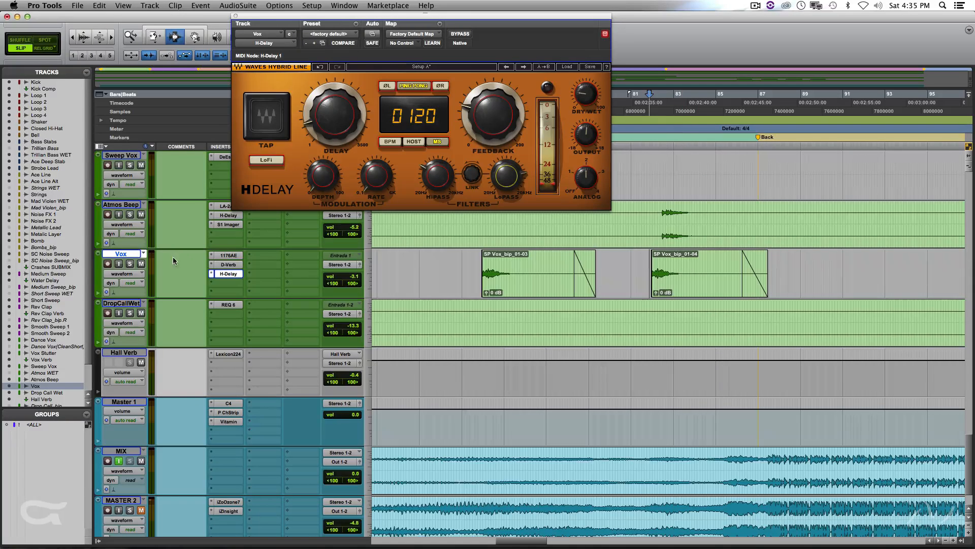
Show the H-Delay Feedback and LoPass automation lanes under the Vox track and enlarge both lanes
click(99, 293)
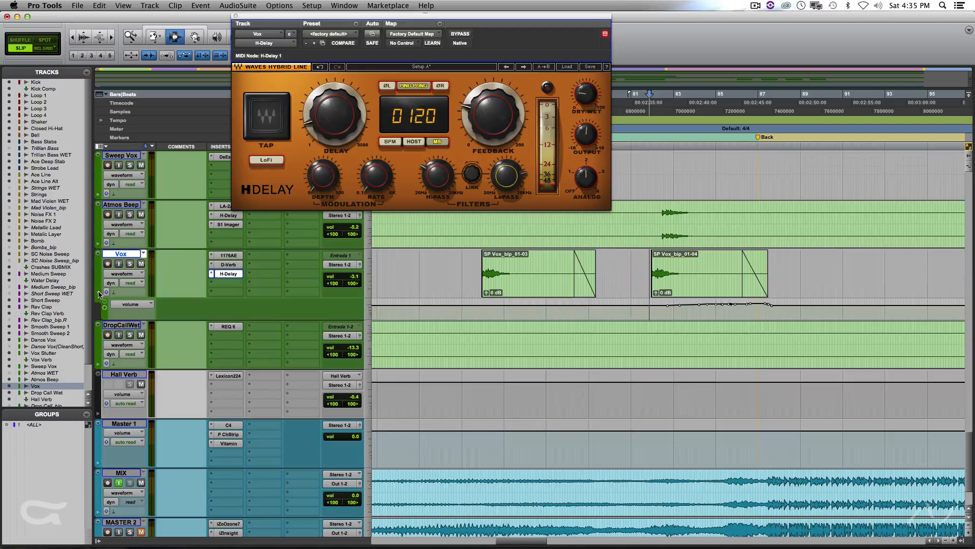
click(131, 304)
mouse_move(188, 337)
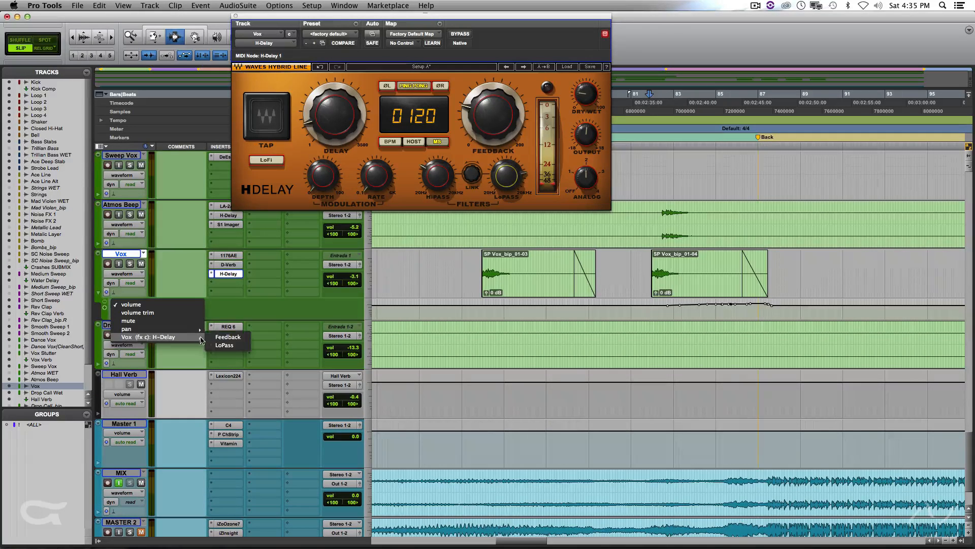
click(218, 337)
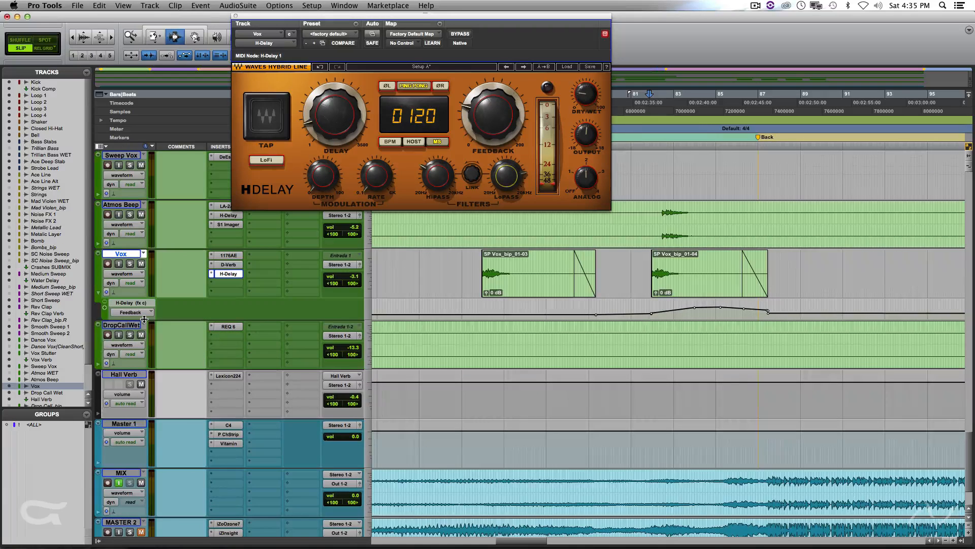
drag(145, 320, 151, 372)
click(105, 307)
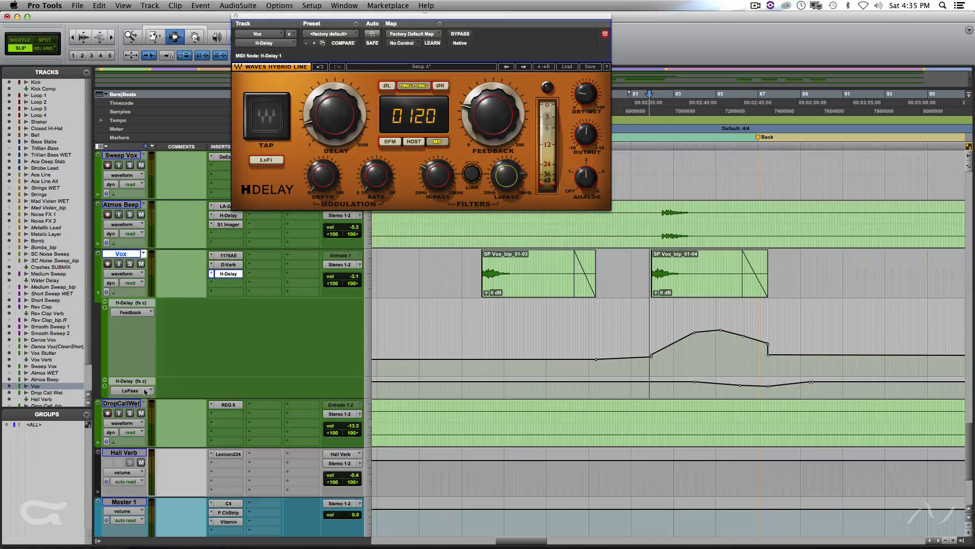
drag(269, 399, 266, 505)
Play SP Vox_bip_01-04 with its Feedback and LoPass automation deleted for comparison, then undo the deletion
drag(554, 328, 918, 425)
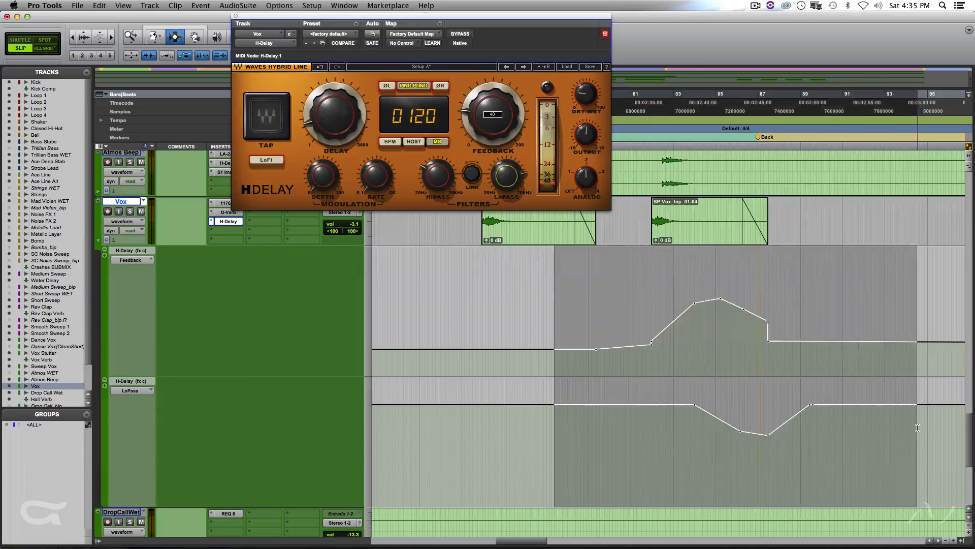
key(Delete)
click(645, 256)
key(space)
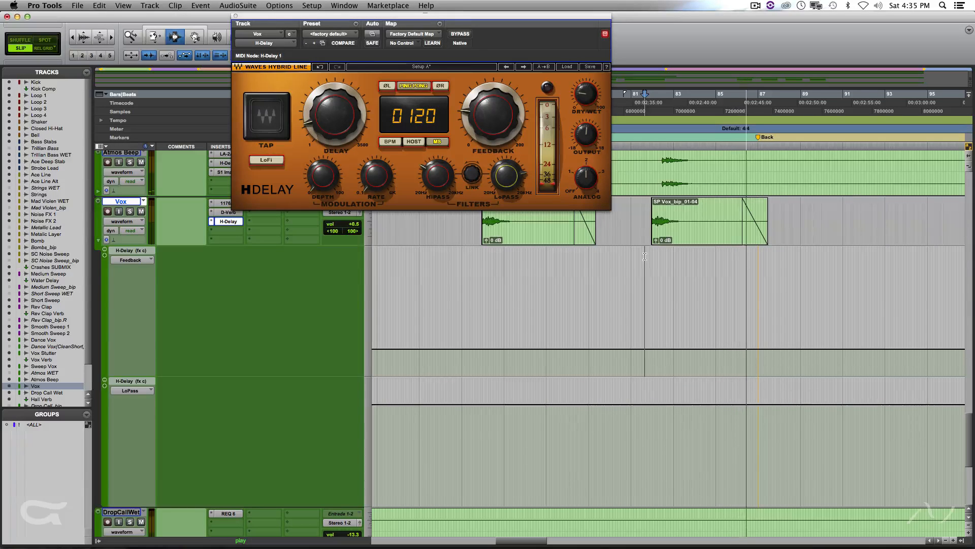
click(644, 256)
key(space)
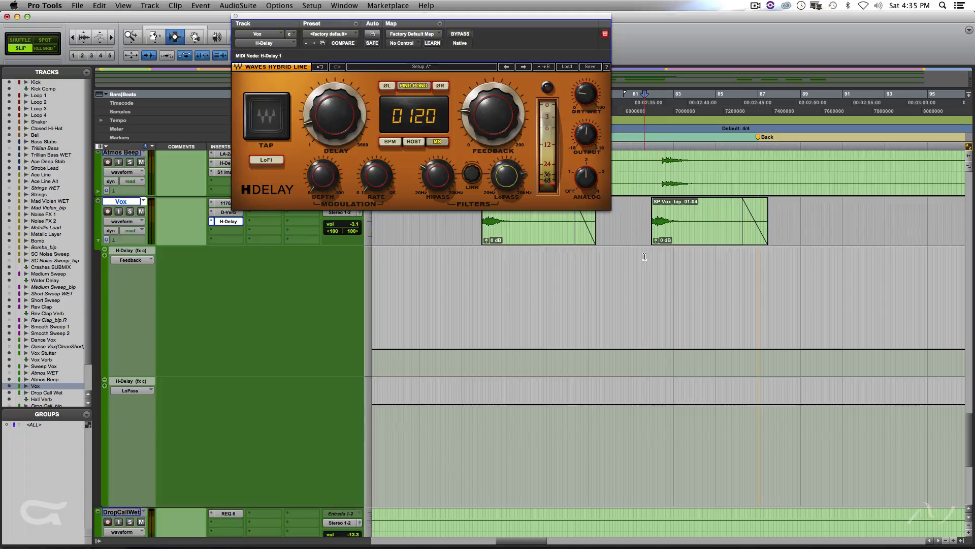
key(super+z)
Play SP Vox_bip_01-04 in the mix with its H-Delay Feedback and LoPass automation in place
click(634, 297)
key(space)
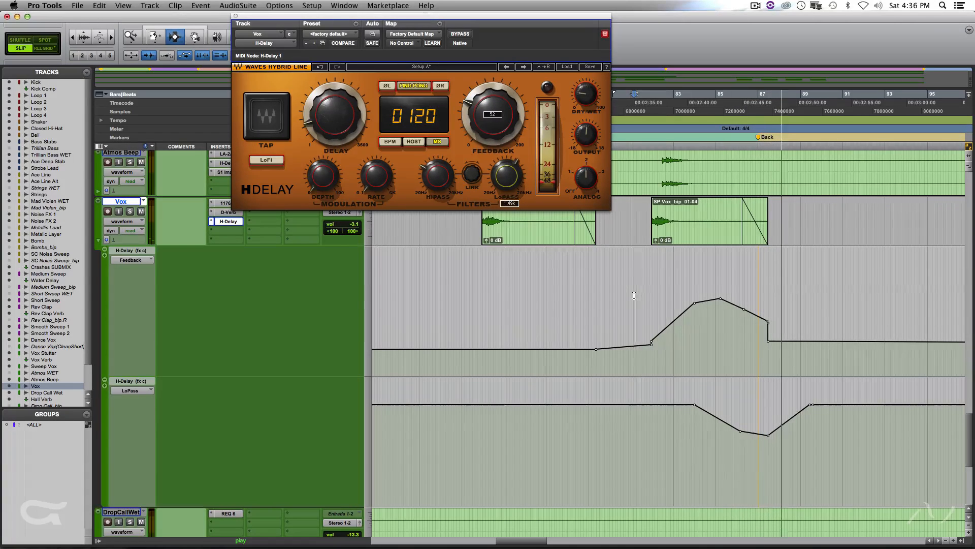
key(space)
key(super+z)
key(super+z)
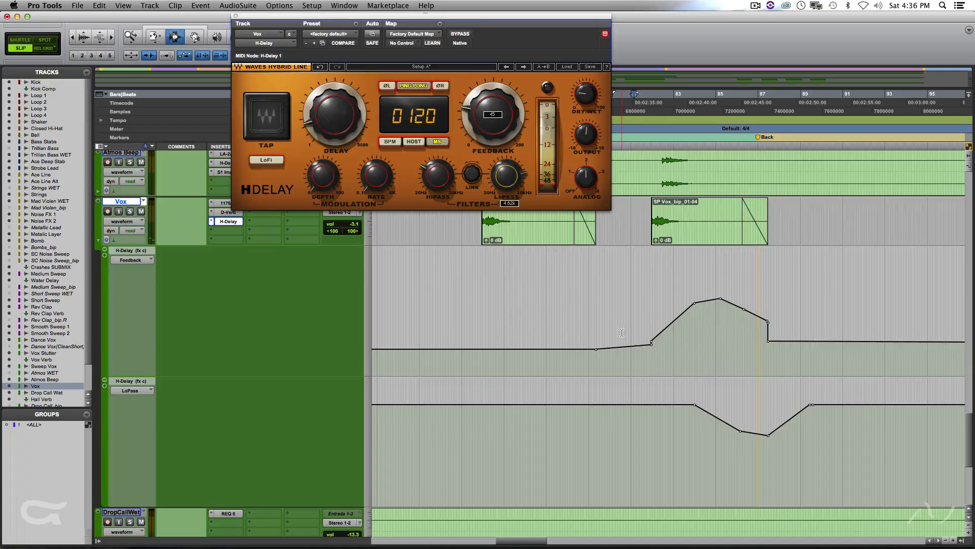
Play the long sweep with MediumSwp's Q8 inactive and Water Delay muted, then make Q8 active and unmute Water Delay
scroll(648, 331, up, 15)
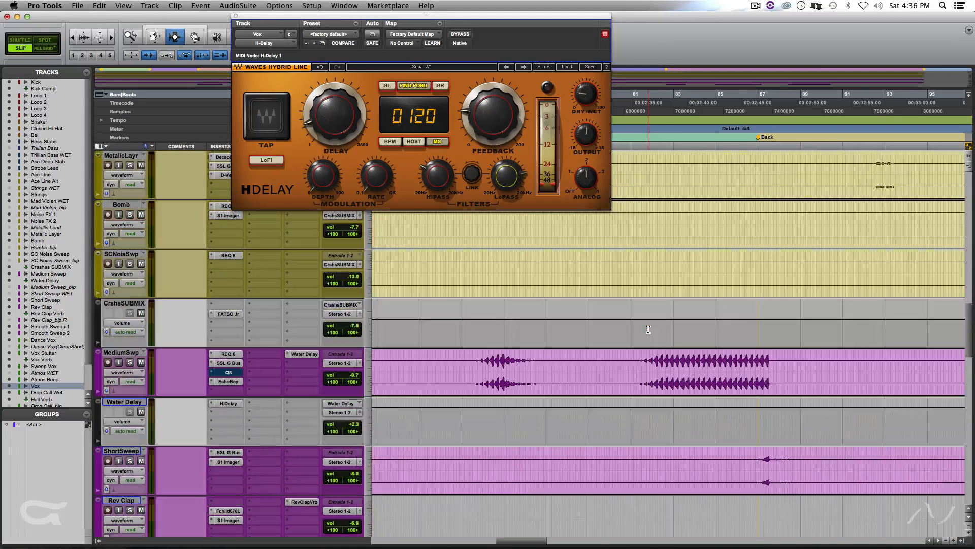
right_click(233, 372)
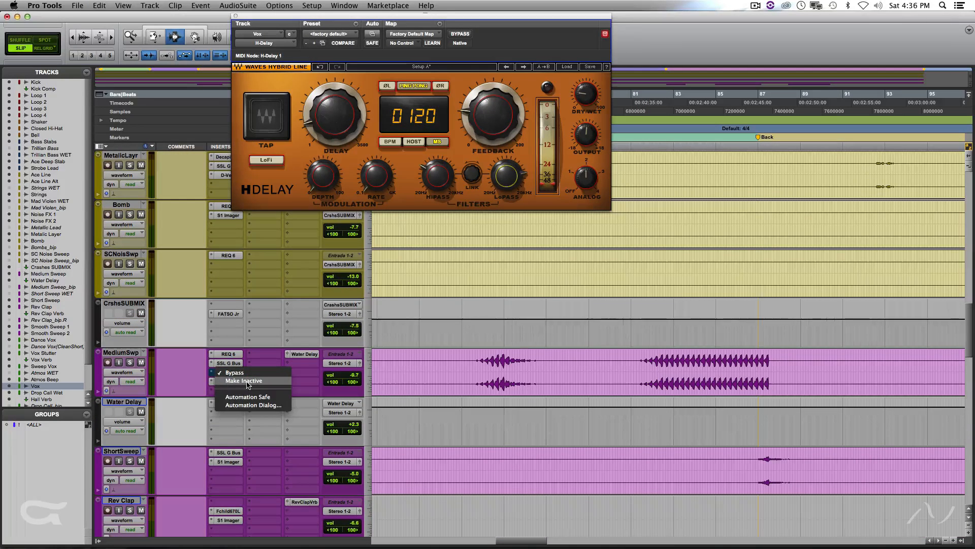
click(246, 382)
click(141, 412)
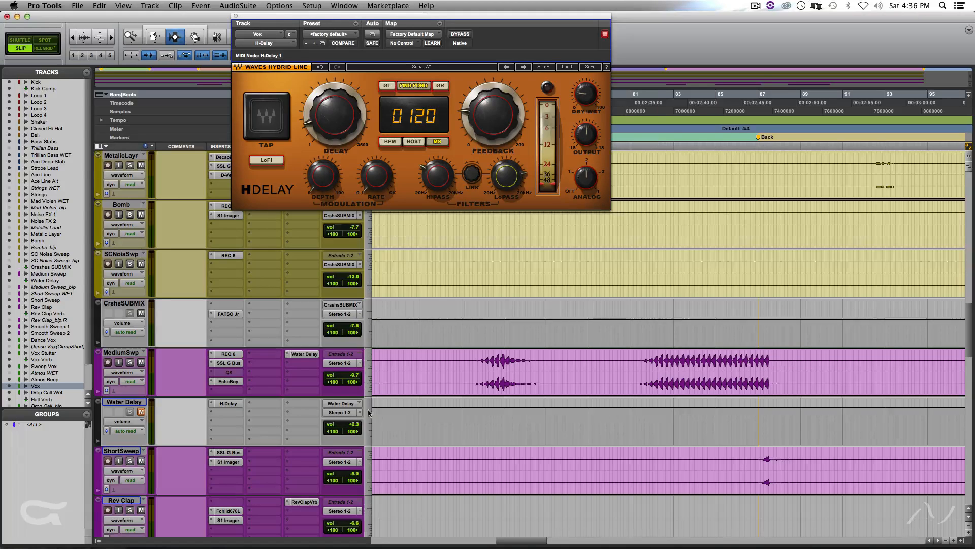
click(622, 363)
key(space)
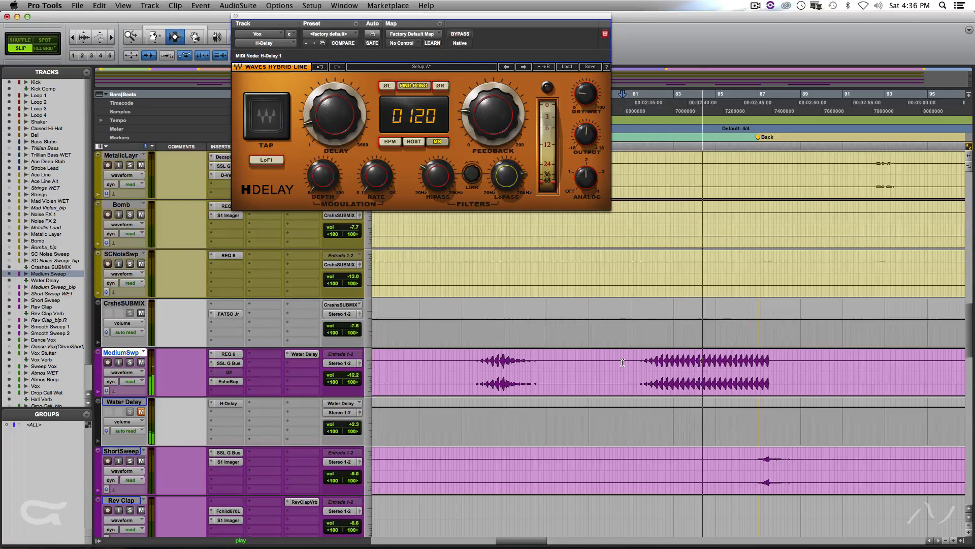
right_click(237, 376)
click(245, 382)
click(142, 412)
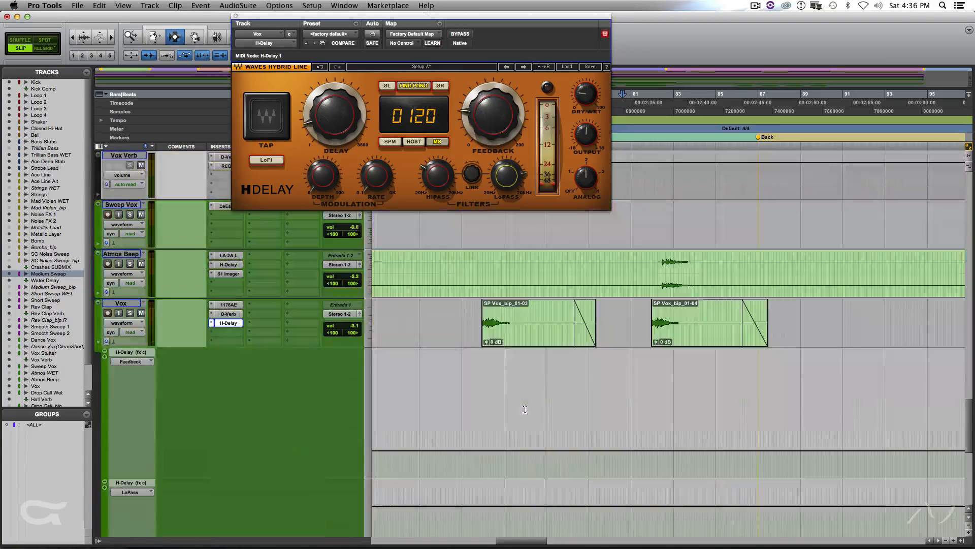
Restore the Vox track's H-Delay automation and play the mix from the end of SP Vox_bip_01-03
scroll(523, 408, down, 3)
scroll(523, 409, up, 1)
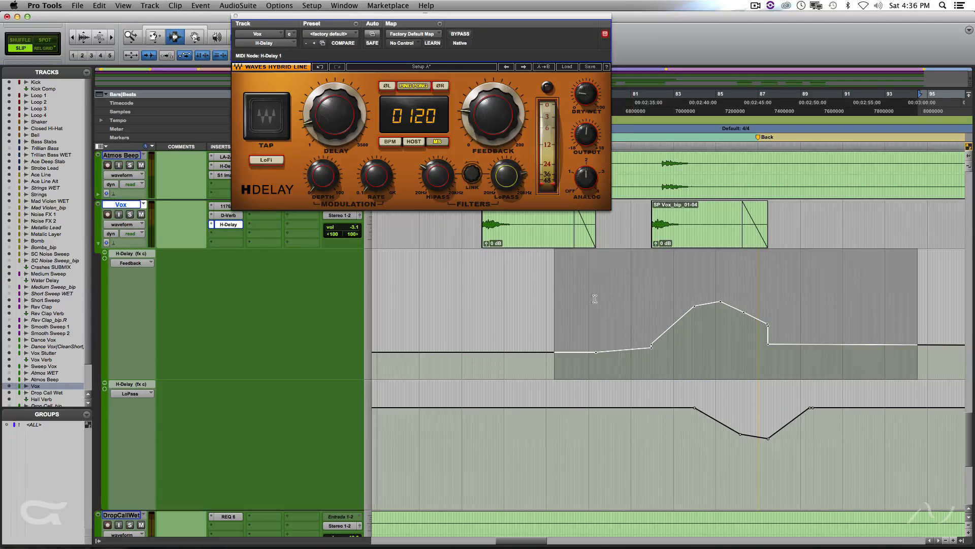
click(595, 299)
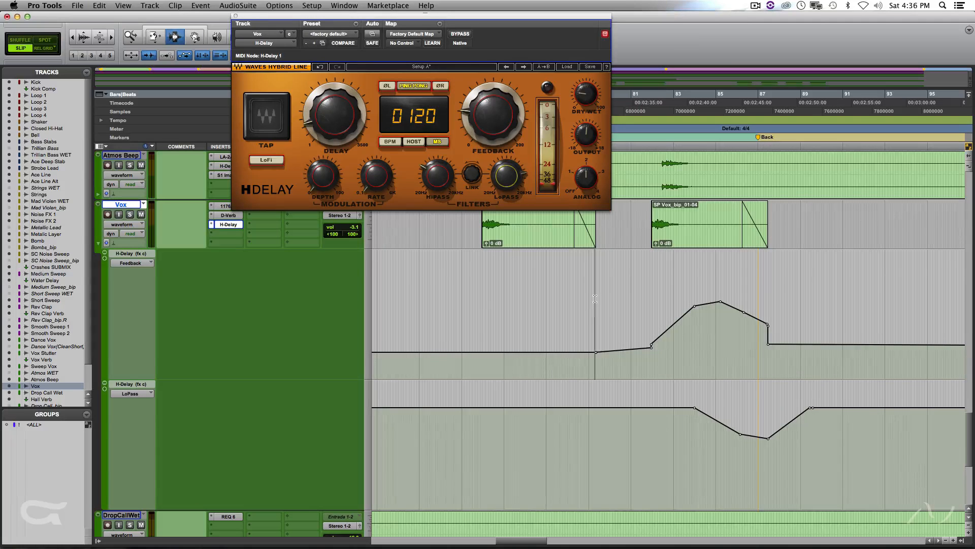
key(space)
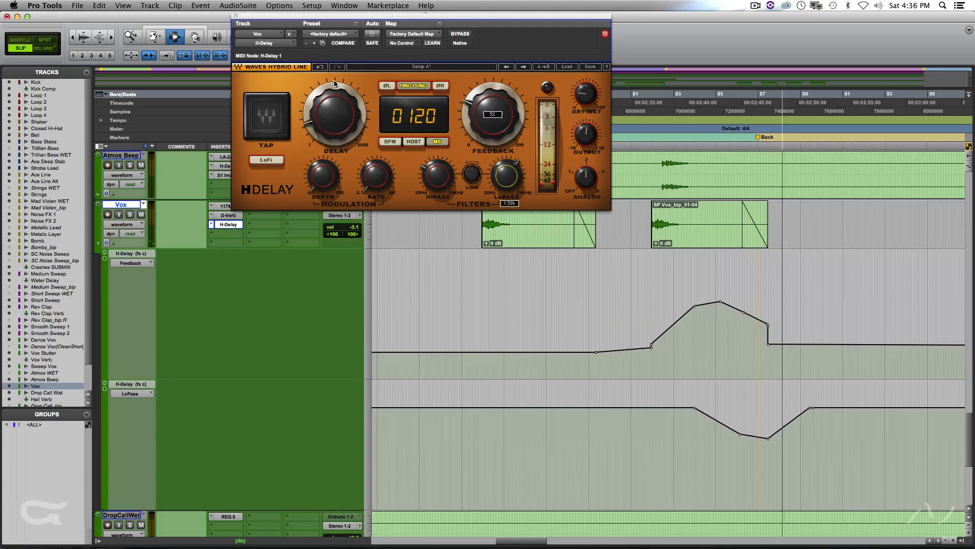
mouse_move(334, 84)
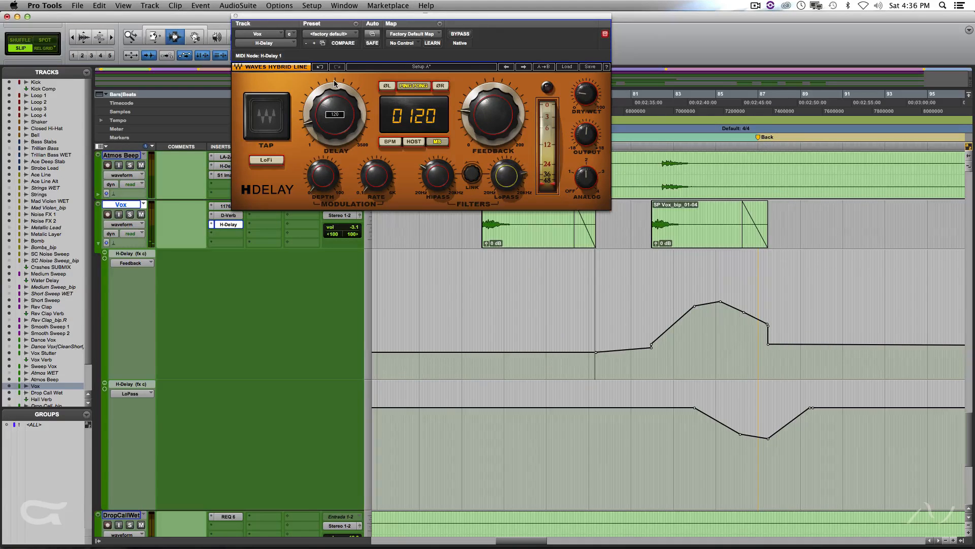